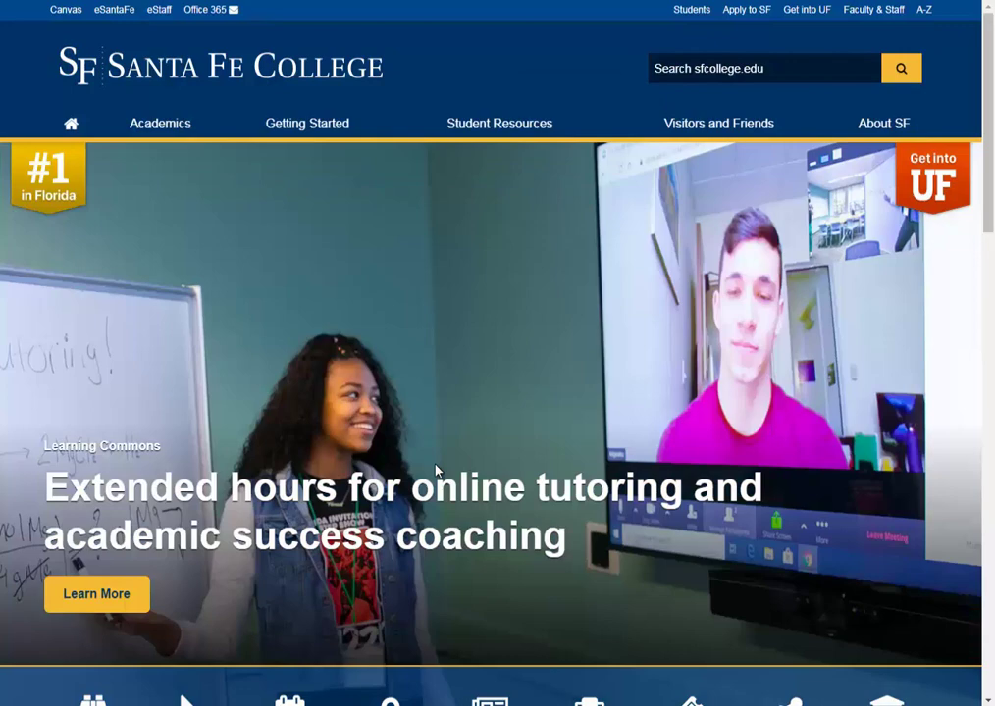
- Go from the APPLY tile through Admissions to APPLY NOW for the online application
{"action": "scroll", "coordinate": [435, 469], "scroll_direction": "down", "scroll_amount": 2}
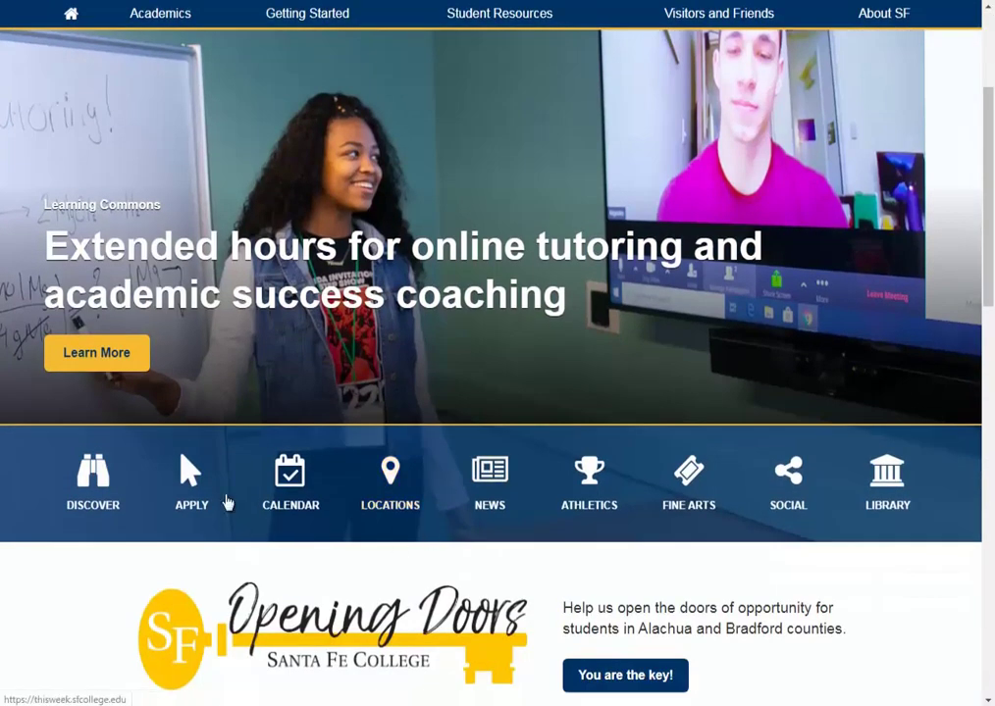
{"action": "left_click", "coordinate": [188, 492]}
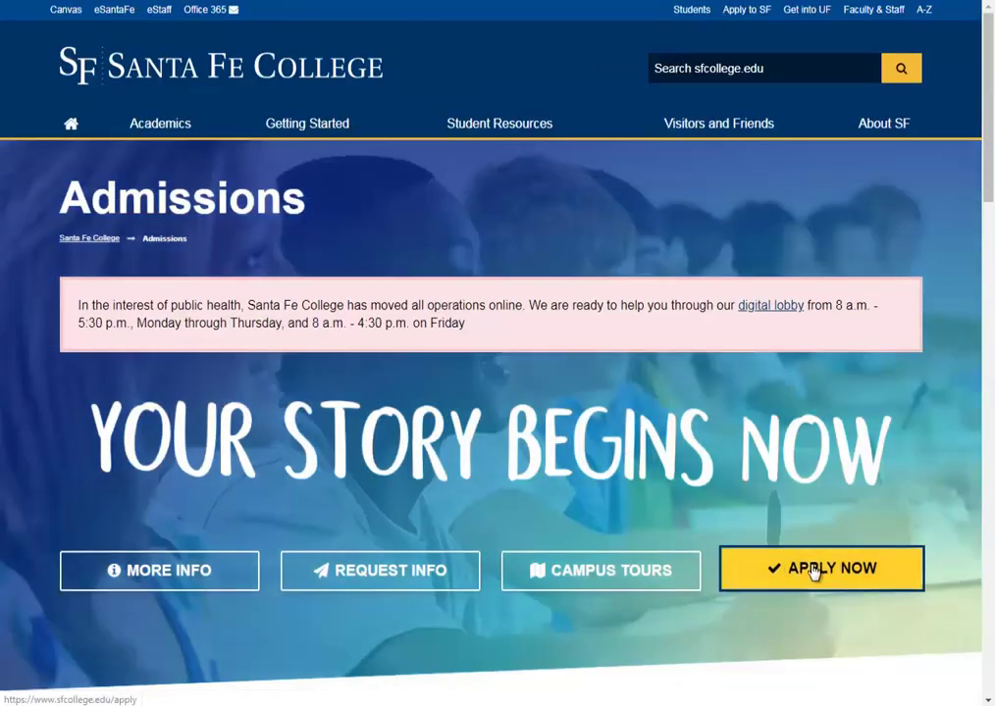
{"action": "left_click", "coordinate": [812, 571]}
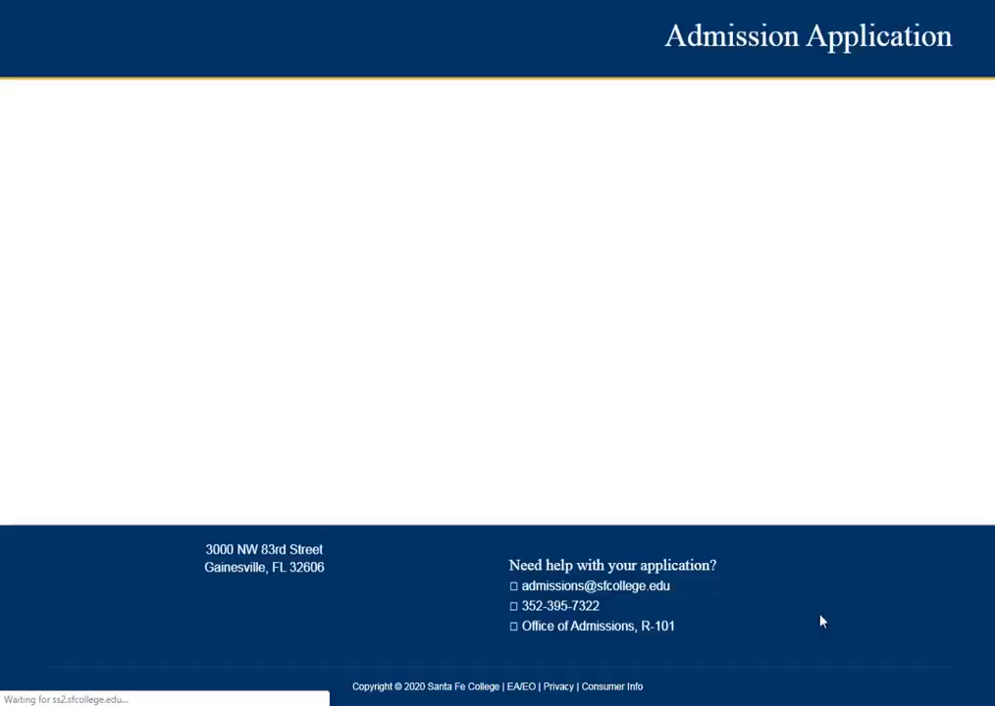
- Begin a new application as a United States Citizen, Freshman, with No Diploma
{"action": "left_click", "coordinate": [443, 211]}
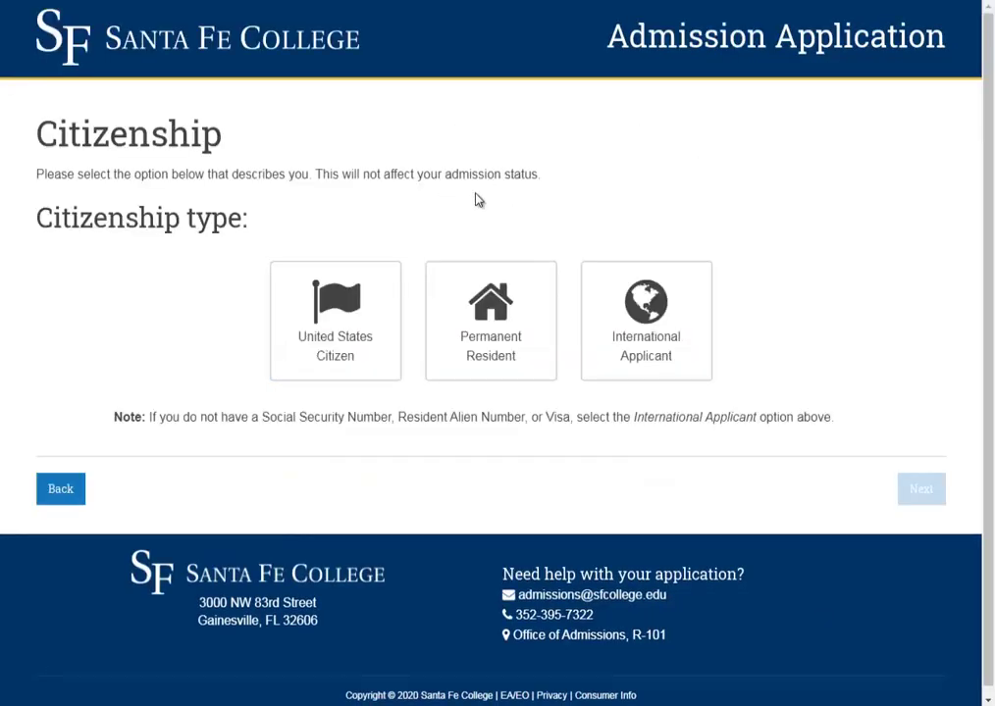
{"action": "left_click", "coordinate": [343, 368]}
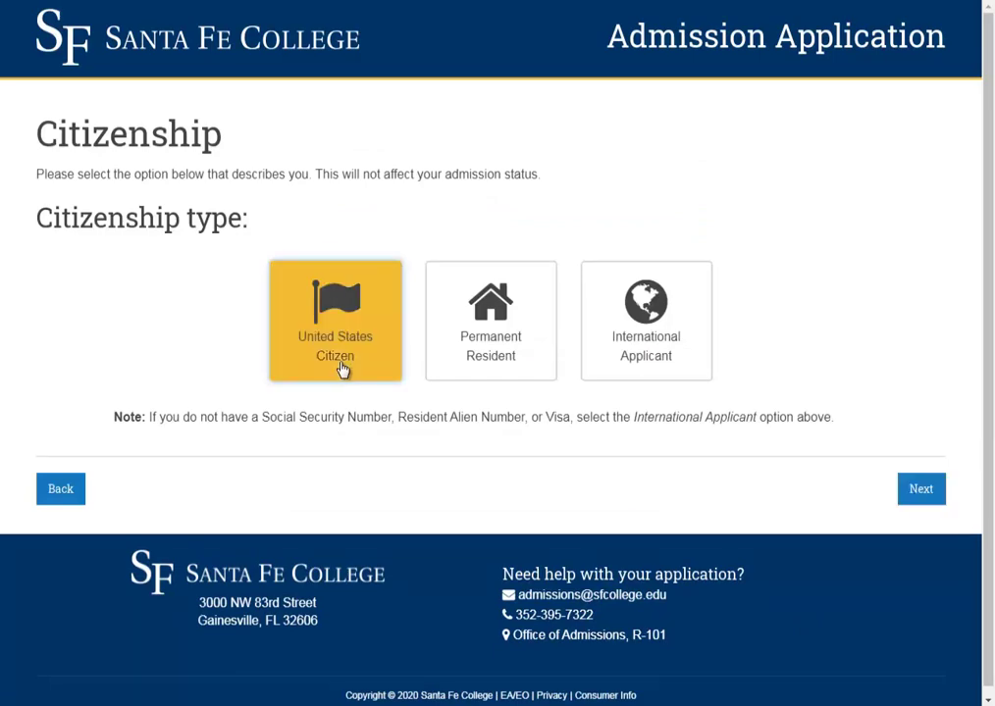
{"action": "left_click", "coordinate": [924, 495]}
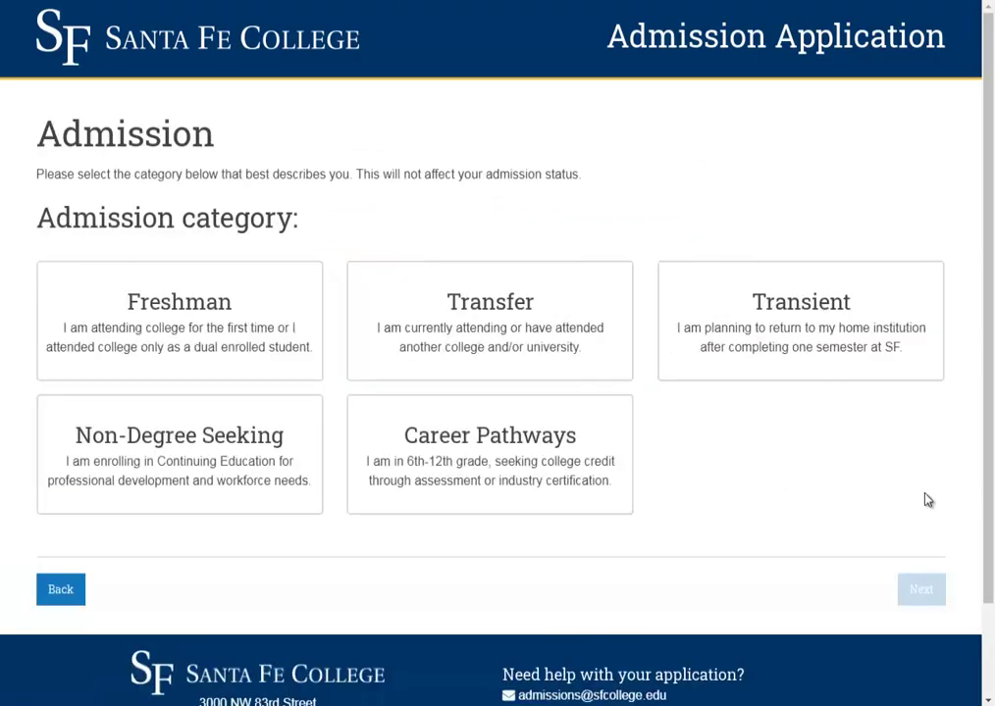
{"action": "left_click", "coordinate": [213, 323]}
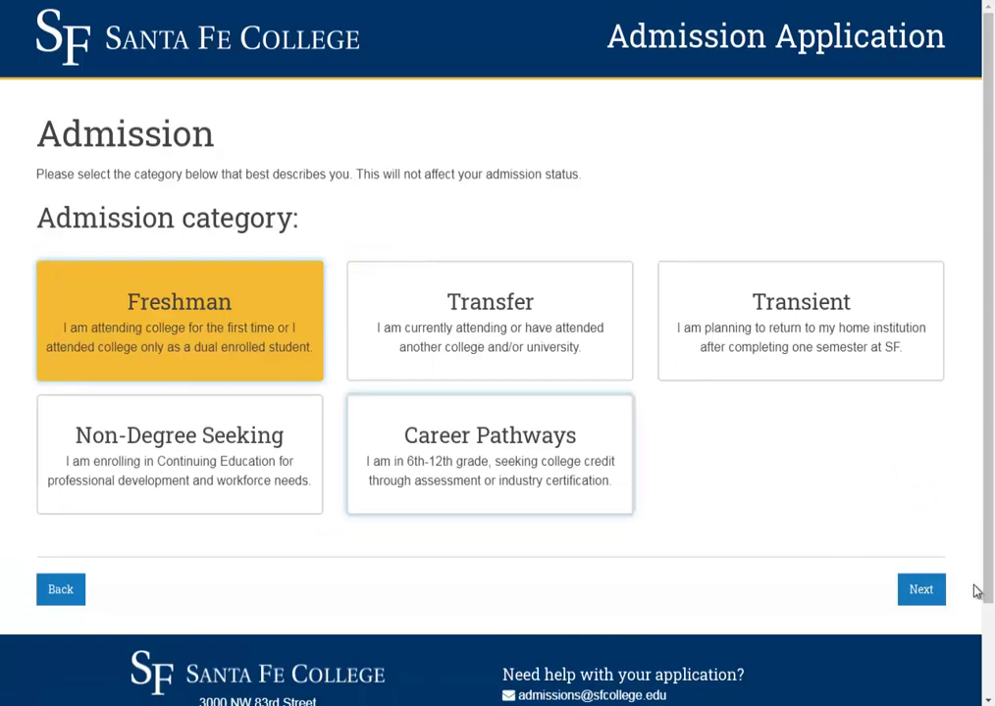
{"action": "left_click", "coordinate": [930, 596]}
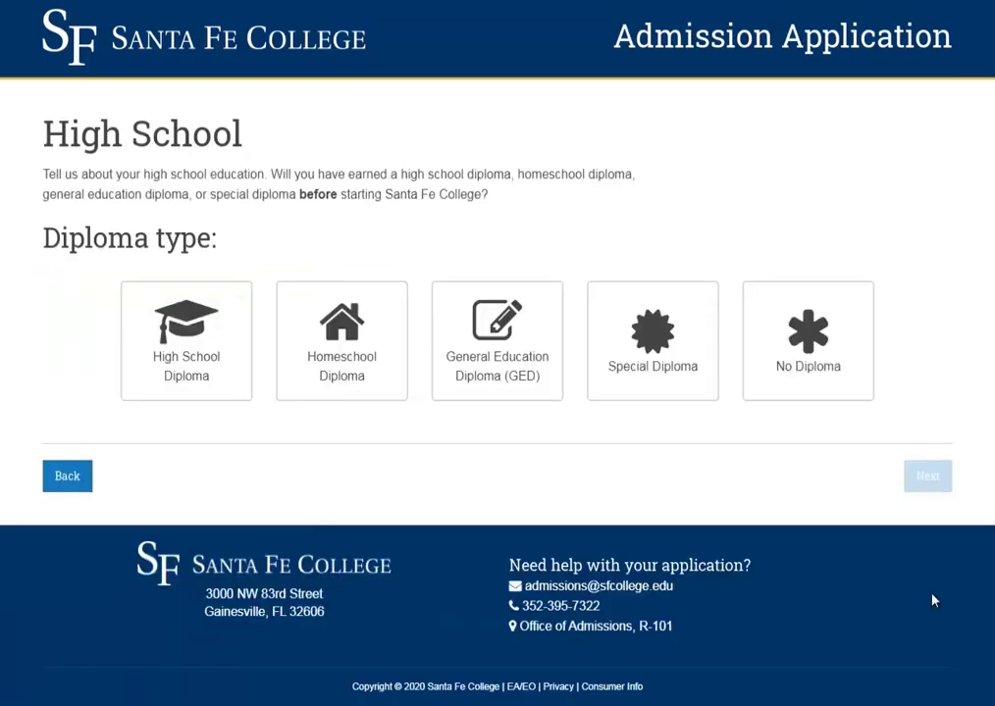
{"action": "left_click", "coordinate": [824, 371]}
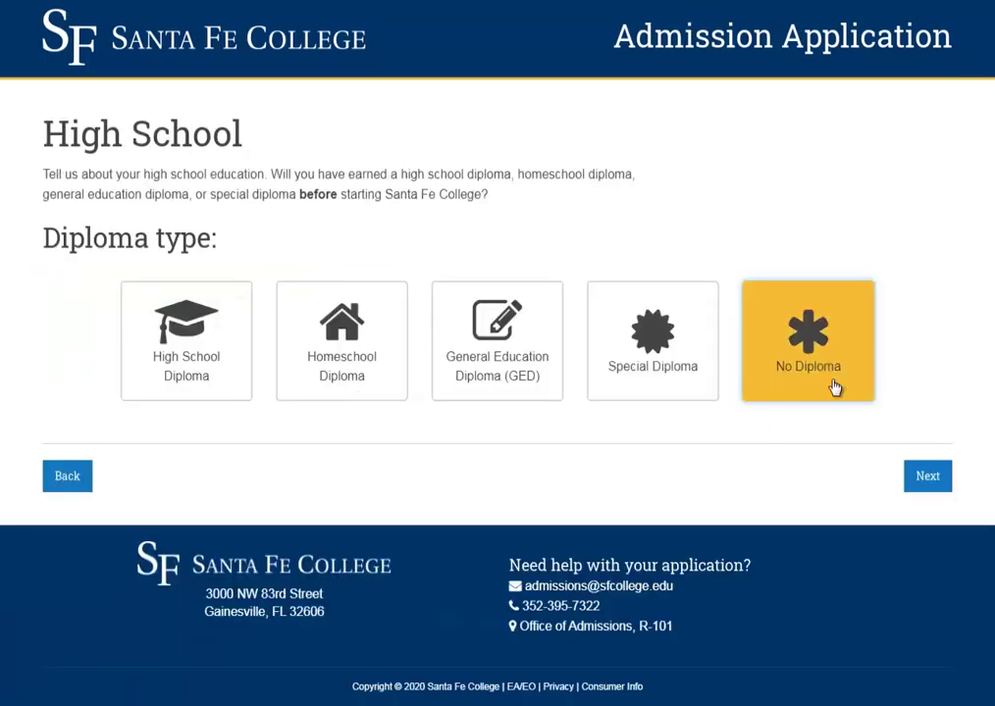
{"action": "left_click", "coordinate": [928, 481]}
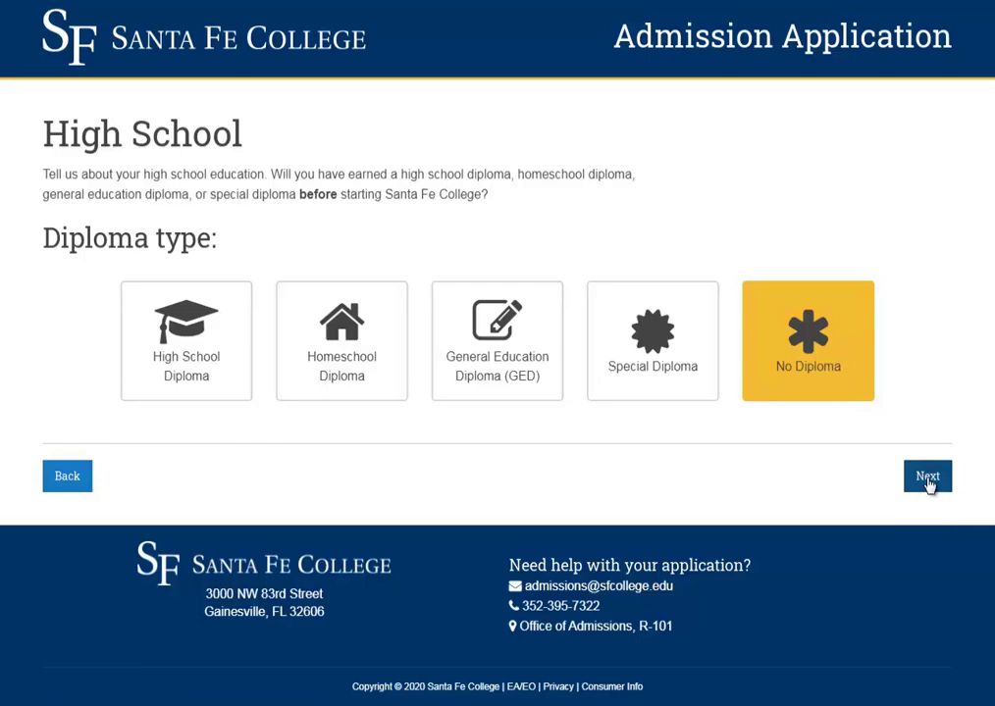
{"action": "key", "text": "alt+Tab"}
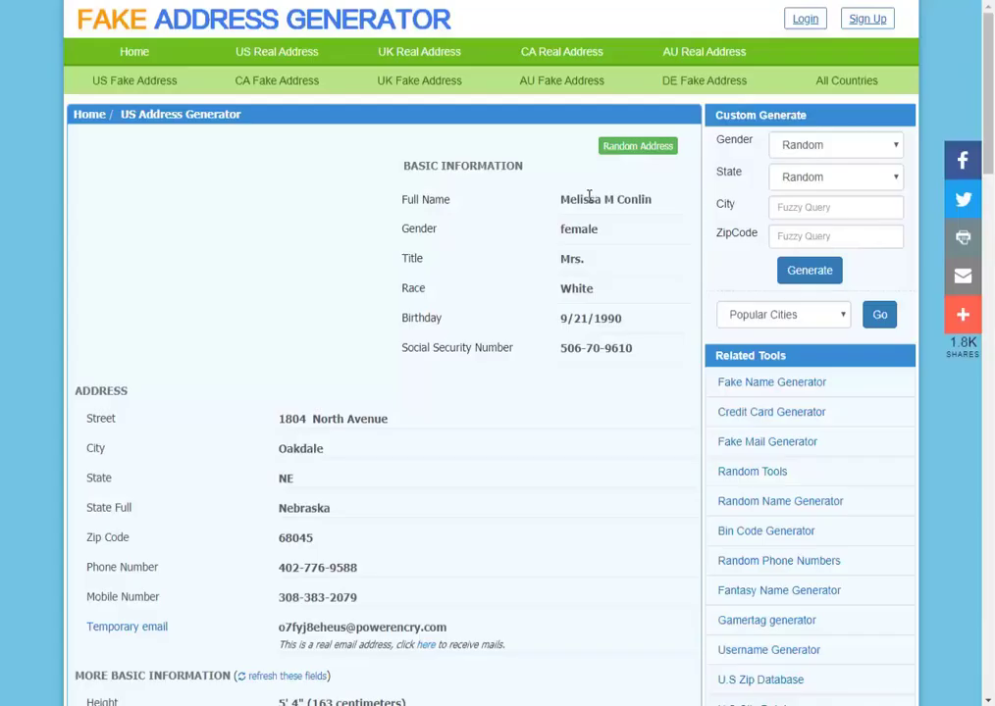
- Put only the generated first name into the First Name field
{"action": "triple_click", "coordinate": [588, 195]}
{"action": "key", "text": "alt+Tab"}
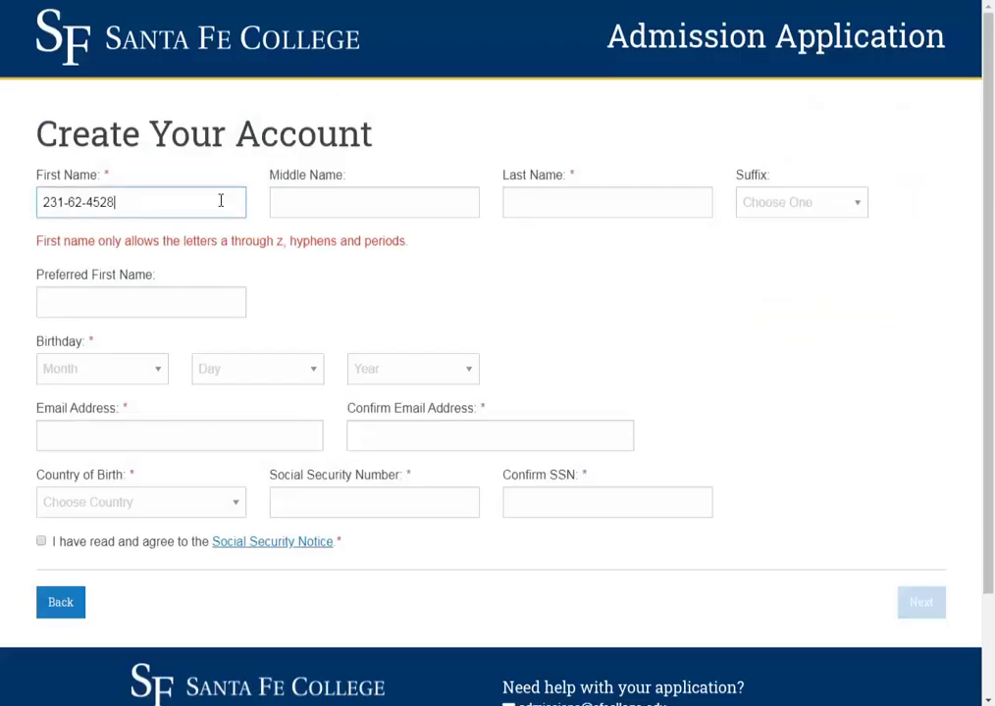
{"action": "triple_click", "coordinate": [180, 206]}
{"action": "left_click_drag", "start_coordinate": [102, 203], "coordinate": [136, 200]}
{"action": "key", "text": "BackSpace"}
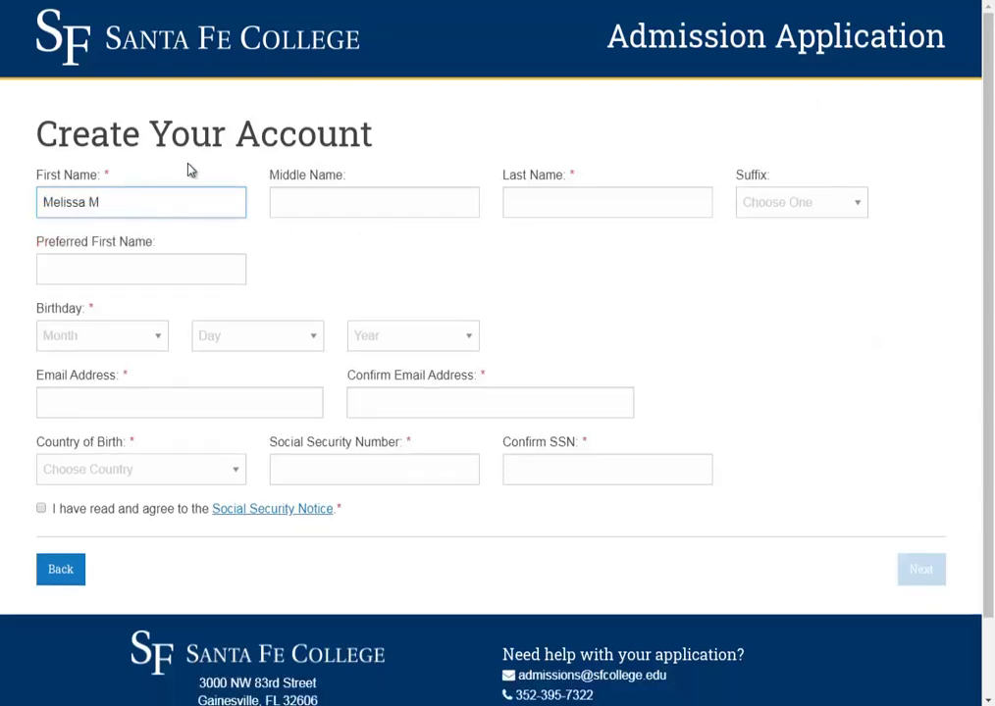
{"action": "key", "text": "BackSpace"}
{"action": "key", "text": "BackSpace"}
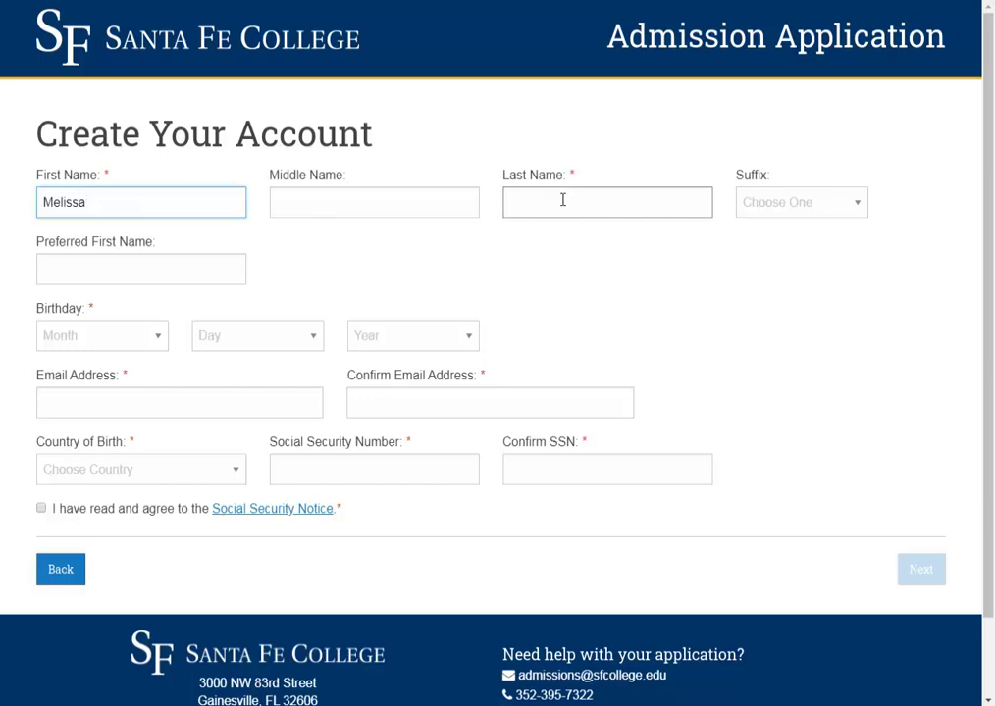
- Enter the last name and copy the first name into Preferred First Name
{"action": "left_click", "coordinate": [562, 200]}
{"action": "type", "text": "Conli"}
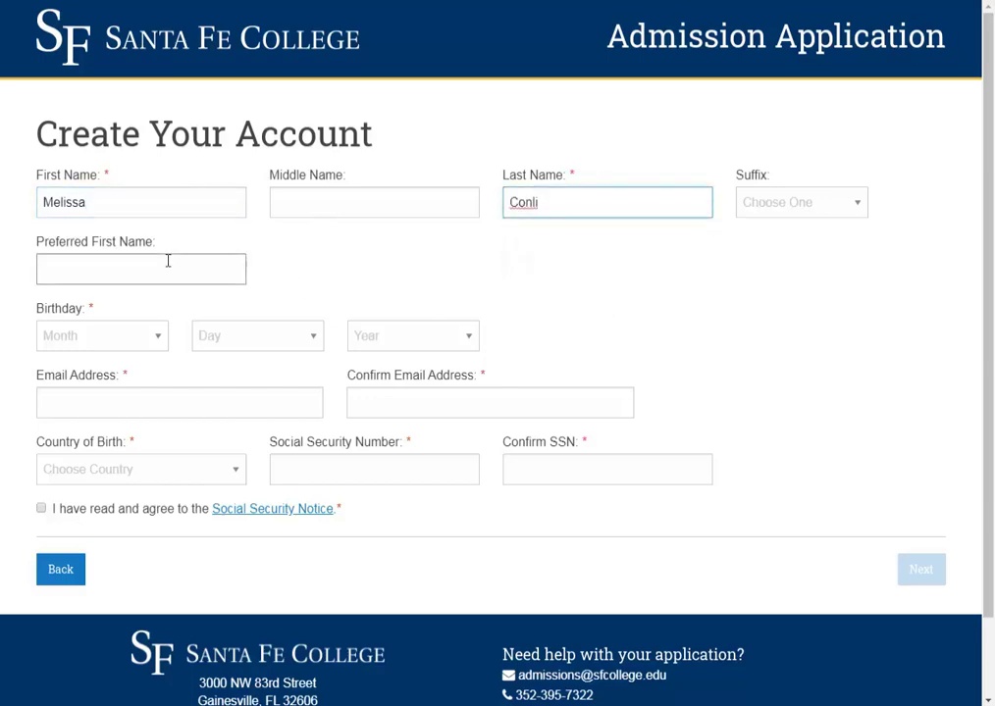
{"action": "double_click", "coordinate": [86, 210]}
{"action": "key", "text": "ctrl+c"}
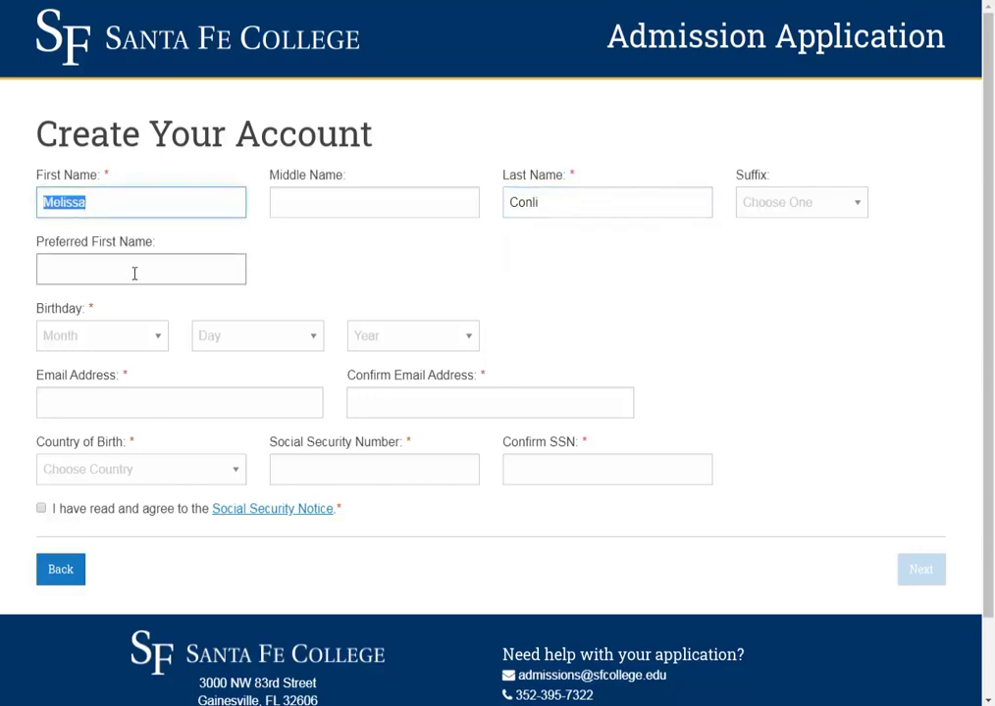
{"action": "left_click", "coordinate": [134, 272]}
{"action": "key", "text": "ctrl+v"}
- Set the birth date to Sep 21, 1990
{"action": "left_click", "coordinate": [134, 339]}
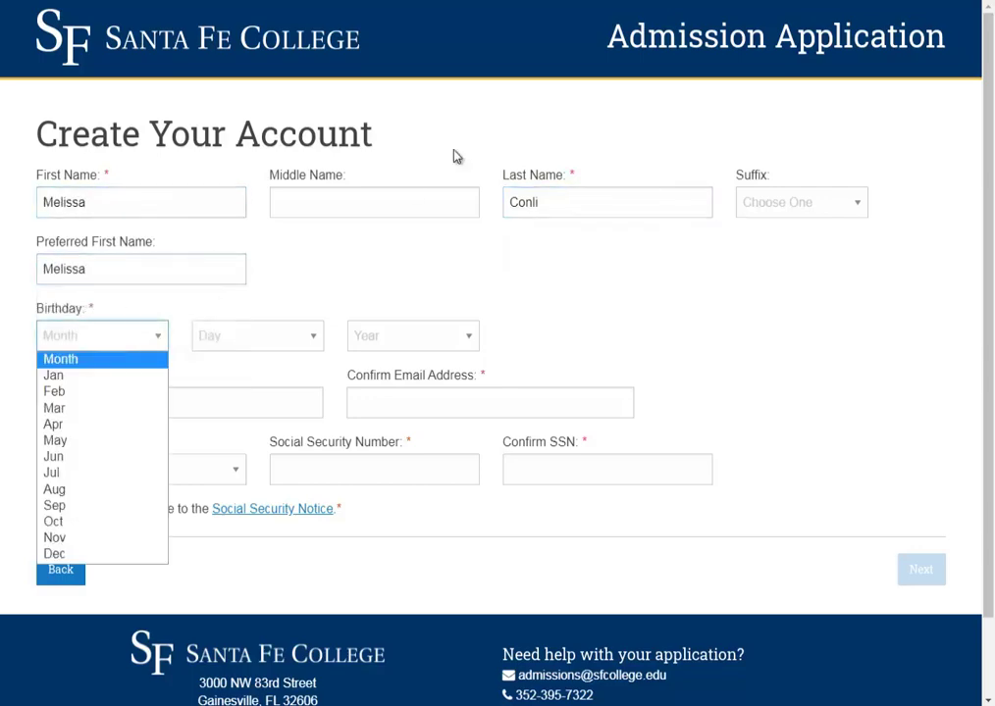
{"action": "key", "text": "alt+Tab"}
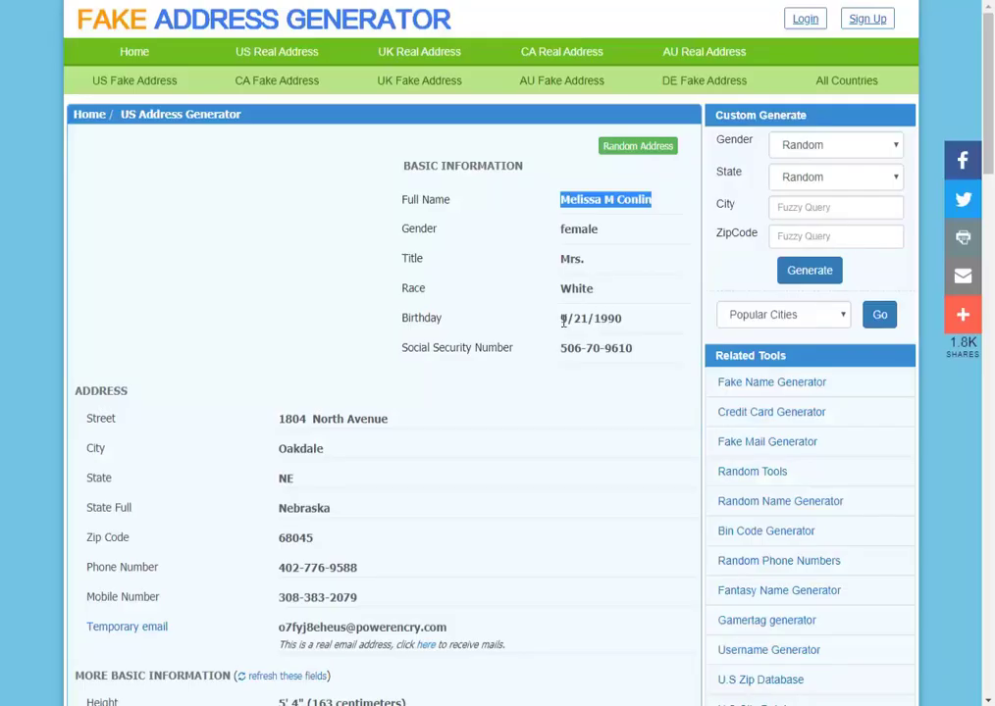
{"action": "key", "text": "alt+Tab"}
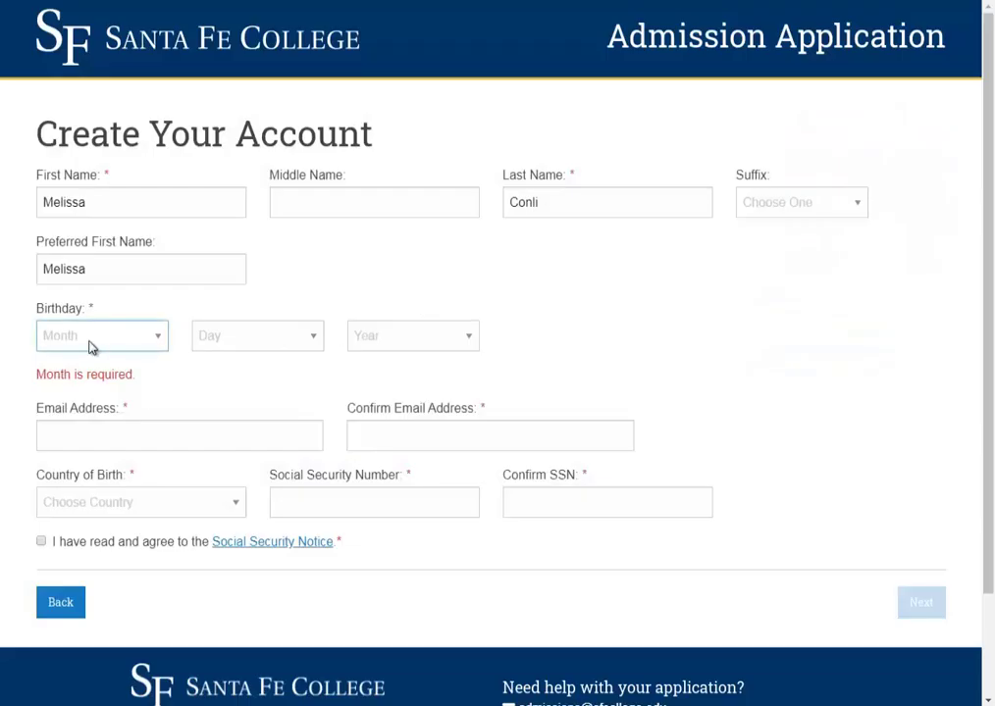
{"action": "left_click", "coordinate": [91, 347]}
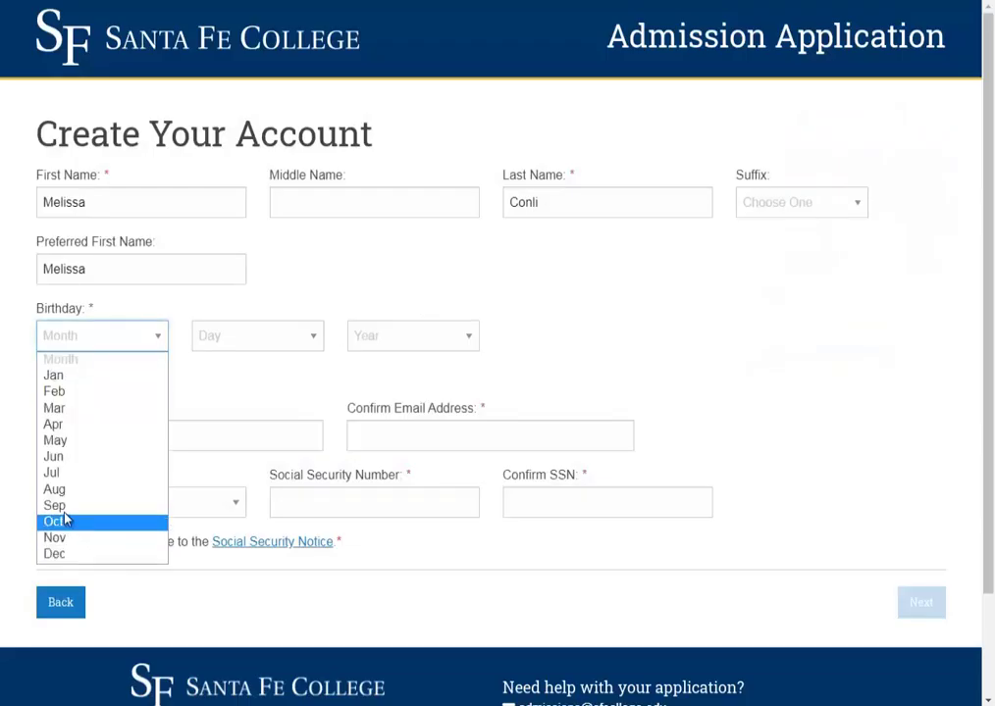
{"action": "left_click", "coordinate": [55, 505]}
{"action": "left_click", "coordinate": [263, 339]}
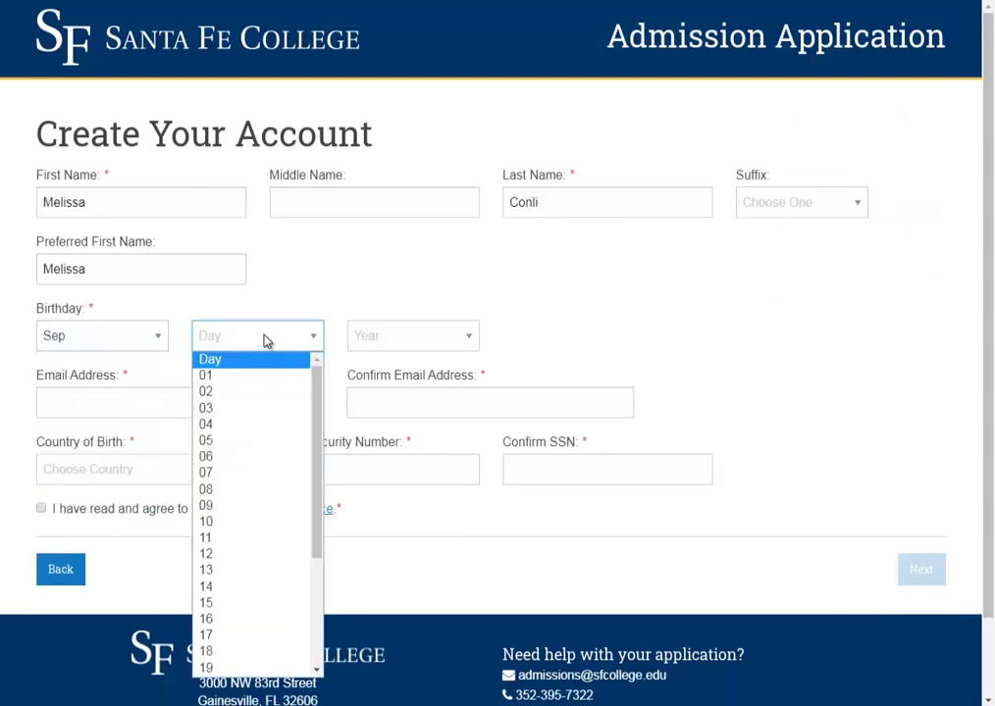
{"action": "scroll", "coordinate": [237, 566], "scroll_direction": "down", "scroll_amount": 4}
{"action": "left_click", "coordinate": [208, 523]}
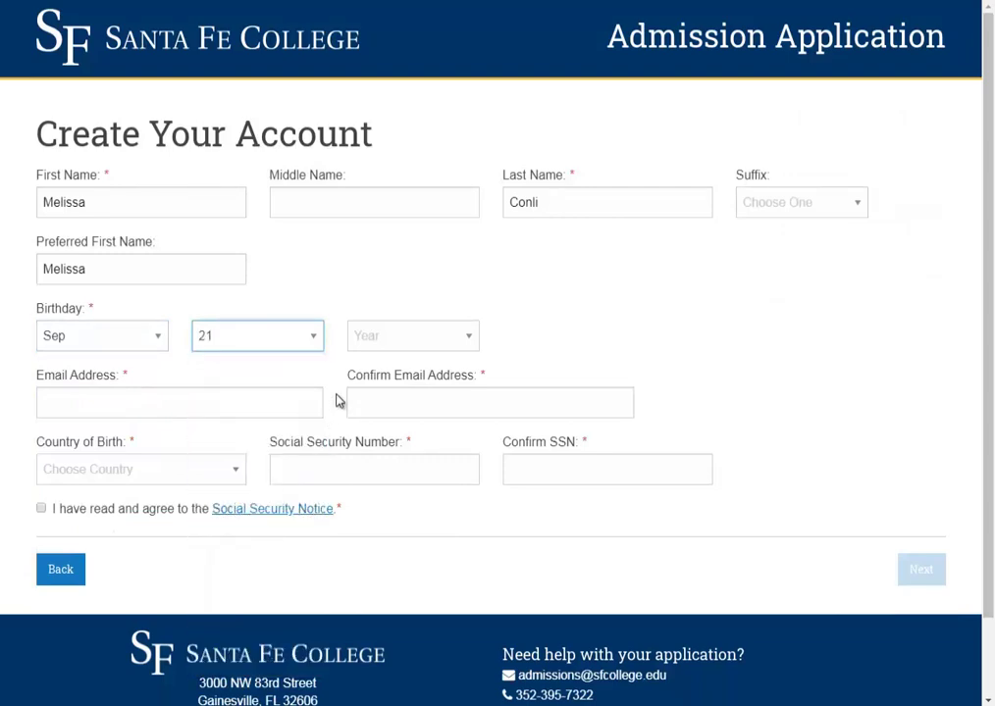
{"action": "left_click", "coordinate": [393, 337]}
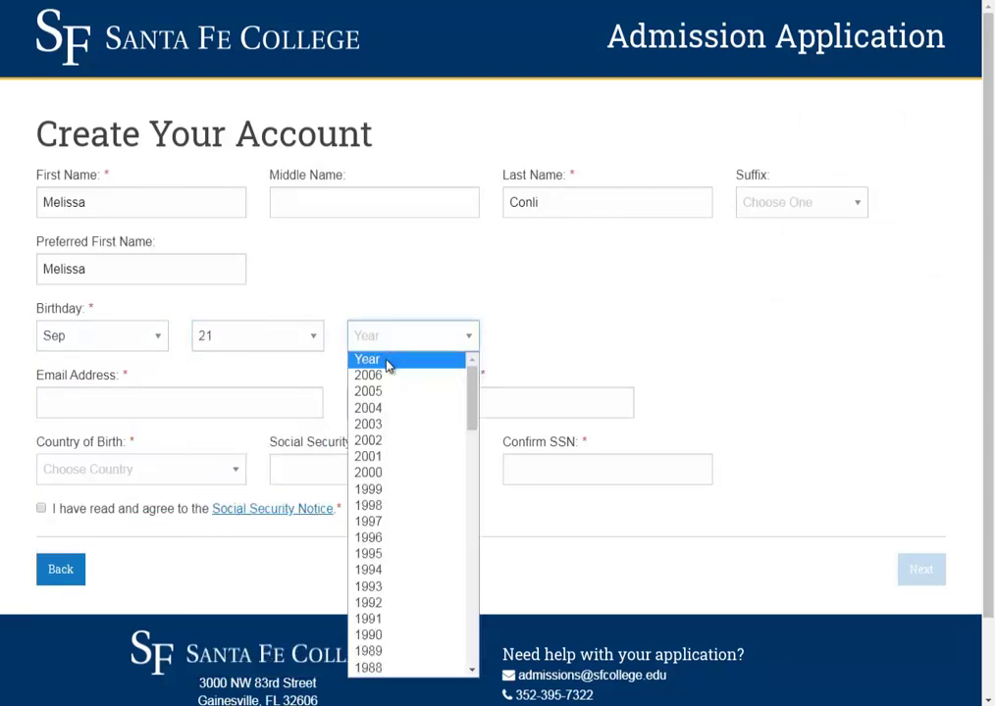
{"action": "left_click", "coordinate": [387, 635]}
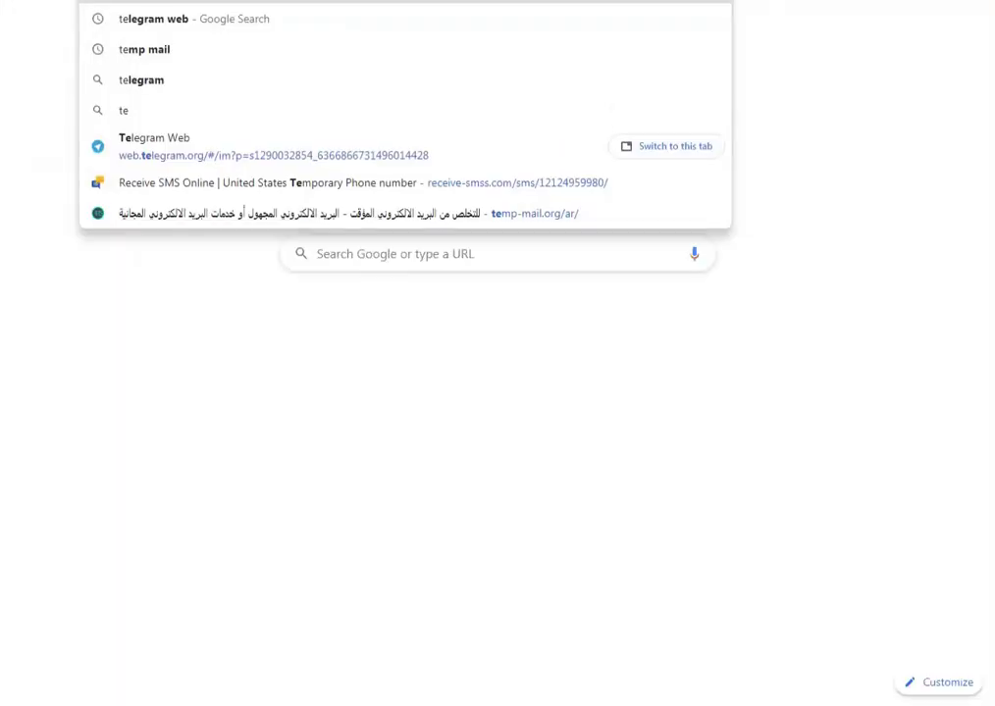
- Load temp-mail.org and copy the generated temporary email address
{"action": "type", "text": "mp"}
{"action": "key", "text": "Return"}
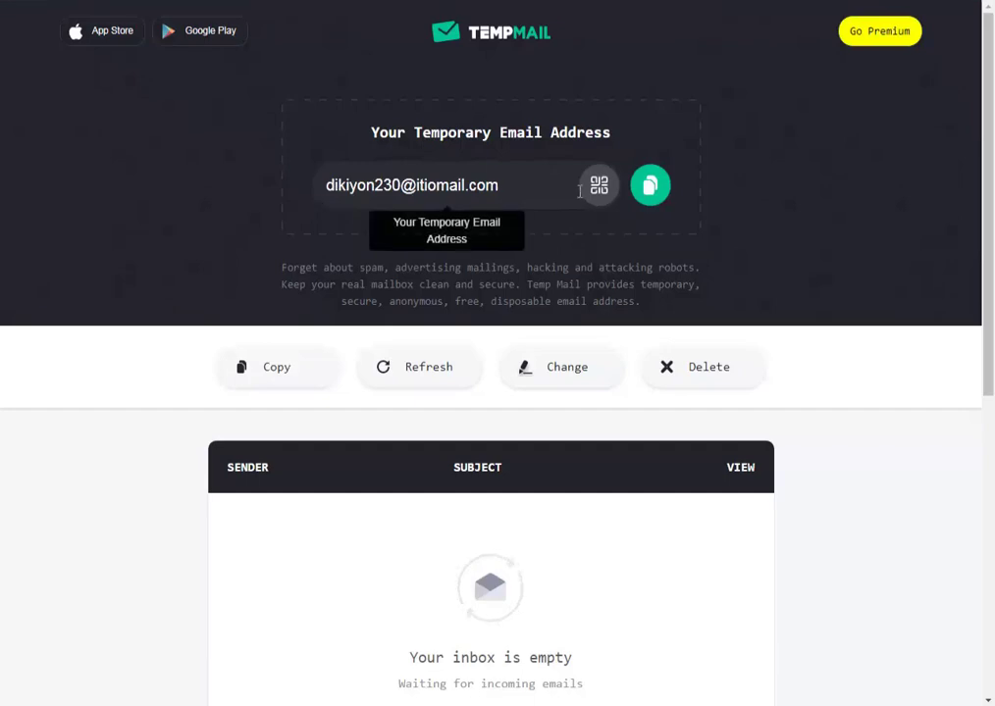
{"action": "left_click", "coordinate": [649, 186]}
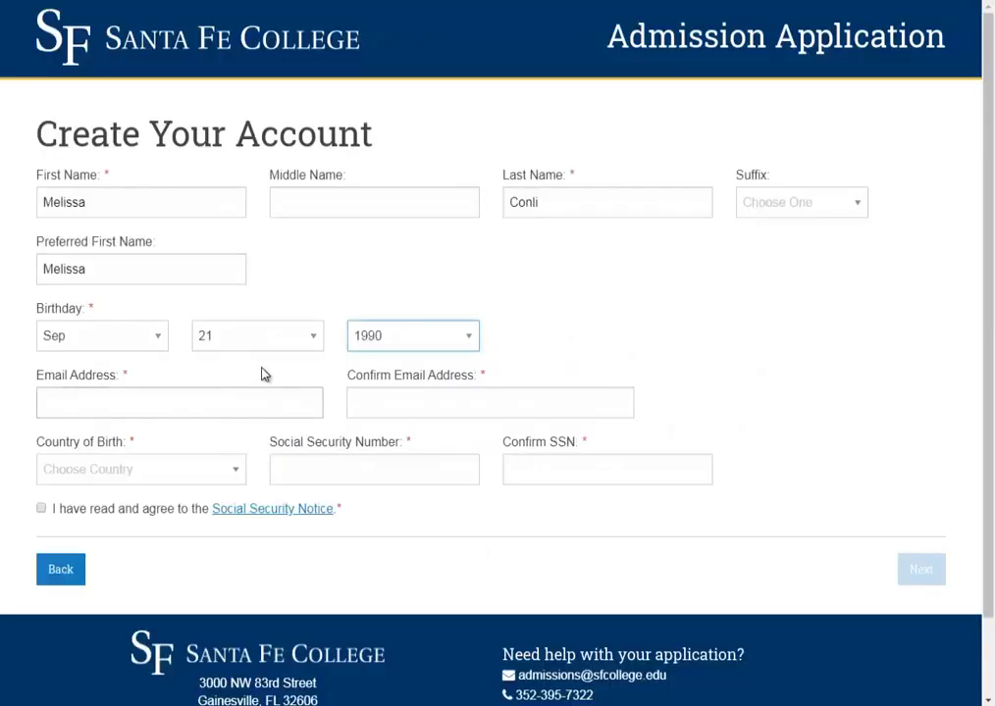
- Paste the temporary email into both email fields and choose United States Of America as birth country
{"action": "left_click", "coordinate": [233, 403]}
{"action": "key", "text": "ctrl+v"}
{"action": "left_click", "coordinate": [446, 406]}
{"action": "key", "text": "ctrl+v"}
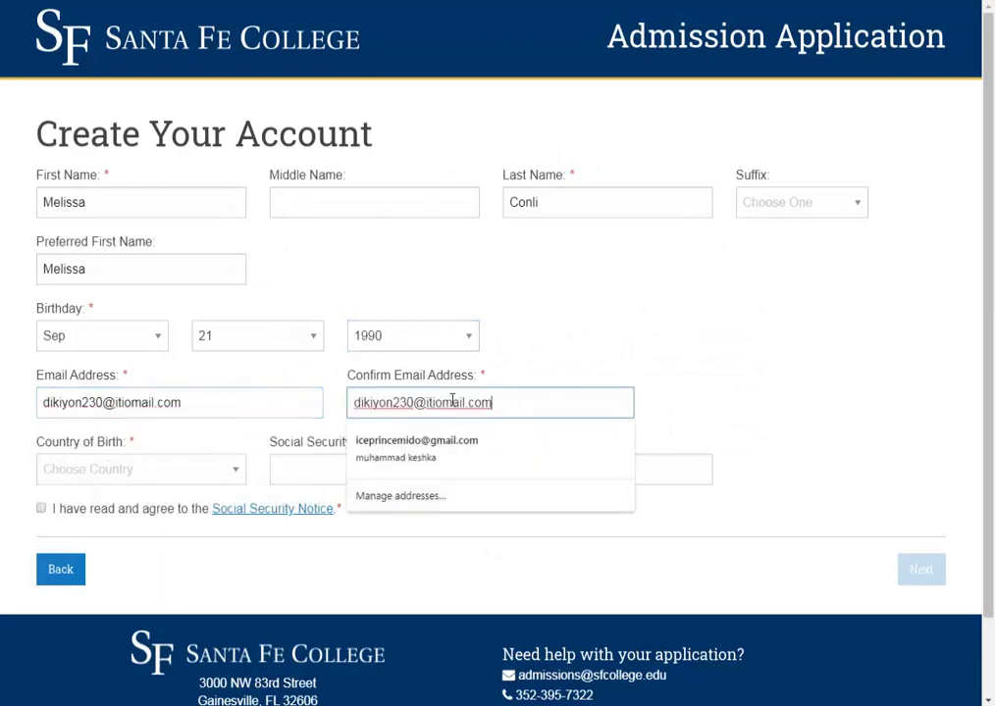
{"action": "left_click", "coordinate": [106, 474]}
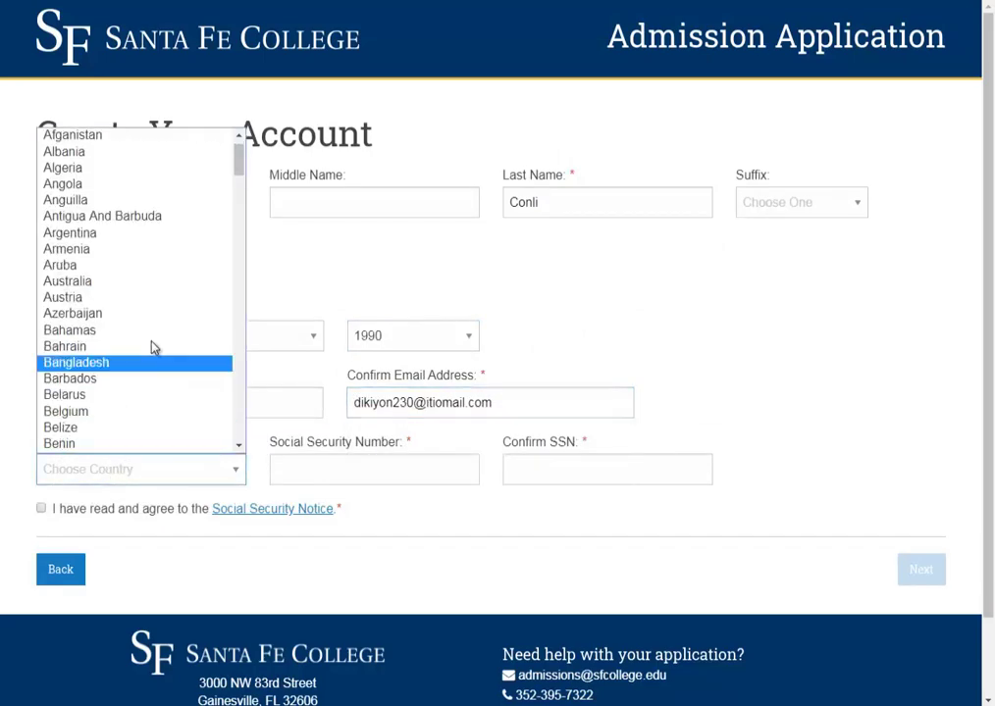
{"action": "scroll", "coordinate": [155, 355], "scroll_direction": "up", "scroll_amount": 1}
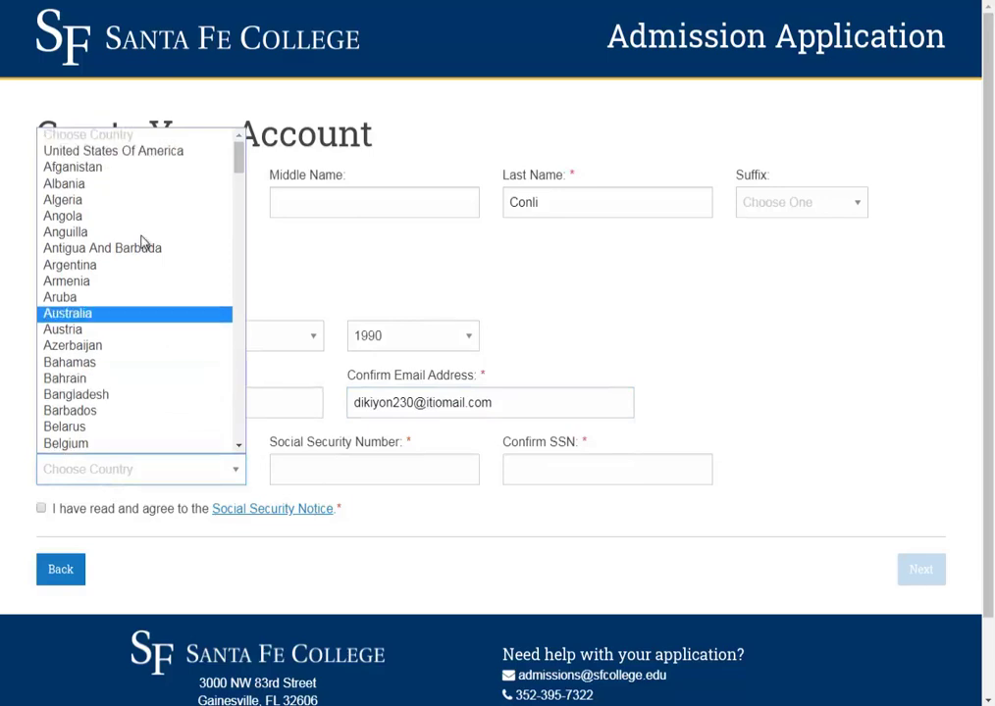
{"action": "left_click", "coordinate": [140, 152]}
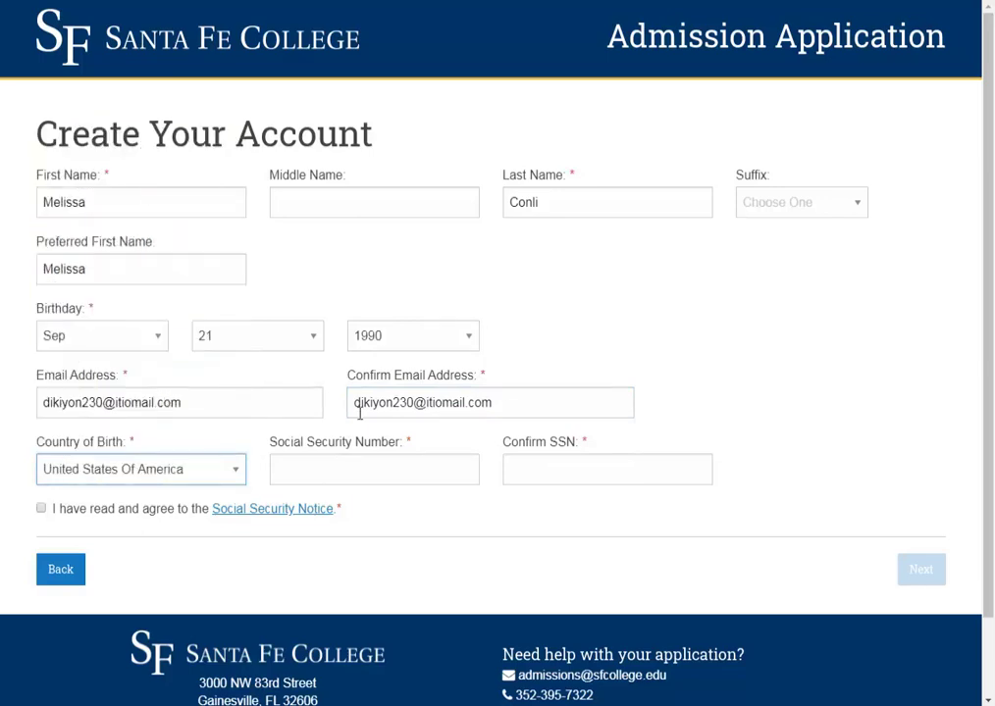
- Paste the SSN into both SSN fields, accept the Social Security Notice, and continue
{"action": "left_click", "coordinate": [371, 477]}
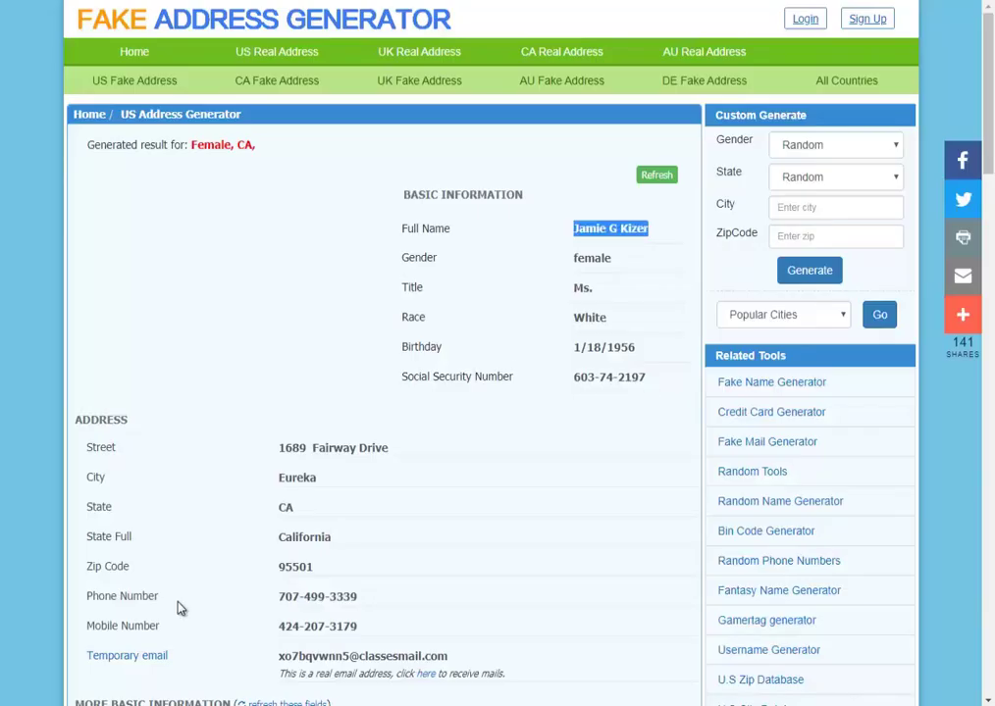
{"action": "scroll", "coordinate": [179, 628], "scroll_direction": "down", "scroll_amount": 3}
{"action": "left_click_drag", "start_coordinate": [646, 217], "coordinate": [606, 237]}
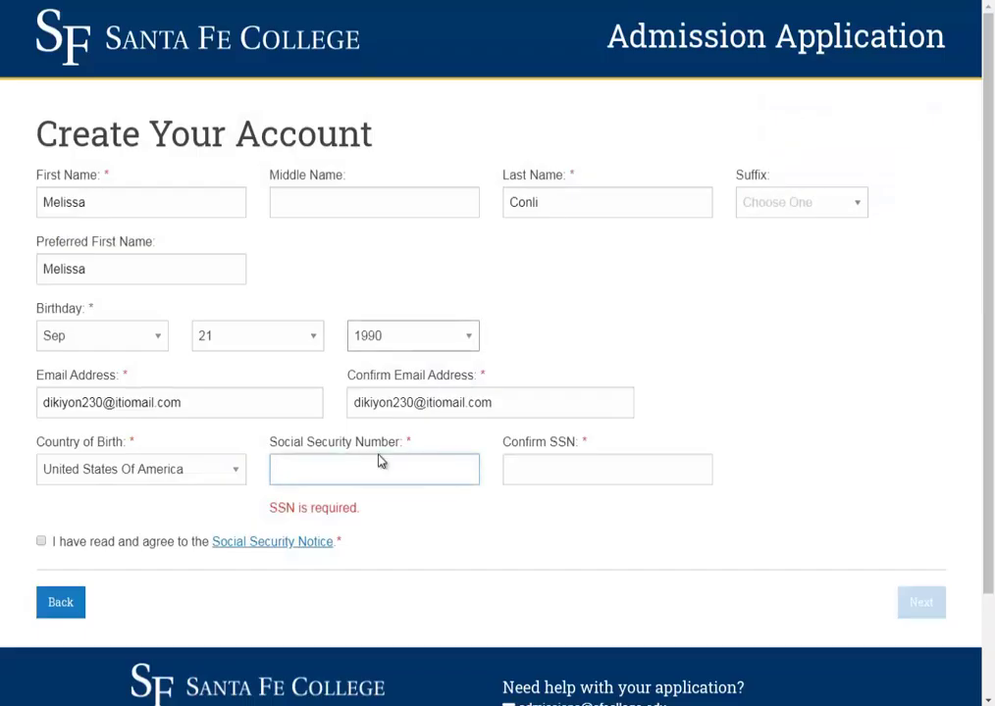
{"action": "key", "text": "ctrl+v"}
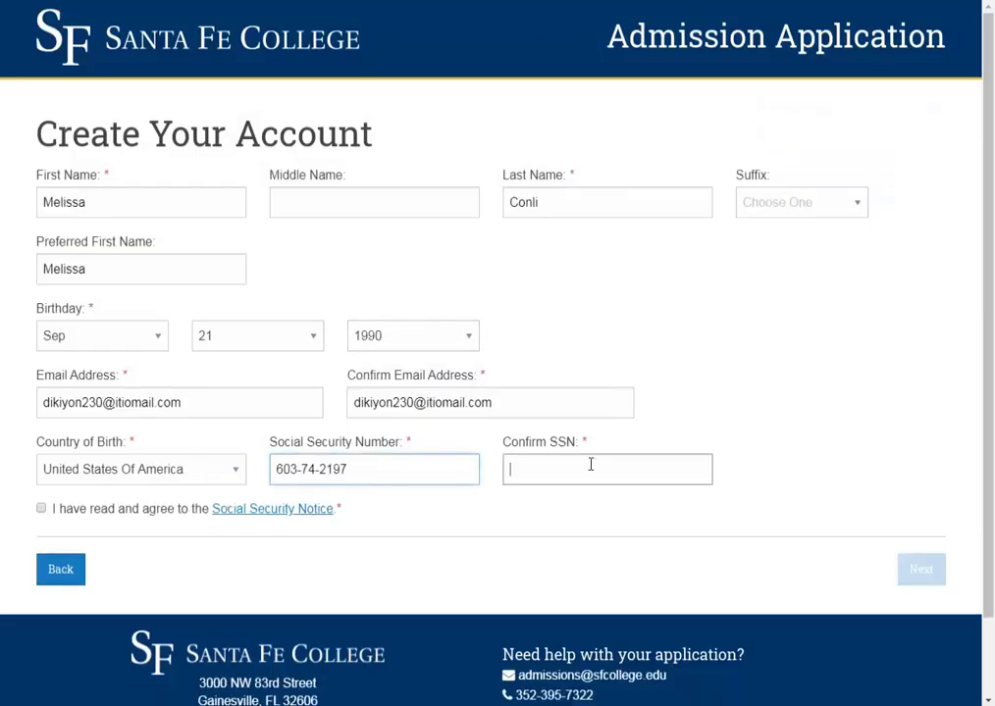
{"action": "key", "text": "ctrl+v"}
{"action": "double_click", "coordinate": [75, 508]}
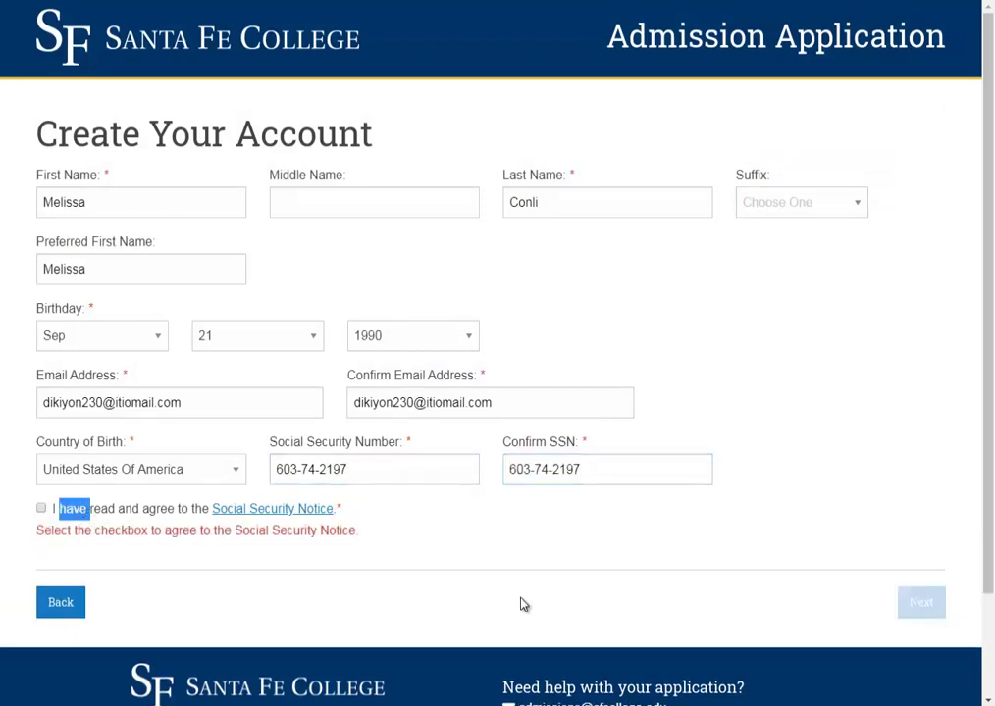
{"action": "left_click", "coordinate": [41, 508]}
{"action": "left_click", "coordinate": [919, 571]}
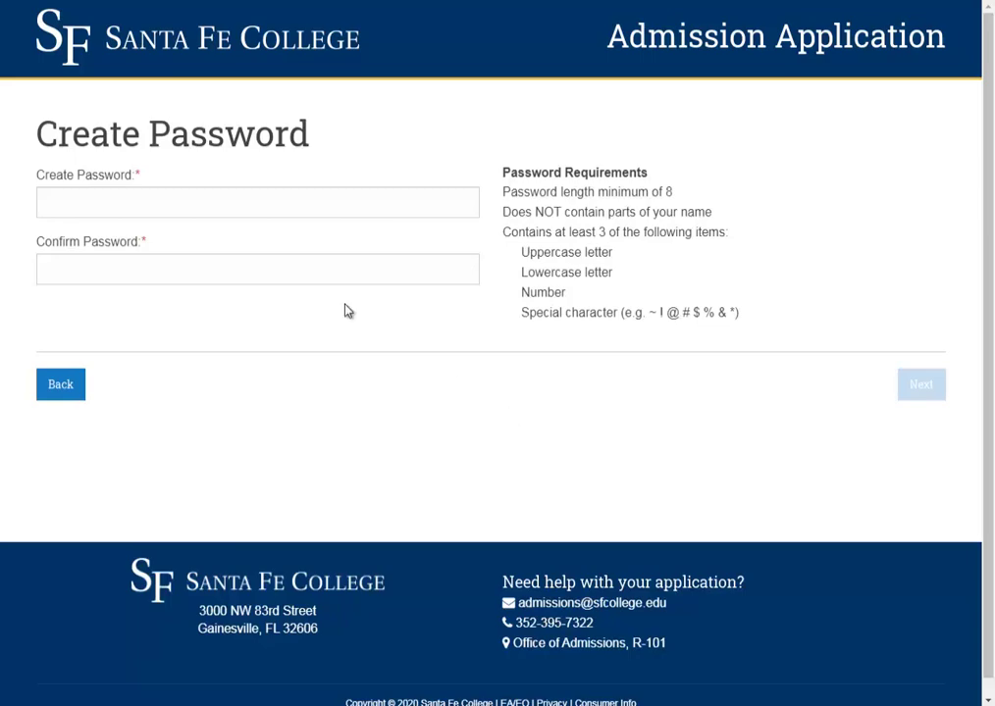
- Use Chrome's suggested password, get past the reCAPTCHA errors, and create the account
{"action": "left_click", "coordinate": [320, 194]}
{"action": "left_click", "coordinate": [265, 236]}
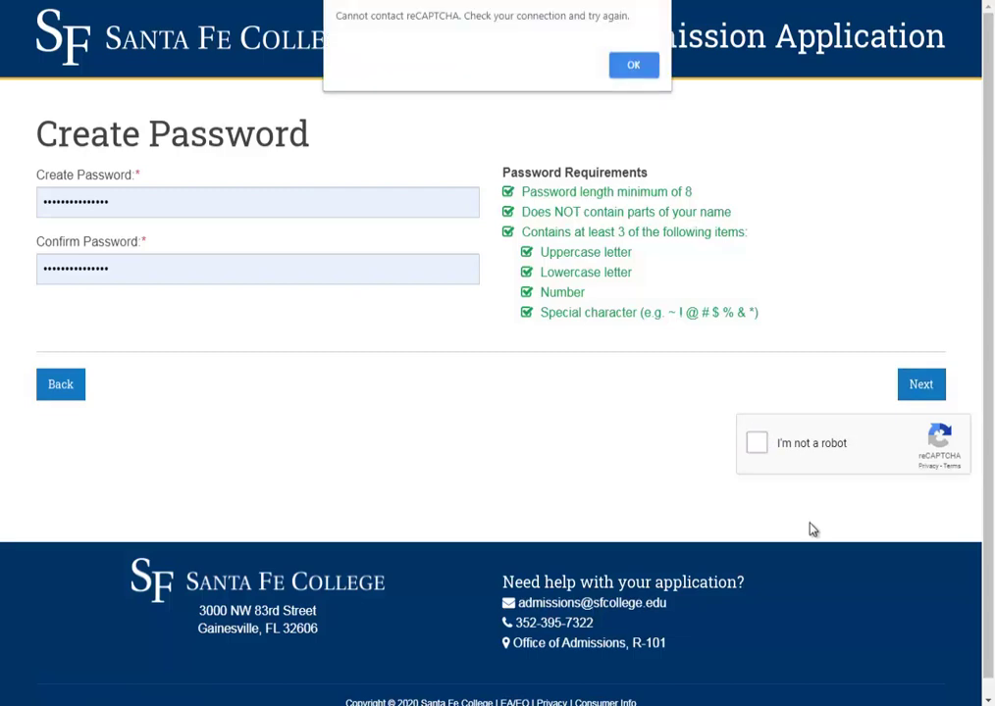
{"action": "left_click", "coordinate": [633, 64]}
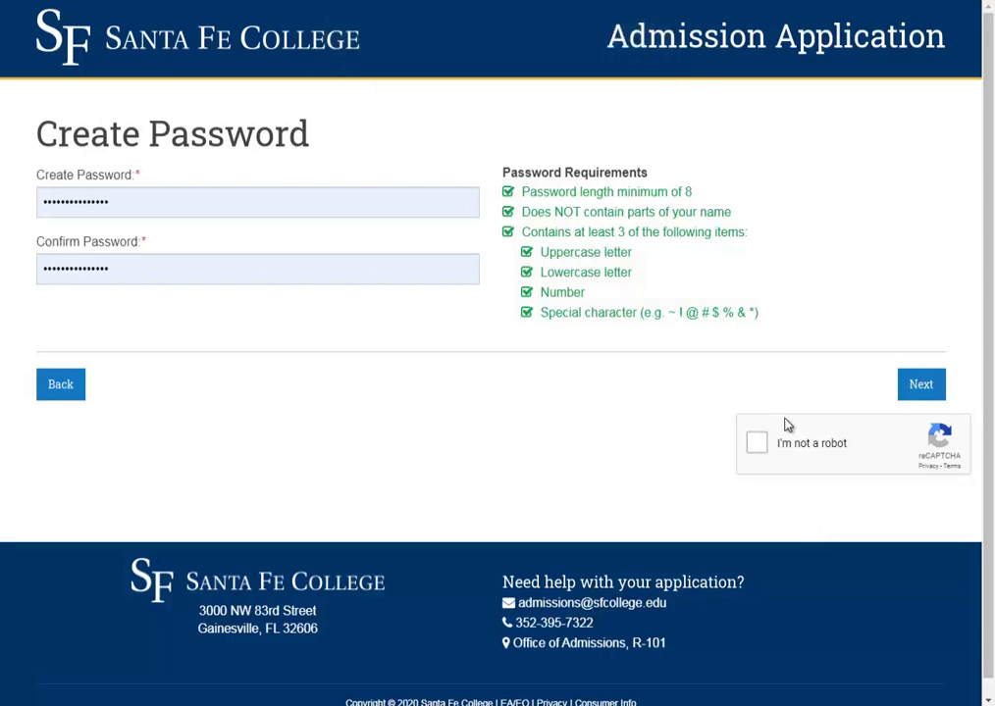
{"action": "left_click", "coordinate": [757, 443]}
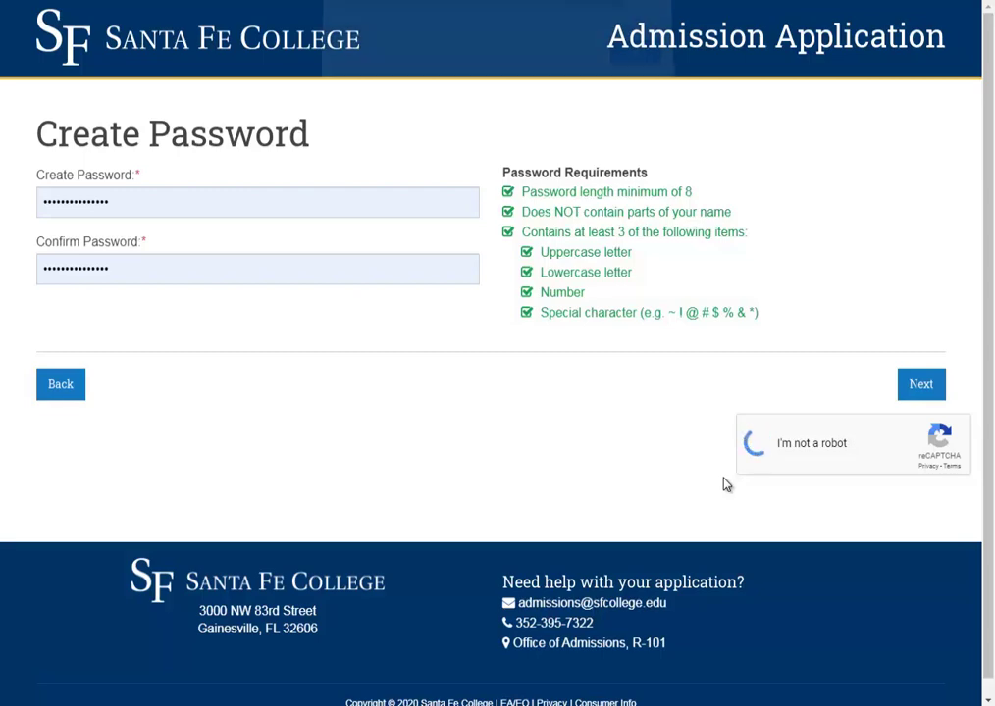
{"action": "left_click", "coordinate": [642, 67]}
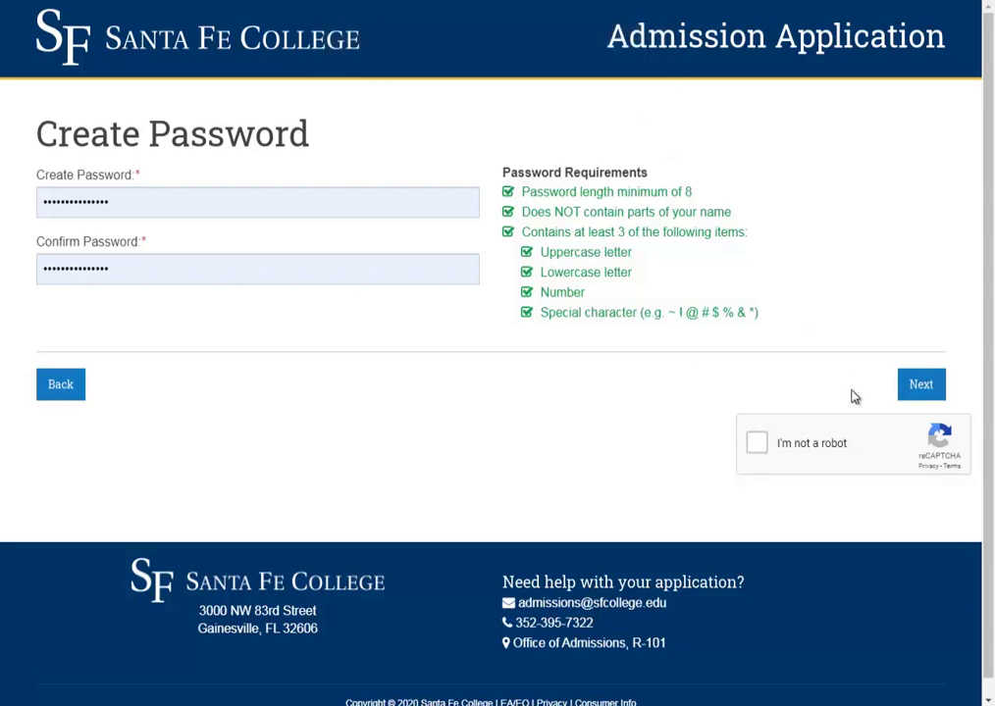
{"action": "left_click", "coordinate": [747, 447]}
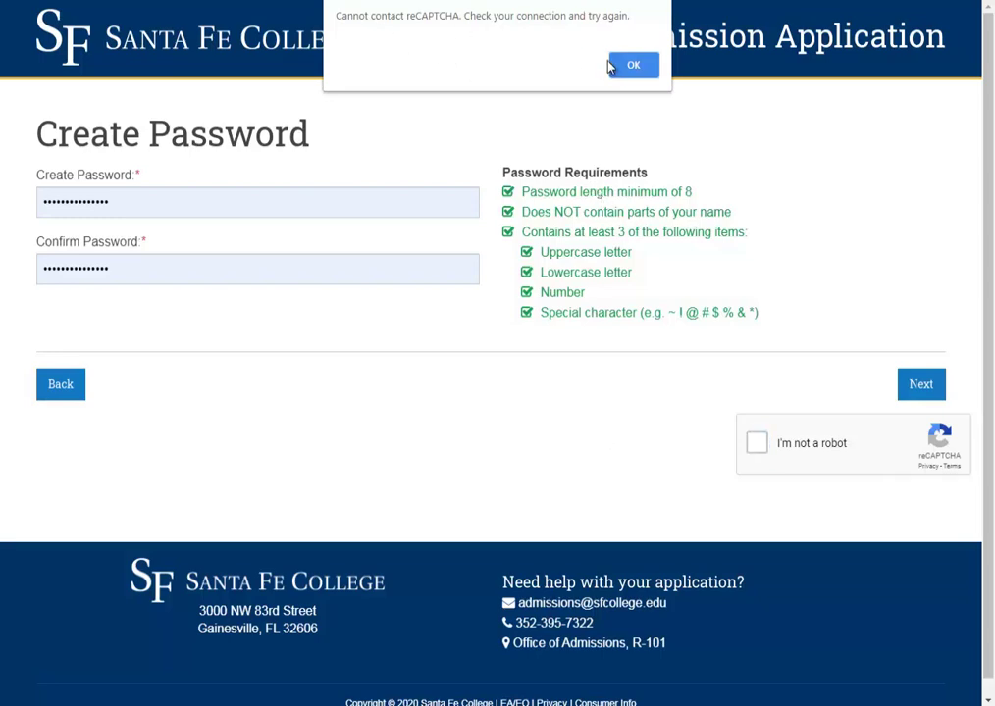
{"action": "left_click", "coordinate": [610, 65]}
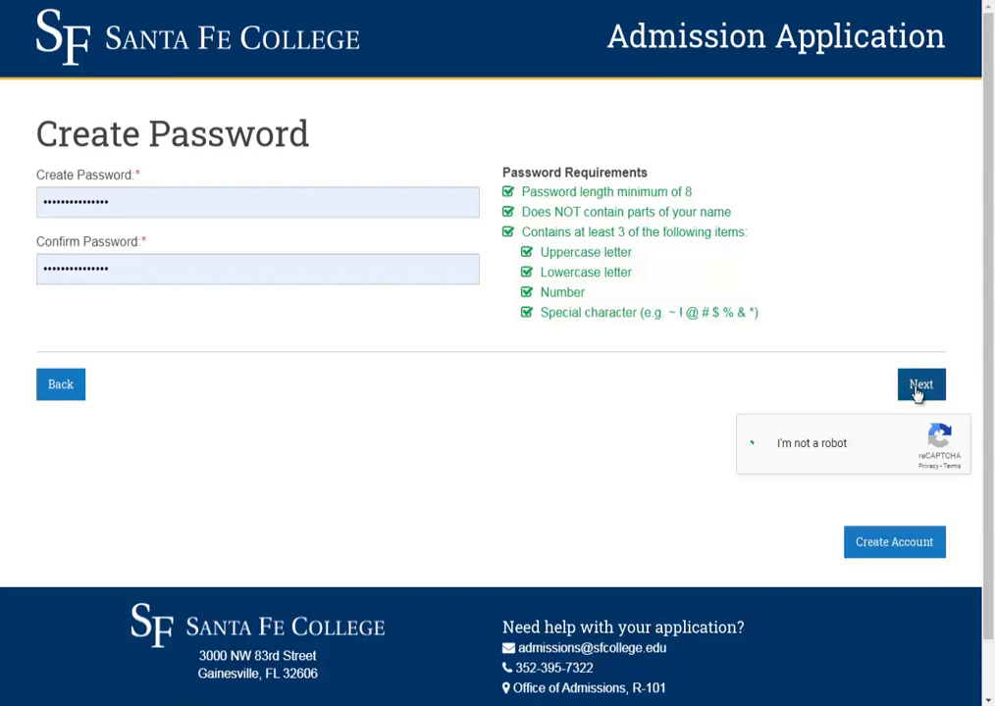
{"action": "left_click", "coordinate": [877, 546]}
{"action": "left_click", "coordinate": [598, 222]}
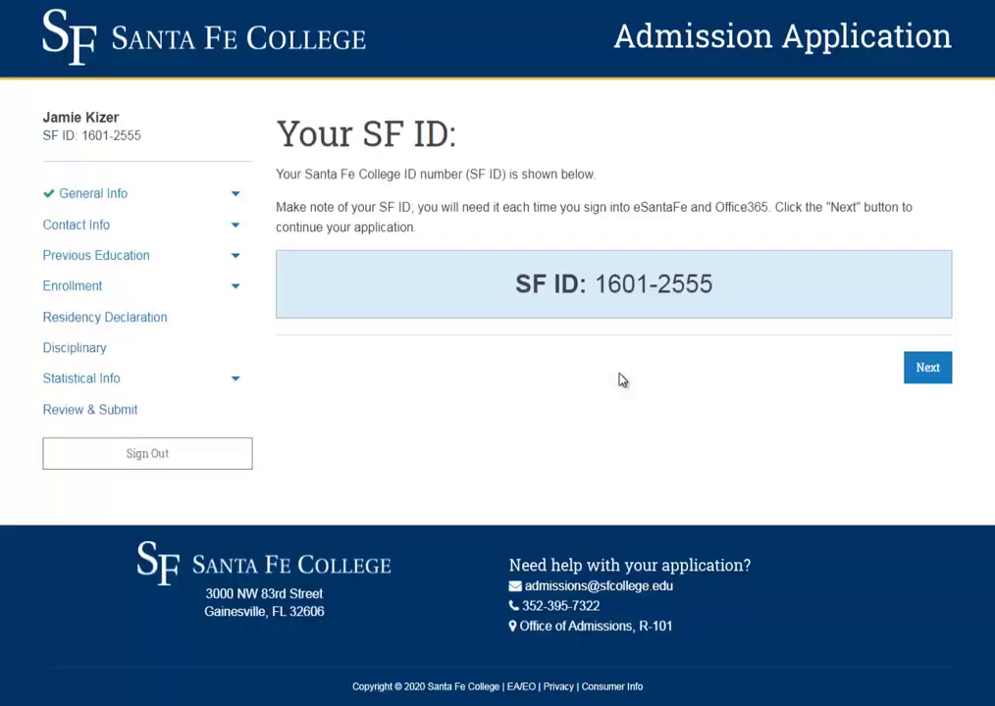
- Copy the assigned SF ID number and go on to Current Contact
{"action": "double_click", "coordinate": [621, 284]}
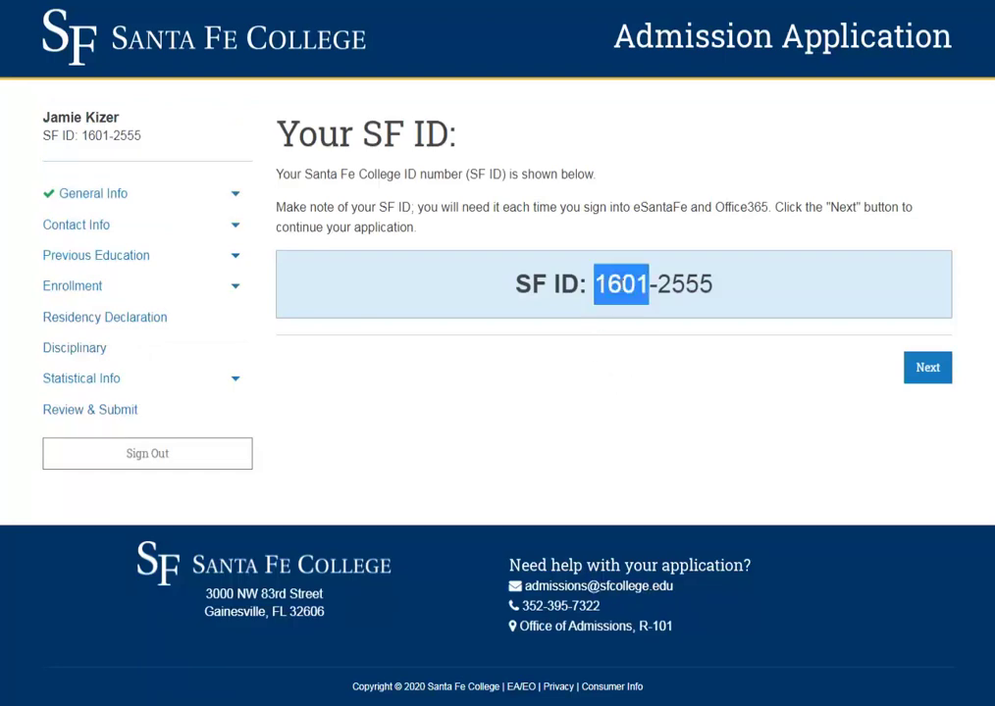
{"action": "left_click_drag", "start_coordinate": [593, 285], "coordinate": [735, 291]}
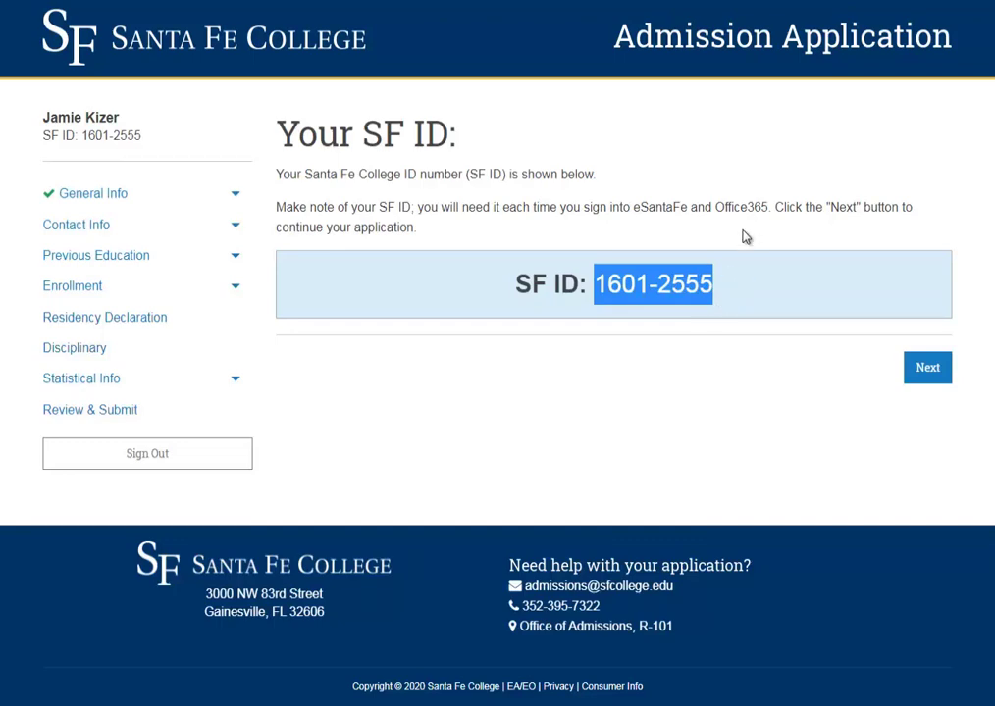
{"action": "left_click", "coordinate": [927, 371]}
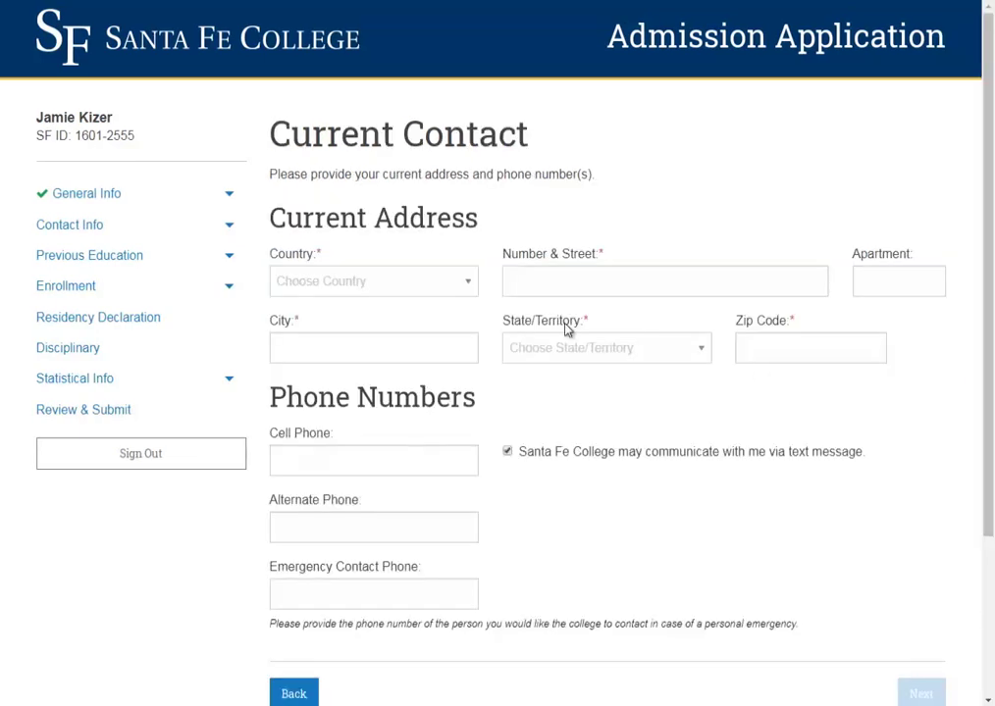
- Set the address country to United States Of America and paste the generated street address
{"action": "left_click", "coordinate": [461, 283]}
{"action": "left_click", "coordinate": [399, 320]}
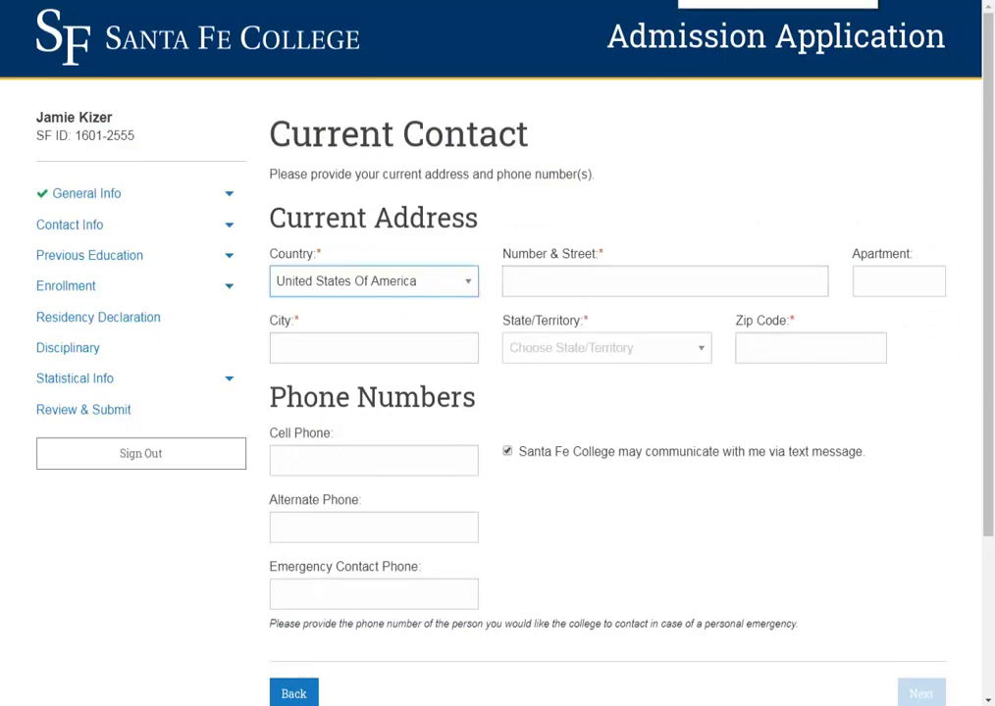
{"action": "key", "text": "ctrl+Tab"}
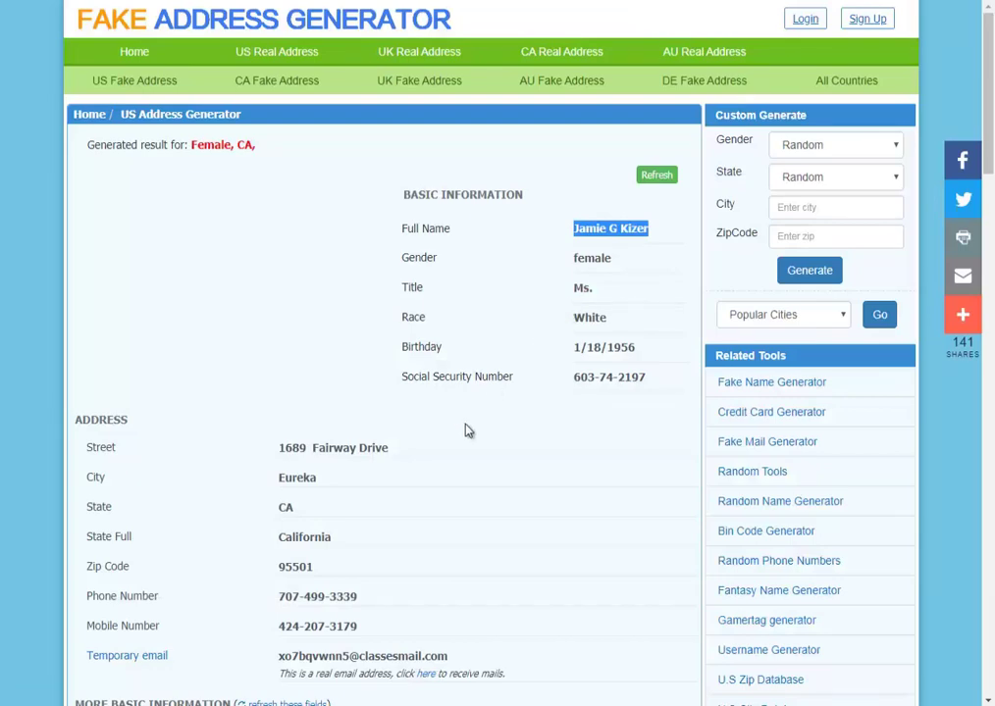
{"action": "left_click", "coordinate": [289, 447]}
{"action": "key", "text": "ctrl+c"}
{"action": "key", "text": "ctrl+Tab"}
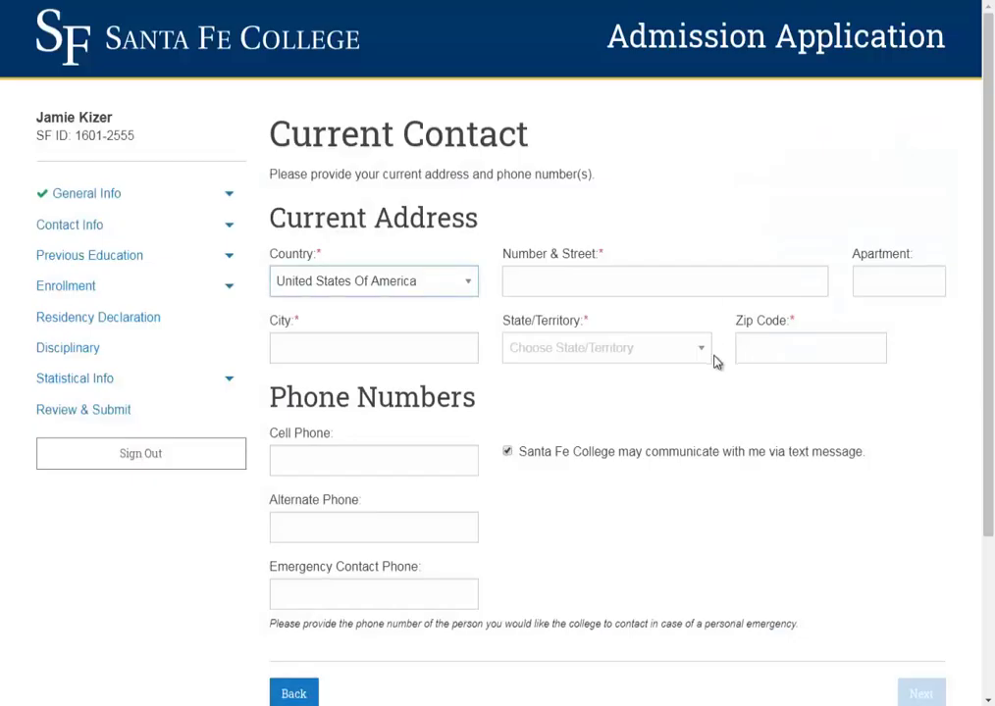
{"action": "left_click", "coordinate": [662, 282]}
{"action": "key", "text": "ctrl+v"}
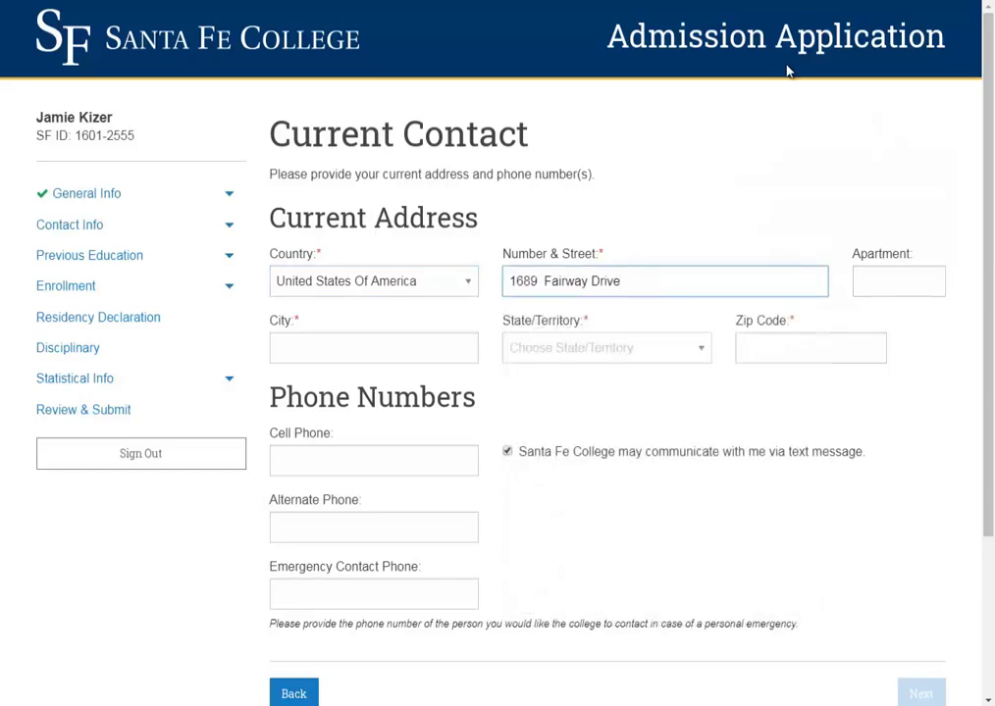
- Fill City with Eureka and choose California as the state
{"action": "key", "text": "alt+Tab"}
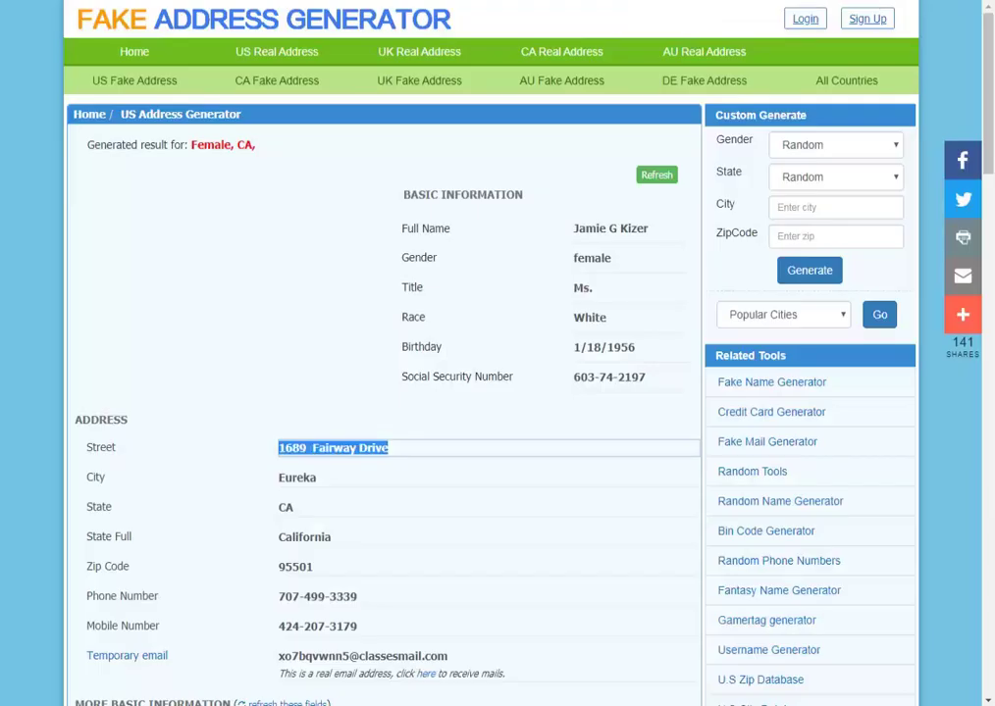
{"action": "left_click", "coordinate": [301, 478]}
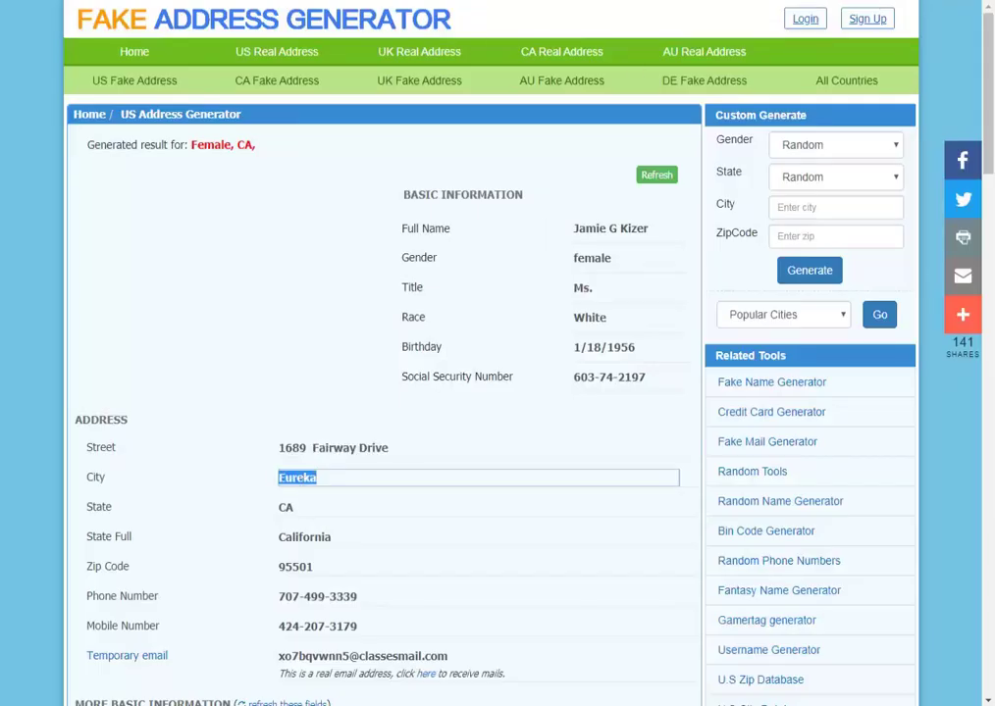
{"action": "key", "text": "ctrl+c"}
{"action": "key", "text": "alt+Tab"}
{"action": "left_click", "coordinate": [366, 348]}
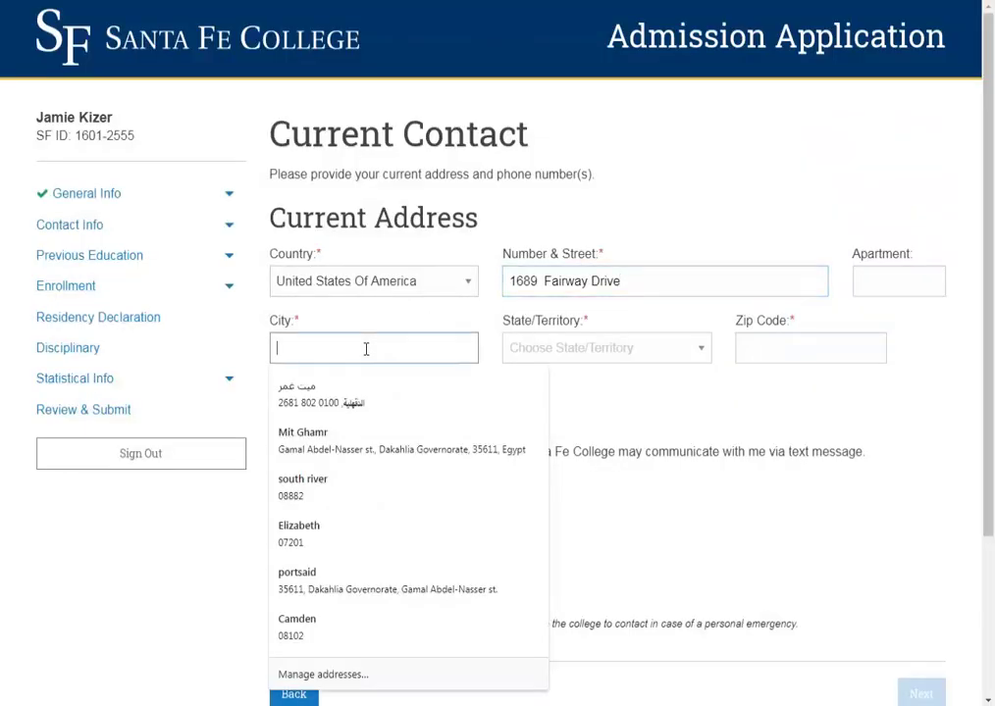
{"action": "key", "text": "ctrl+v"}
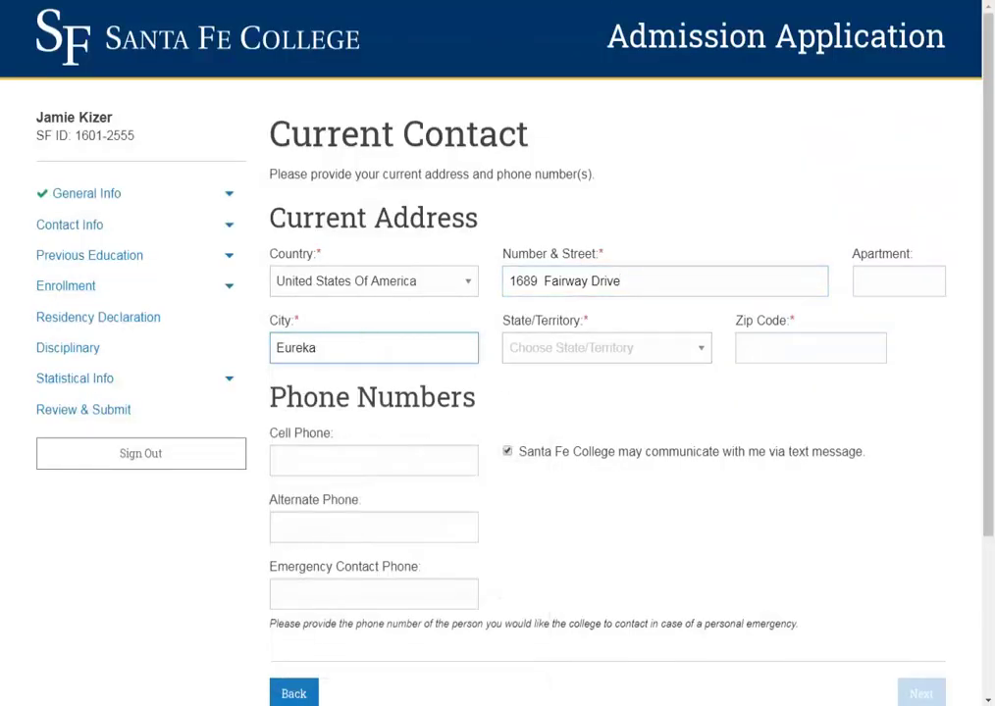
{"action": "key", "text": "alt+Tab"}
{"action": "left_click", "coordinate": [306, 537]}
{"action": "key", "text": "ctrl+c"}
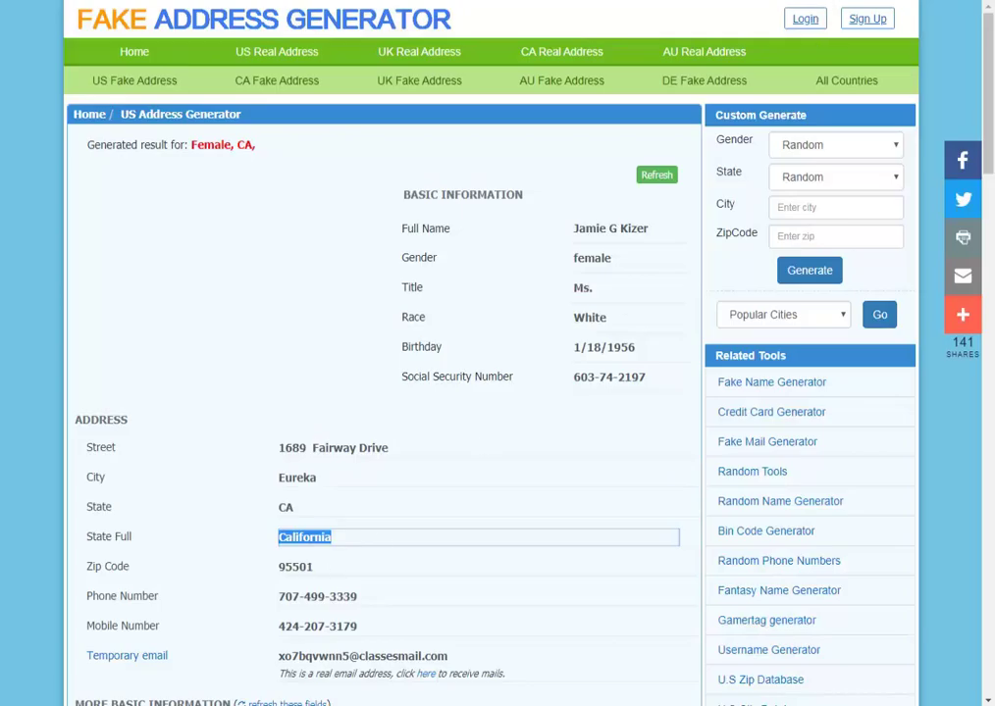
{"action": "key", "text": "alt+Tab"}
{"action": "left_click", "coordinate": [606, 348]}
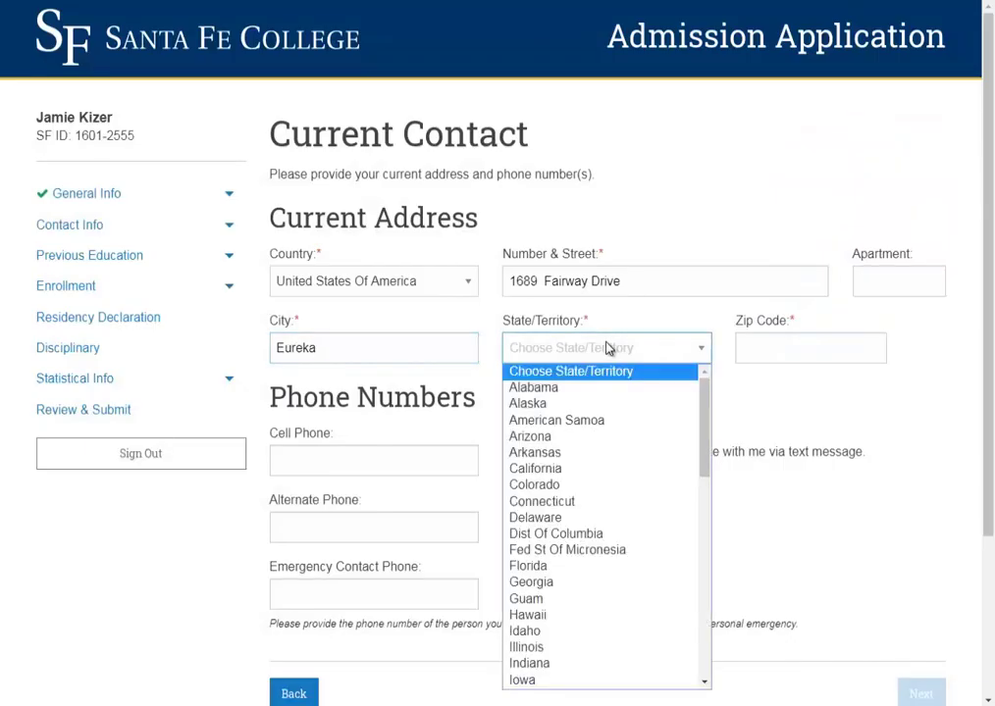
{"action": "key", "text": "c"}
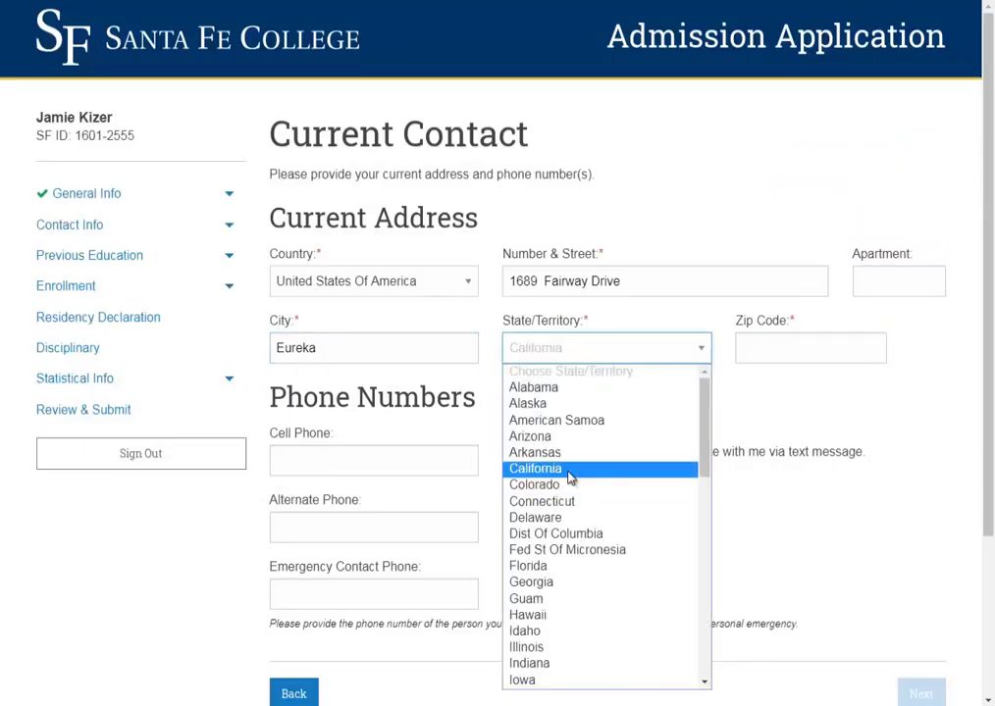
{"action": "left_click", "coordinate": [573, 473]}
- Paste the generated zip code into Zip Code
{"action": "key", "text": "alt+Tab"}
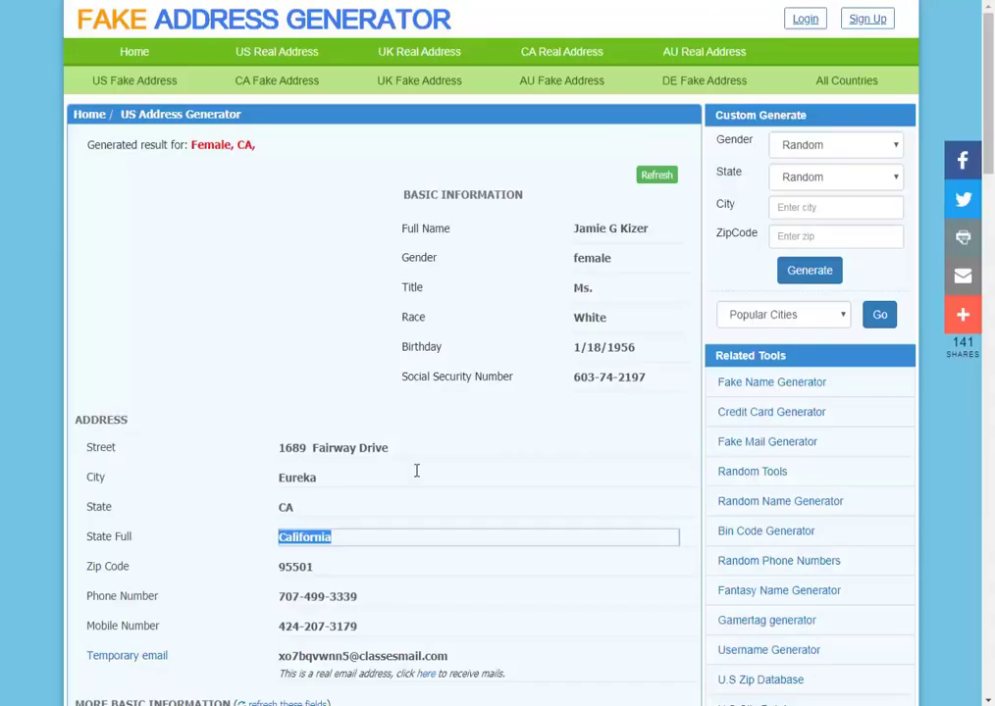
{"action": "double_click", "coordinate": [291, 566]}
{"action": "key", "text": "ctrl+c"}
{"action": "key", "text": "alt+Tab"}
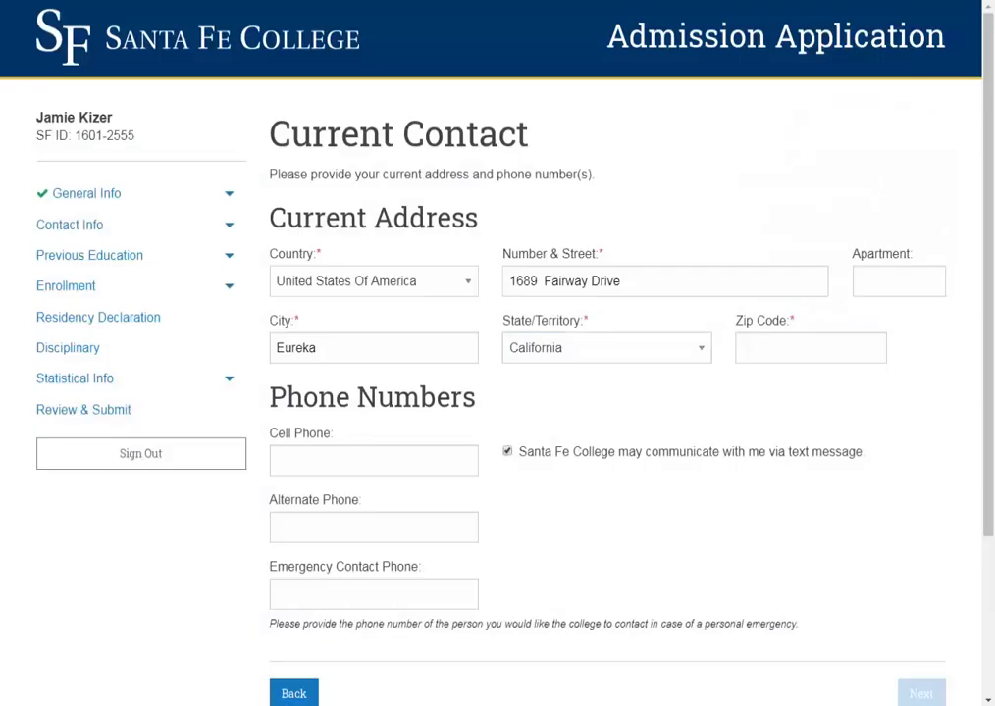
{"action": "left_click", "coordinate": [784, 354]}
{"action": "key", "text": "ctrl+v"}
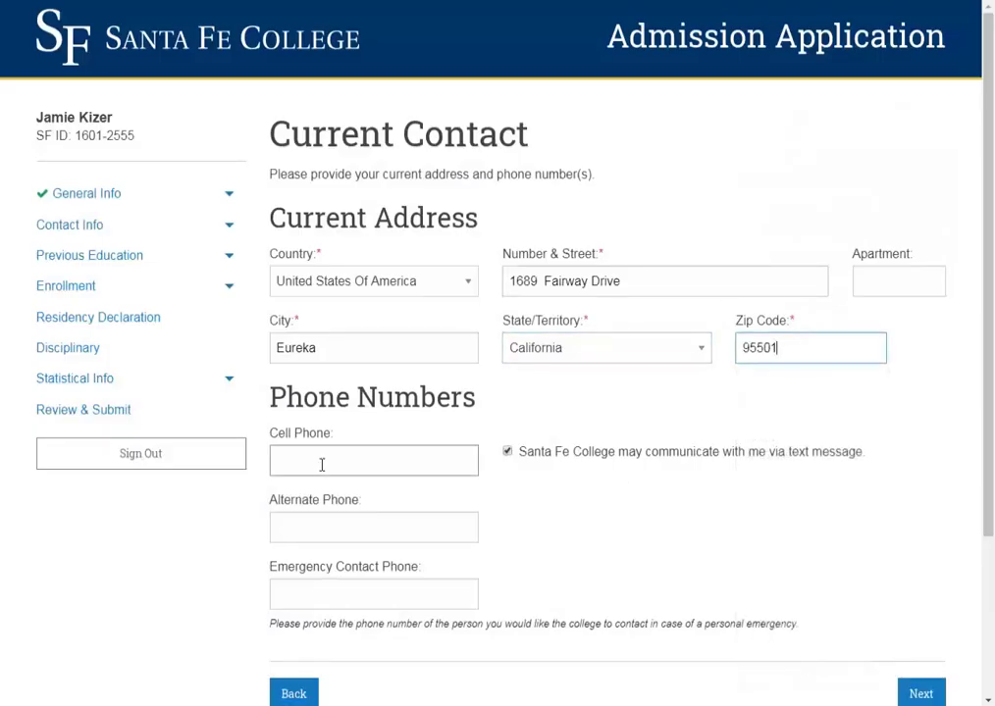
- Paste the generated mobile number into both Cell Phone and Alternate Phone
{"action": "key", "text": "alt+Tab"}
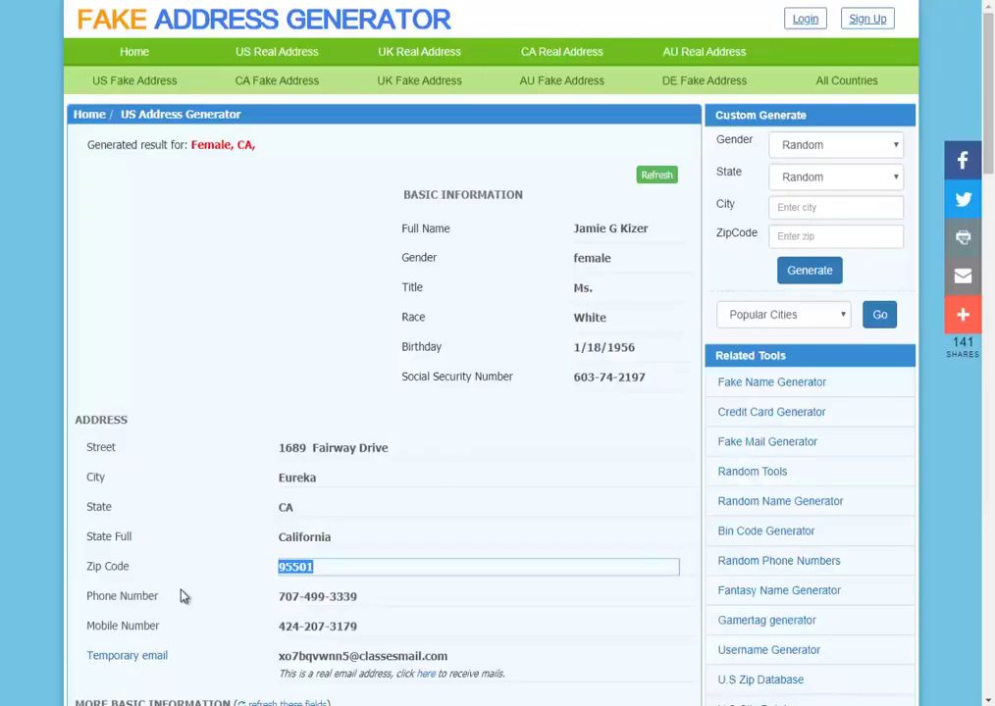
{"action": "double_click", "coordinate": [316, 628]}
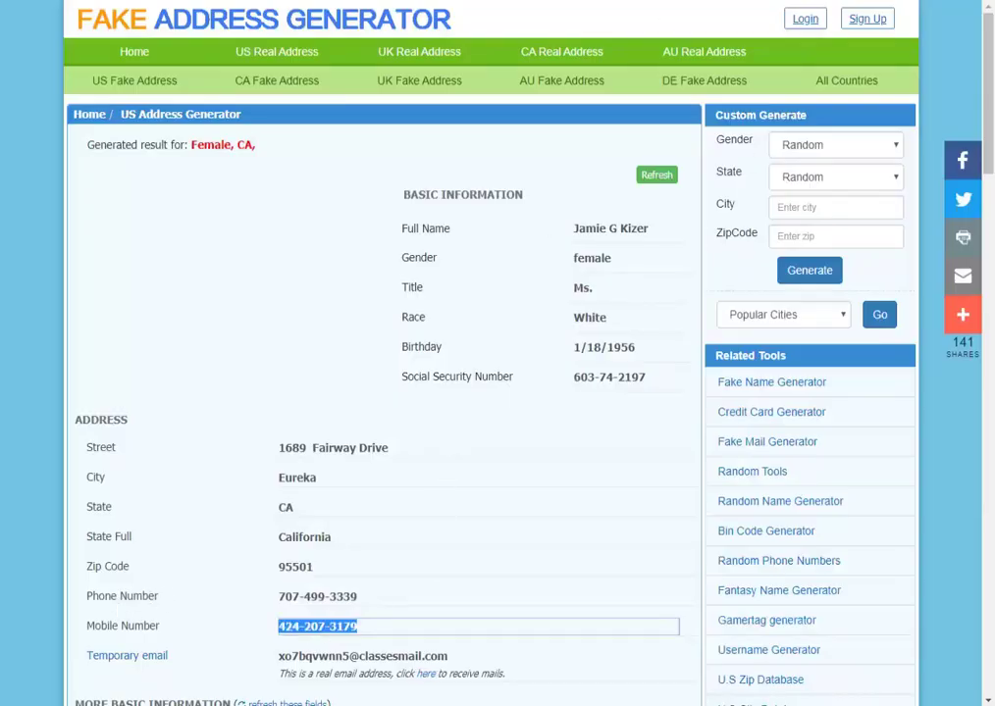
{"action": "key", "text": "ctrl+c"}
{"action": "key", "text": "alt+Tab"}
{"action": "left_click", "coordinate": [366, 462]}
{"action": "key", "text": "ctrl+v"}
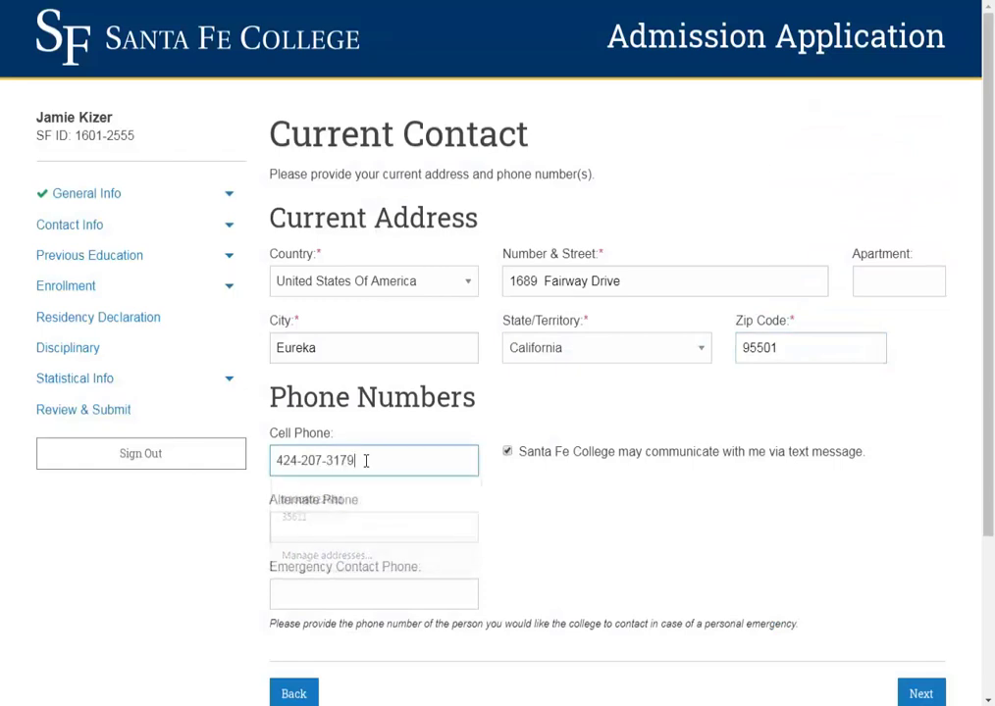
{"action": "left_click", "coordinate": [388, 527]}
{"action": "key", "text": "ctrl+v"}
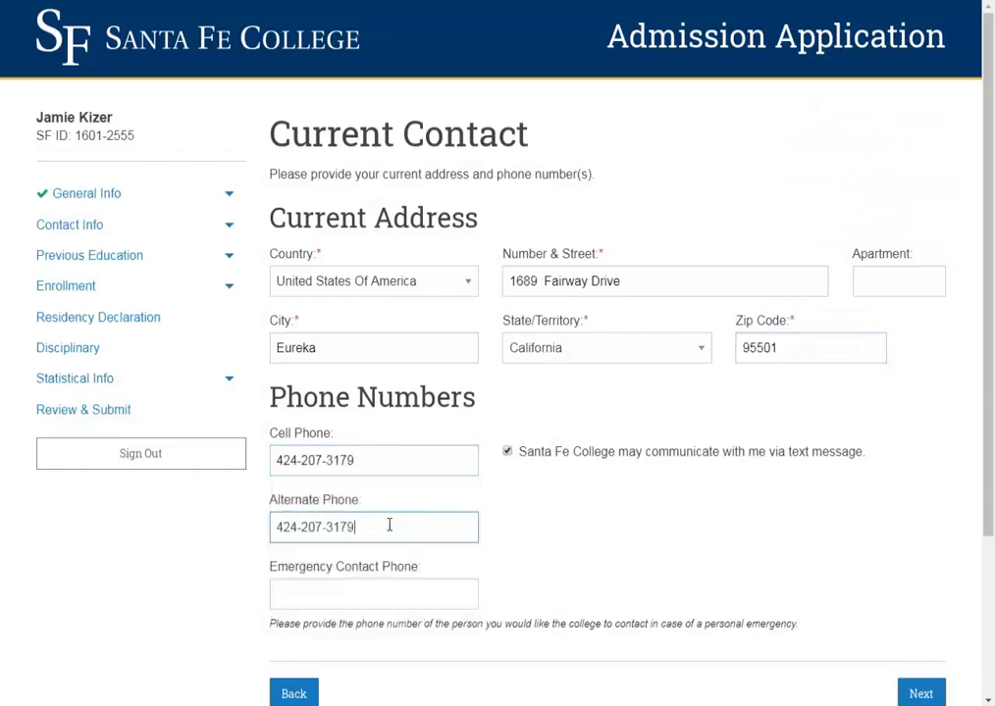
{"action": "scroll", "coordinate": [717, 631], "scroll_direction": "down", "scroll_amount": 2}
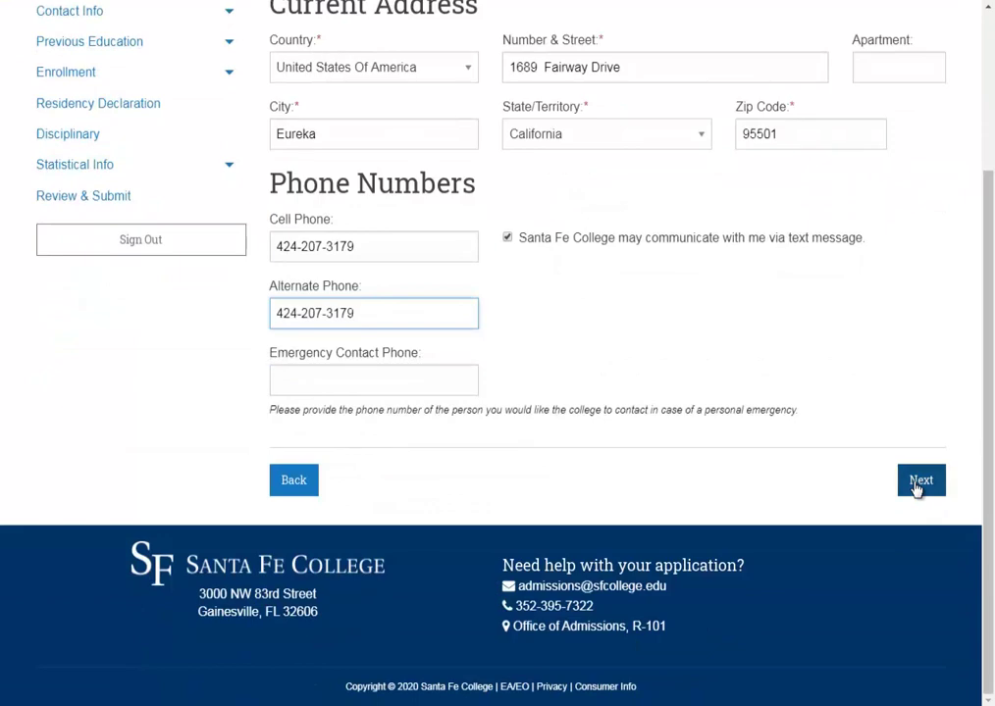
- Submit the current contact, mark Permanent Address same as current, and continue
{"action": "left_click", "coordinate": [919, 480]}
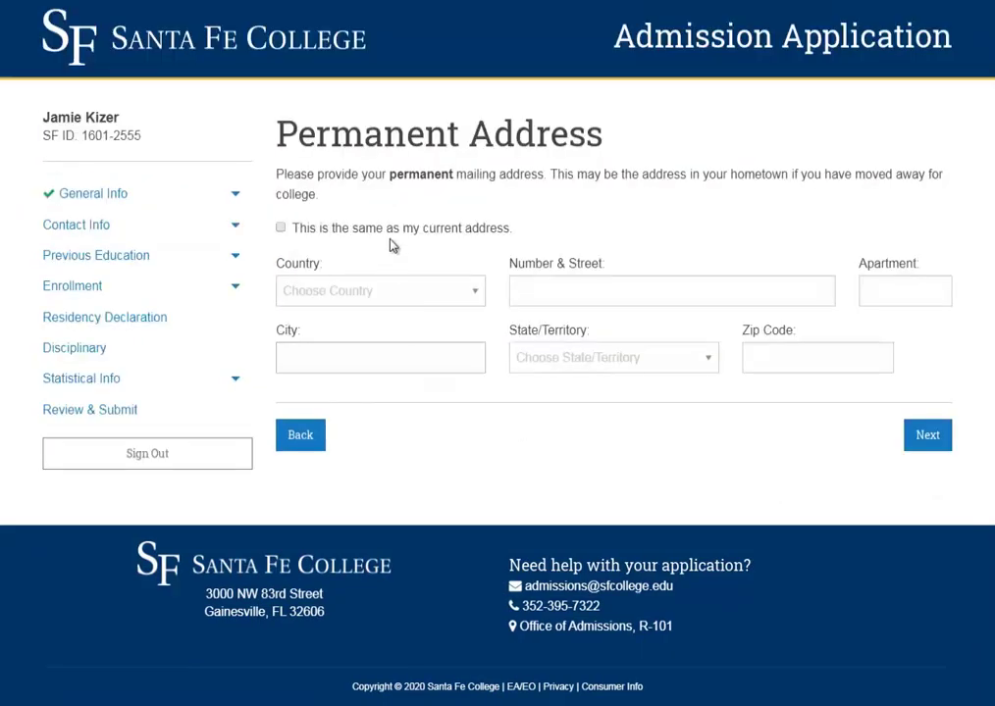
{"action": "left_click", "coordinate": [430, 231]}
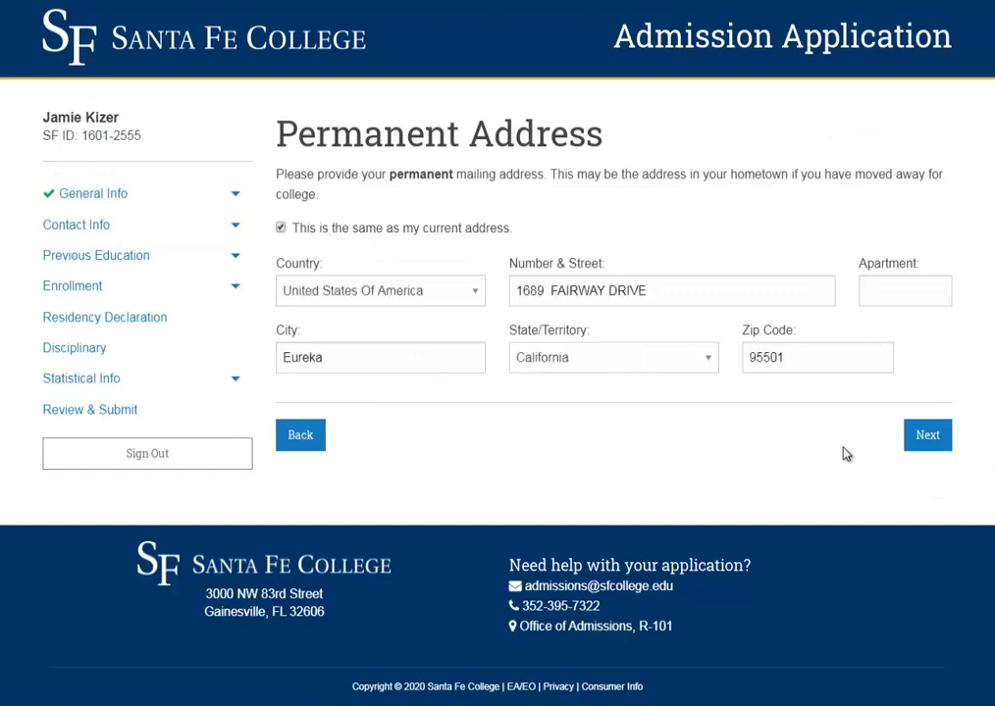
{"action": "left_click", "coordinate": [927, 437]}
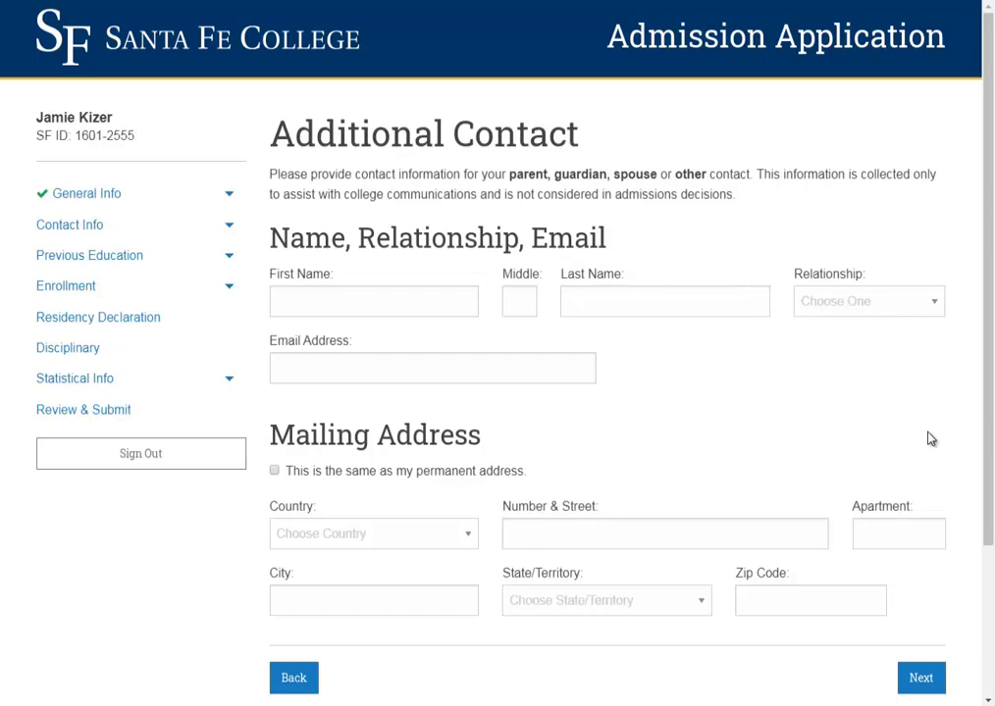
- Tick 'same as my permanent address' for Mailing Address and go on to Last High School Attended
{"action": "left_click_drag", "start_coordinate": [350, 238], "coordinate": [555, 239]}
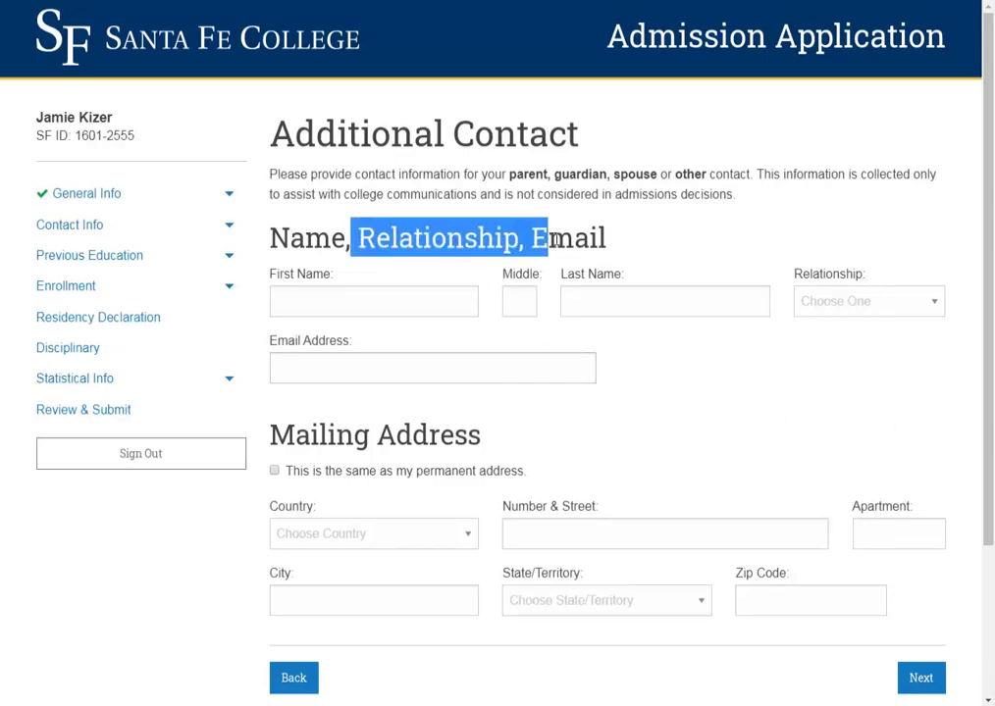
{"action": "left_click", "coordinate": [579, 237]}
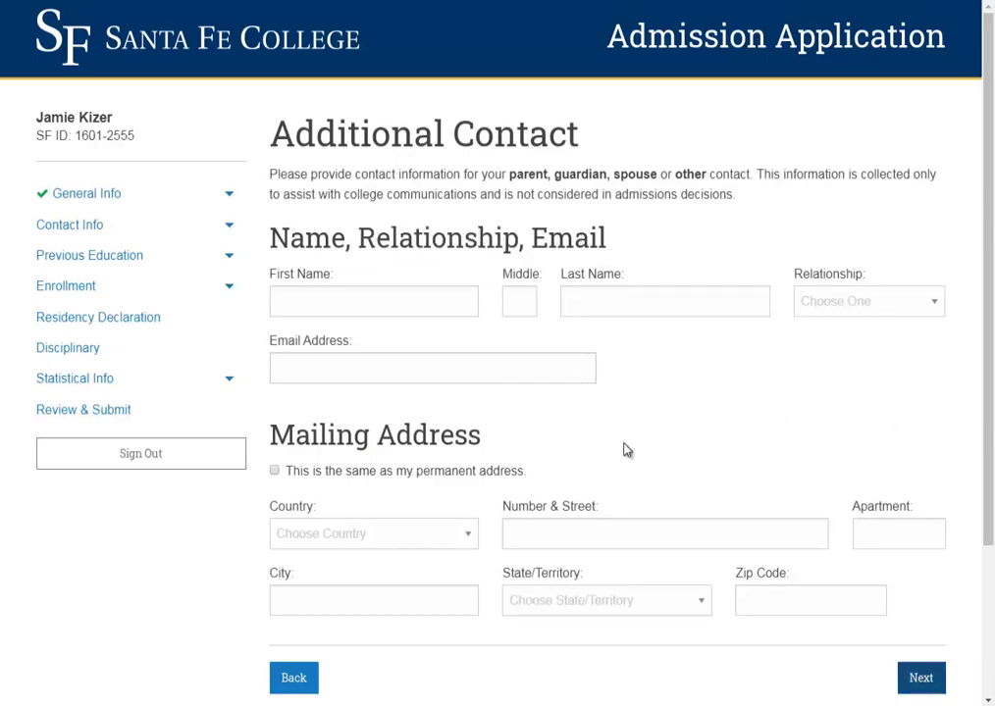
{"action": "scroll", "coordinate": [621, 448], "scroll_direction": "down", "scroll_amount": 2}
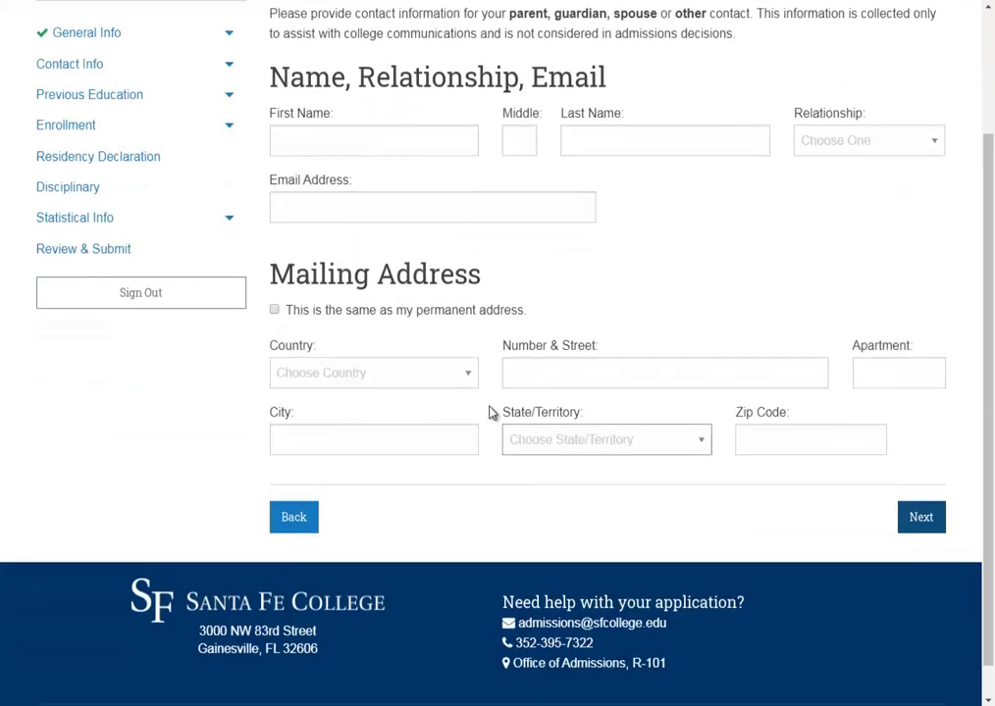
{"action": "left_click", "coordinate": [430, 316]}
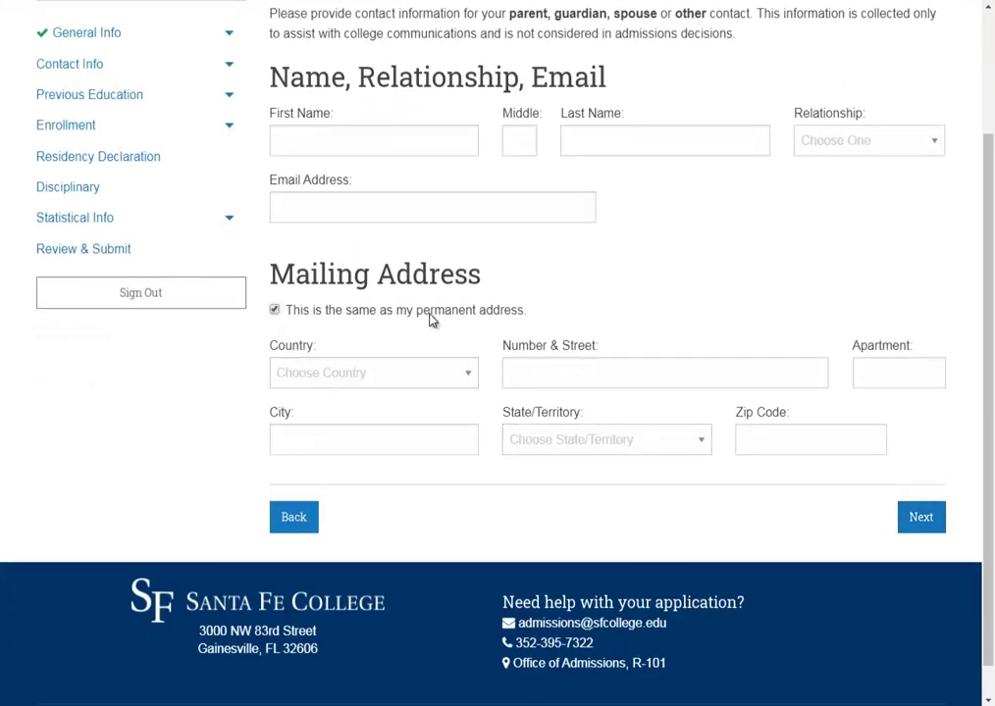
{"action": "left_click", "coordinate": [466, 391]}
{"action": "left_click", "coordinate": [467, 390]}
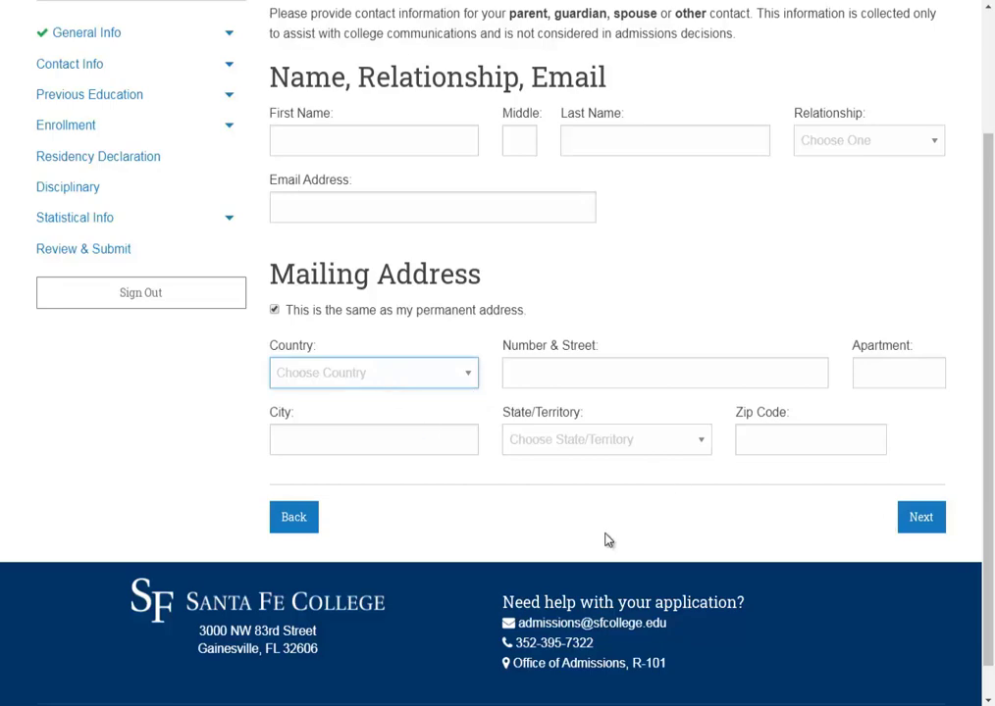
{"action": "left_click", "coordinate": [917, 515]}
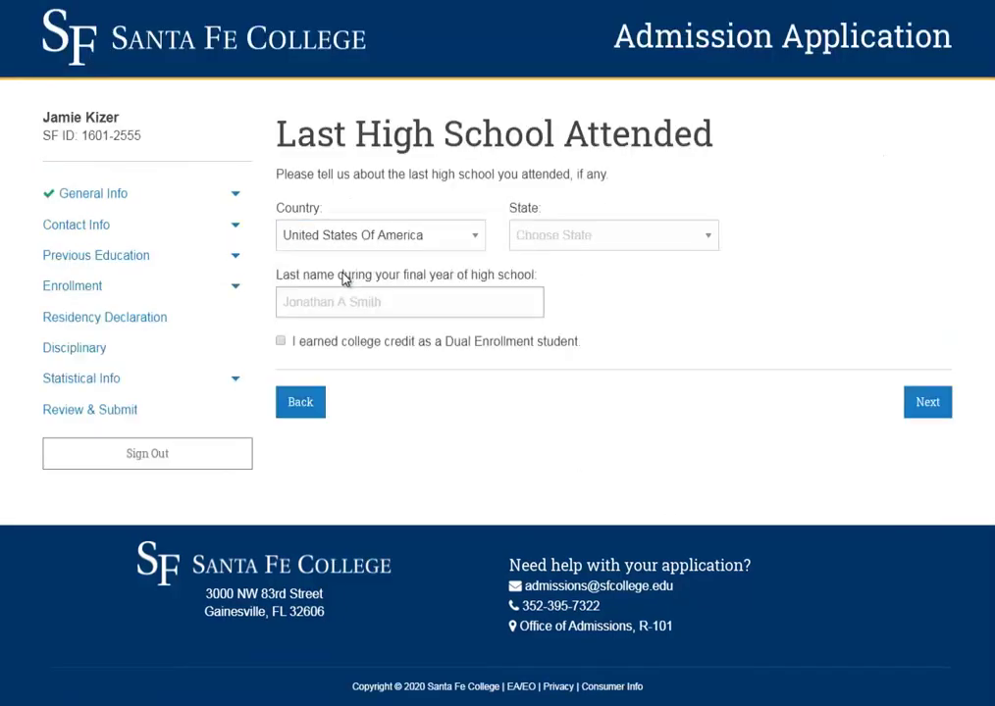
- Keep United States Of America as the last high school's country
{"action": "left_click", "coordinate": [541, 245]}
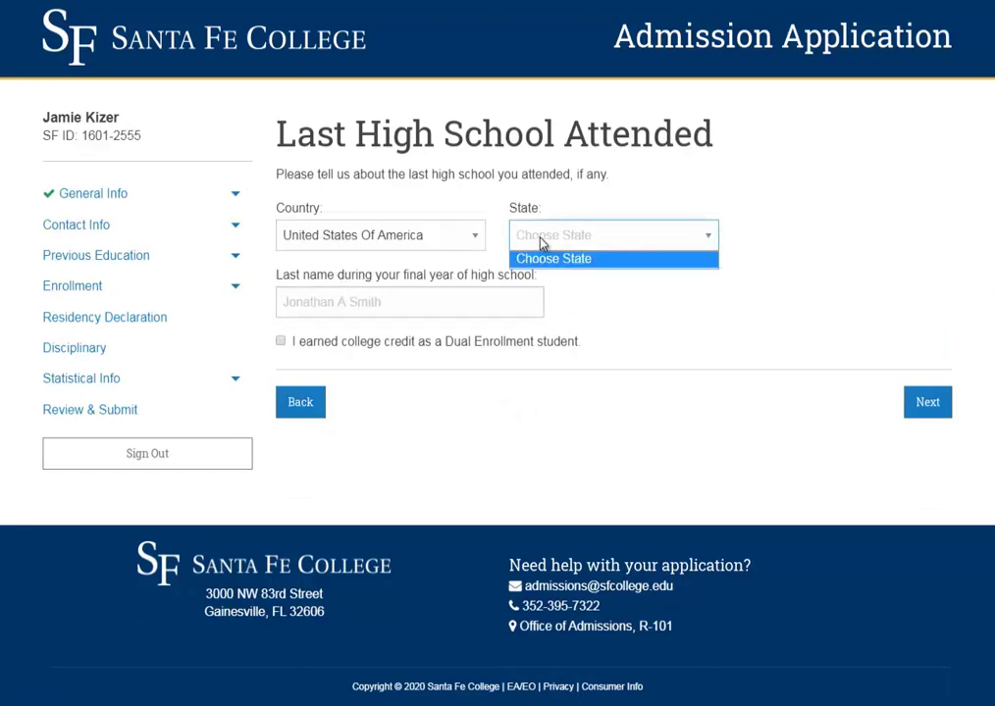
{"action": "left_click", "coordinate": [435, 238]}
{"action": "left_click", "coordinate": [442, 276]}
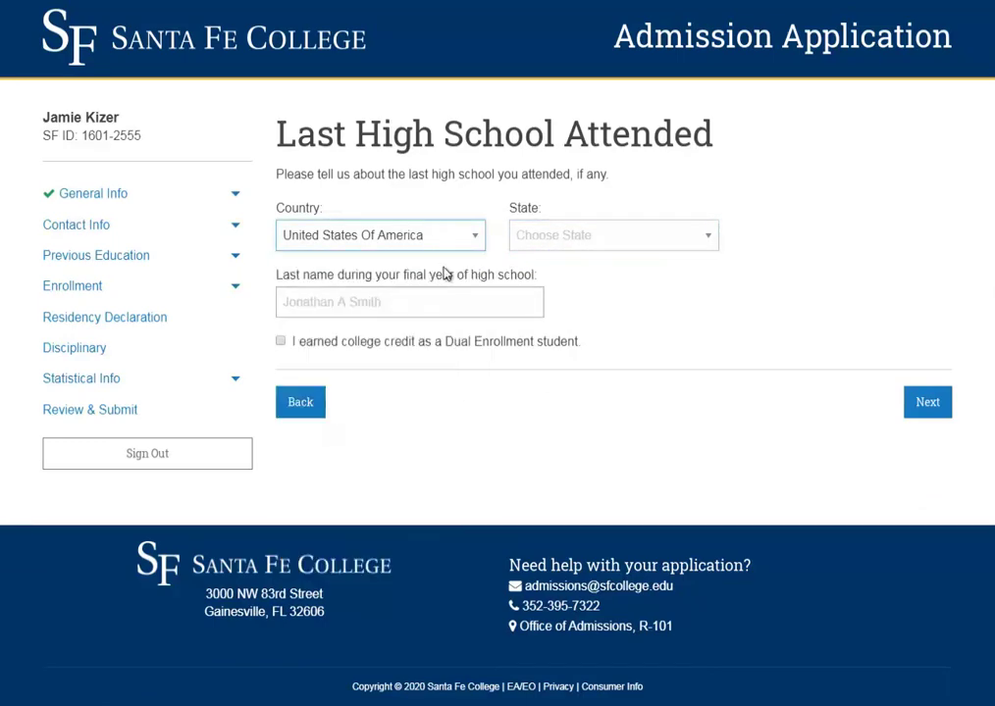
{"action": "left_click", "coordinate": [544, 245]}
- Copy the generated full name from the generator page into the high school last-name field
{"action": "left_click", "coordinate": [534, 305]}
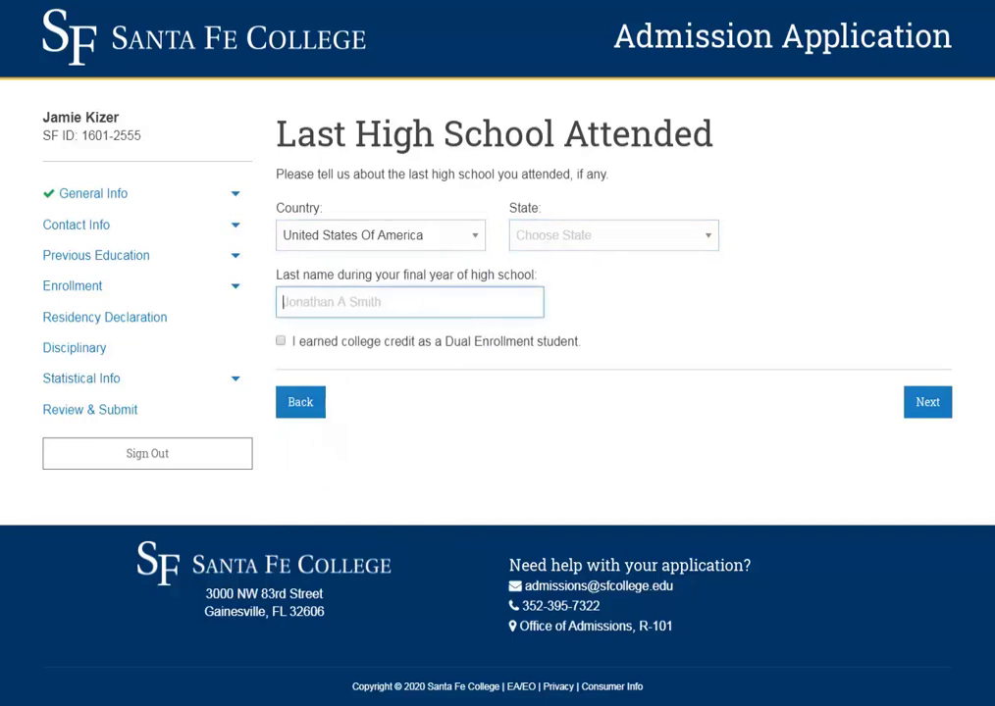
{"action": "key", "text": "alt+Tab"}
{"action": "left_click", "coordinate": [633, 235]}
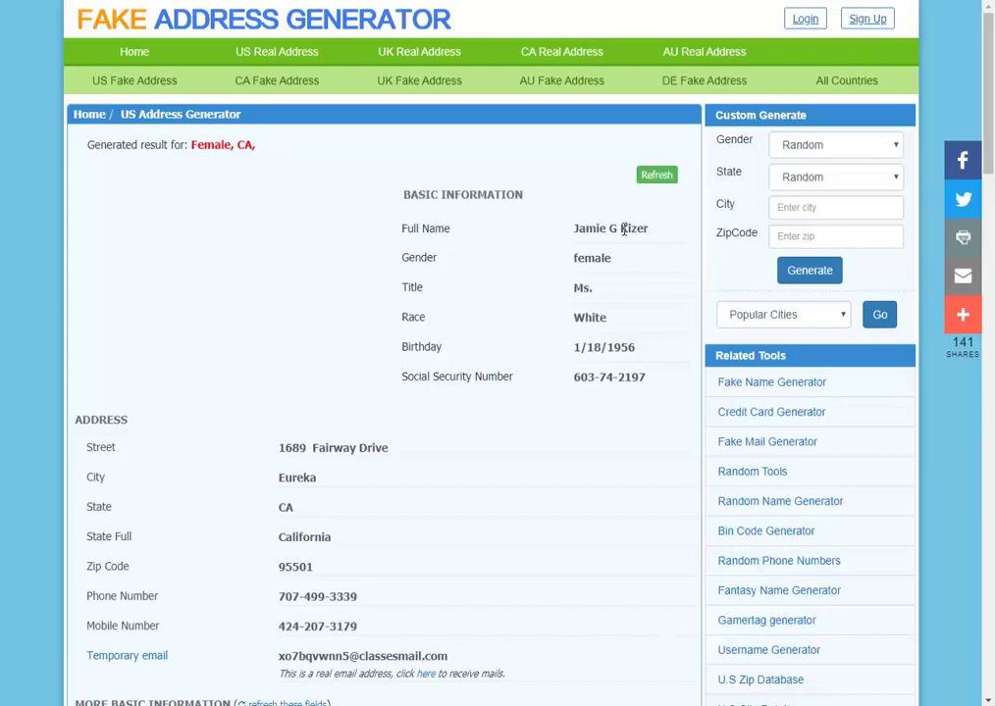
{"action": "triple_click", "coordinate": [623, 229]}
{"action": "key", "text": "ctrl+c"}
{"action": "key", "text": "alt+Tab"}
{"action": "key", "text": "ctrl+v"}
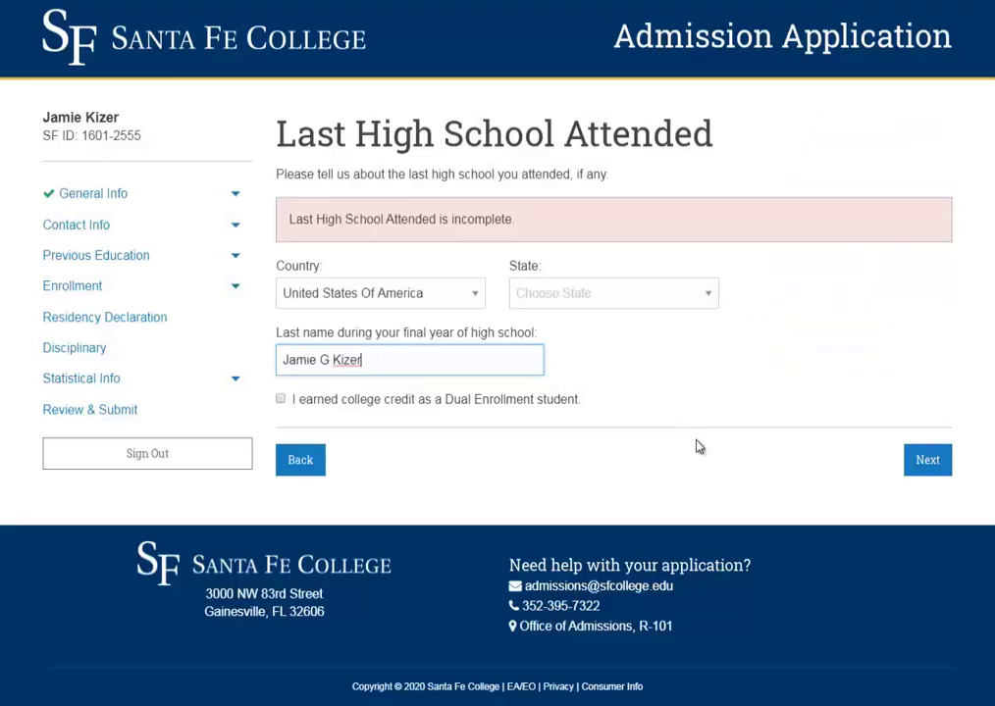
- Set the high school's state to California and submit the high school details
{"action": "left_click", "coordinate": [923, 464]}
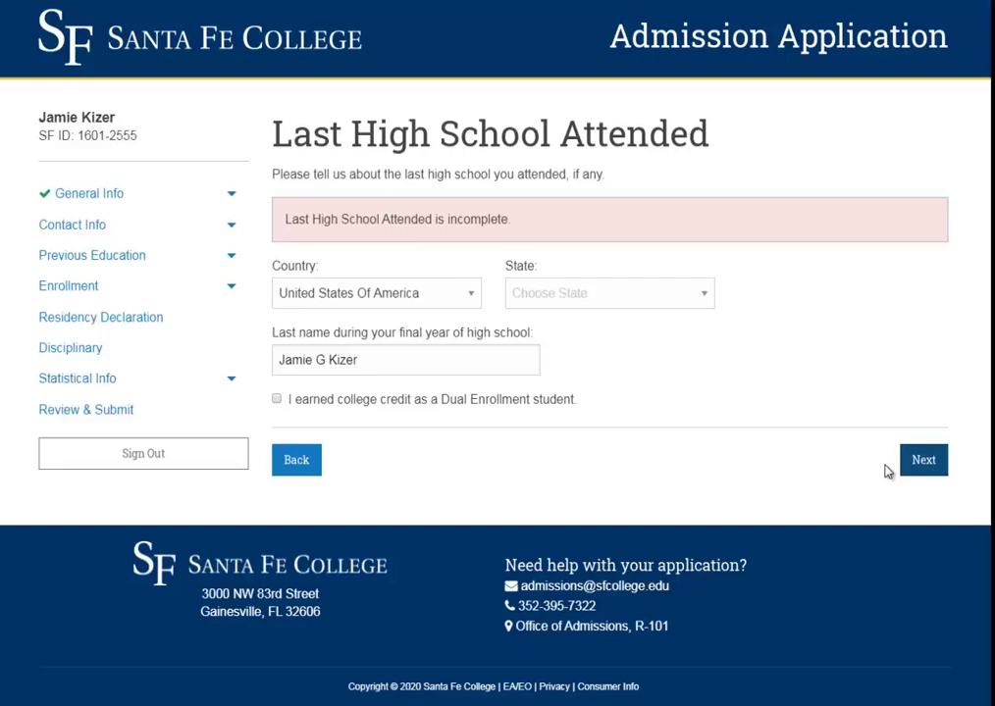
{"action": "left_click", "coordinate": [675, 297]}
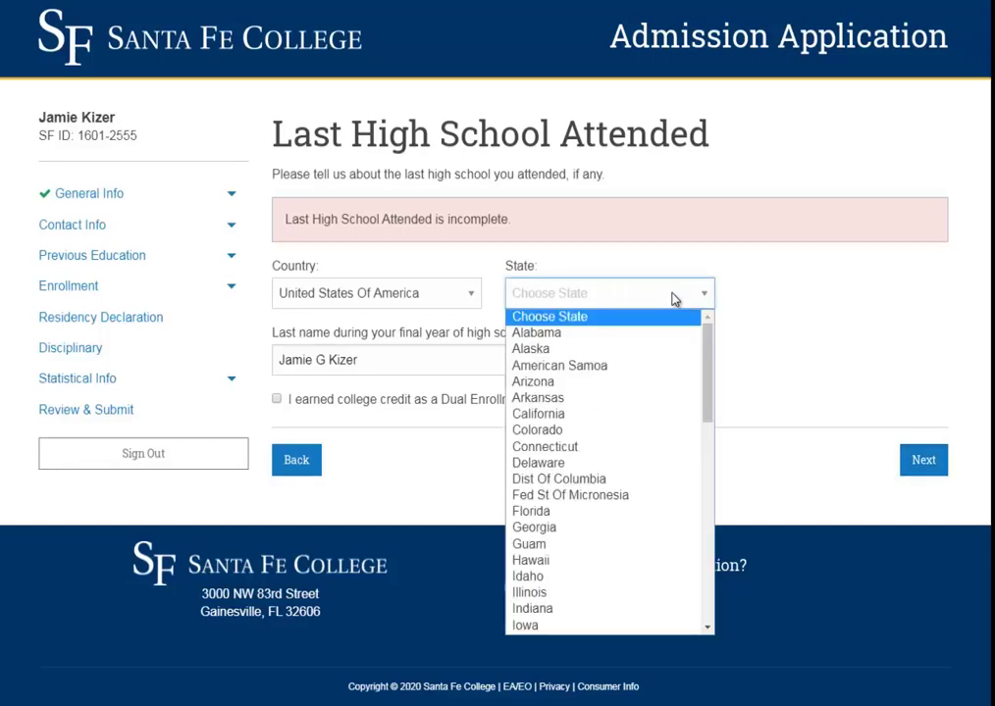
{"action": "left_click", "coordinate": [564, 415]}
{"action": "left_click", "coordinate": [922, 459]}
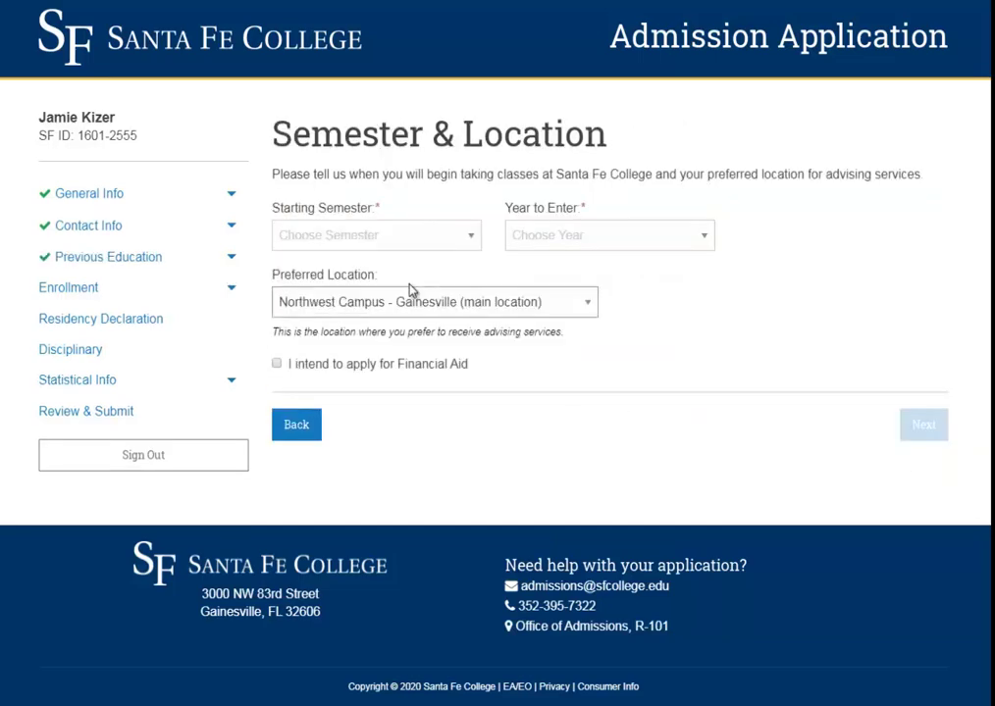
- Choose Fall 2020 as the starting term and SF Online as the preferred location
{"action": "left_click", "coordinate": [390, 245]}
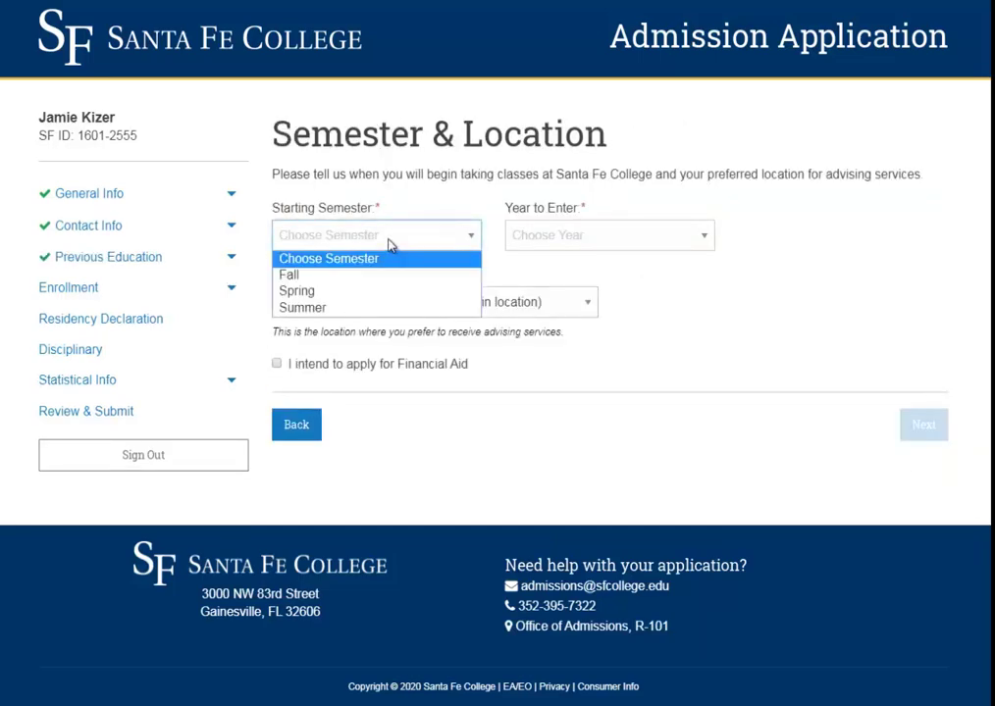
{"action": "left_click", "coordinate": [351, 275]}
{"action": "left_click", "coordinate": [588, 236]}
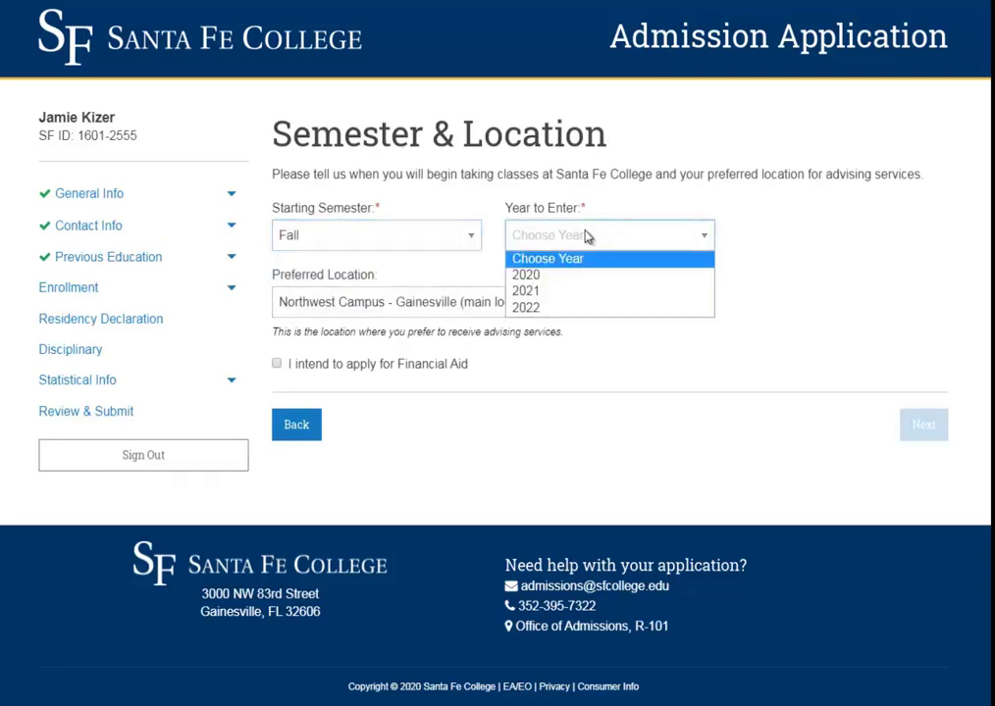
{"action": "left_click", "coordinate": [572, 275]}
{"action": "left_click", "coordinate": [508, 302]}
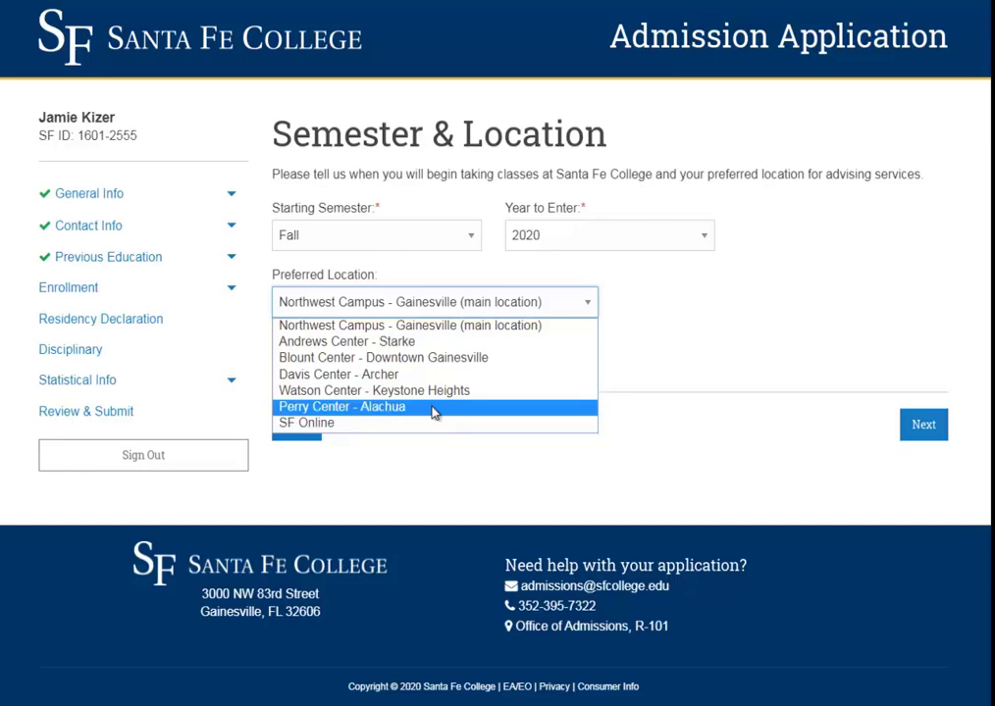
{"action": "left_click", "coordinate": [368, 423]}
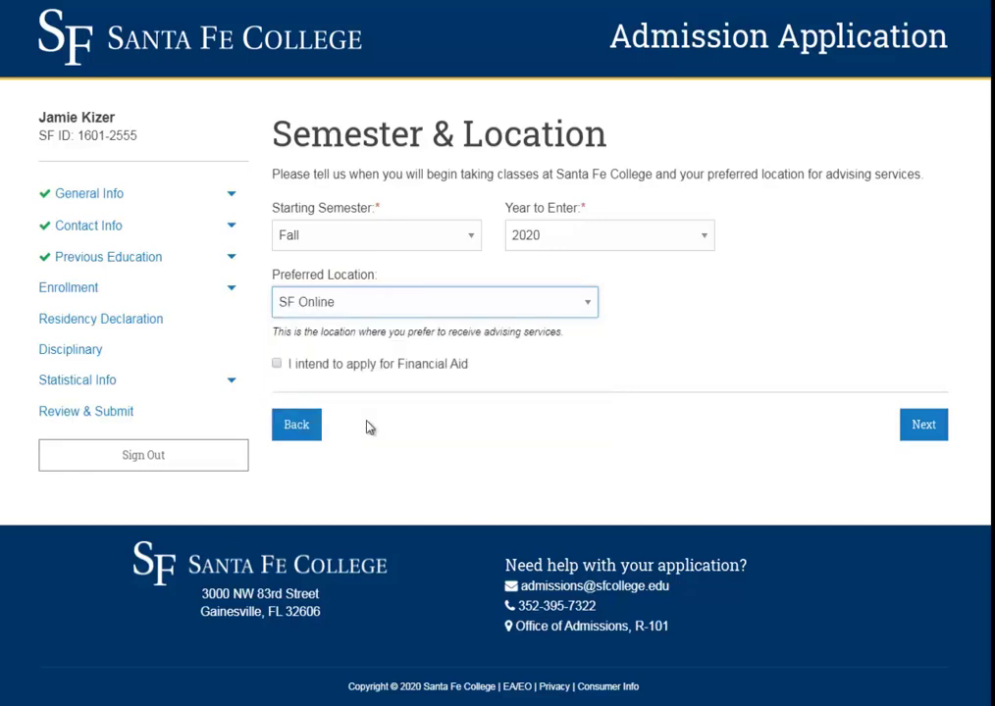
- Select Adult Basic Education as the degree type on Degree Selection
{"action": "left_click", "coordinate": [922, 425]}
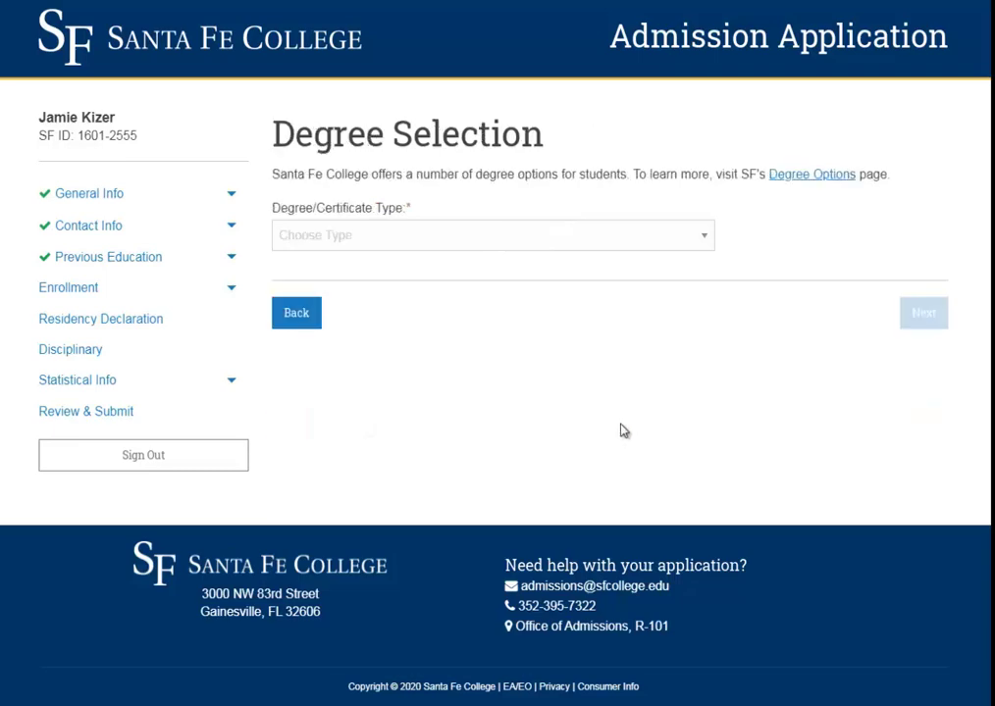
{"action": "left_click", "coordinate": [393, 235]}
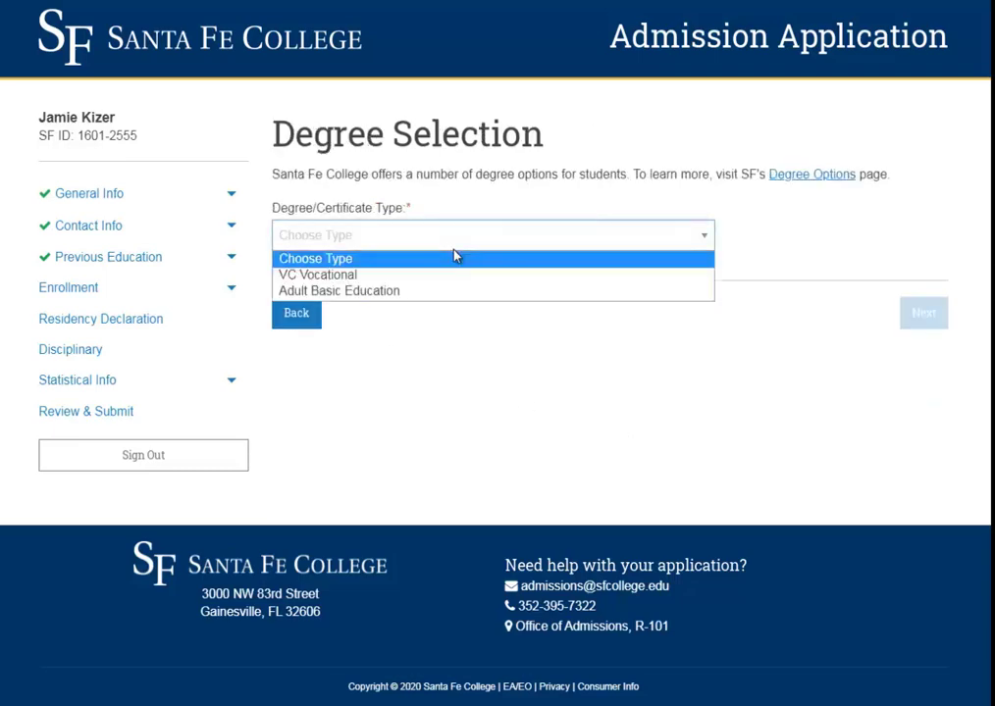
{"action": "left_click", "coordinate": [419, 291]}
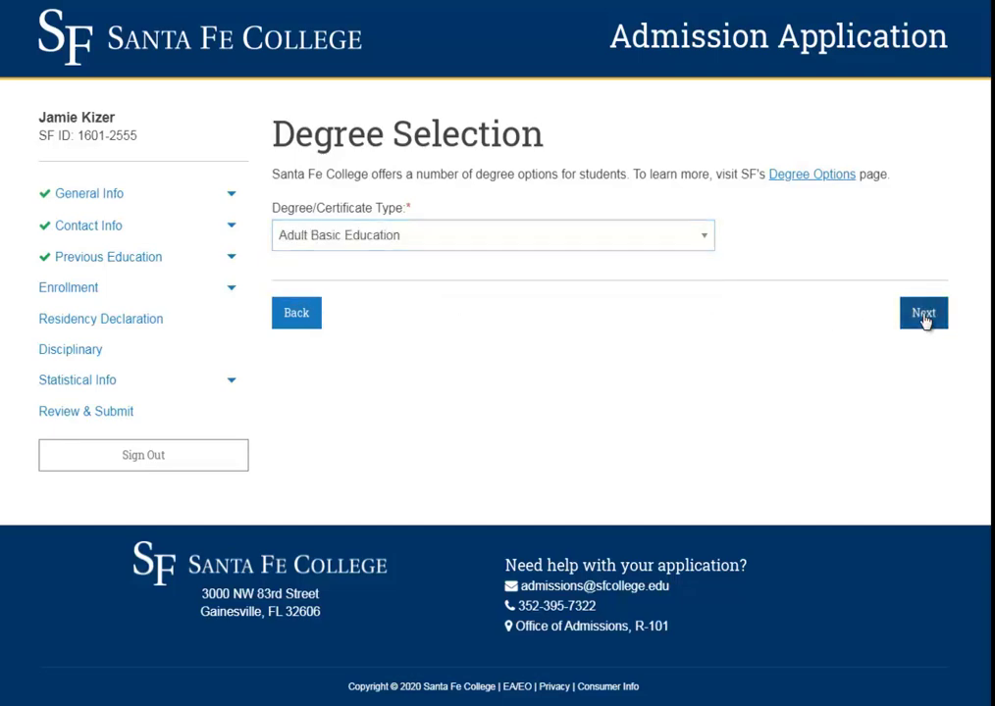
{"action": "left_click", "coordinate": [922, 313]}
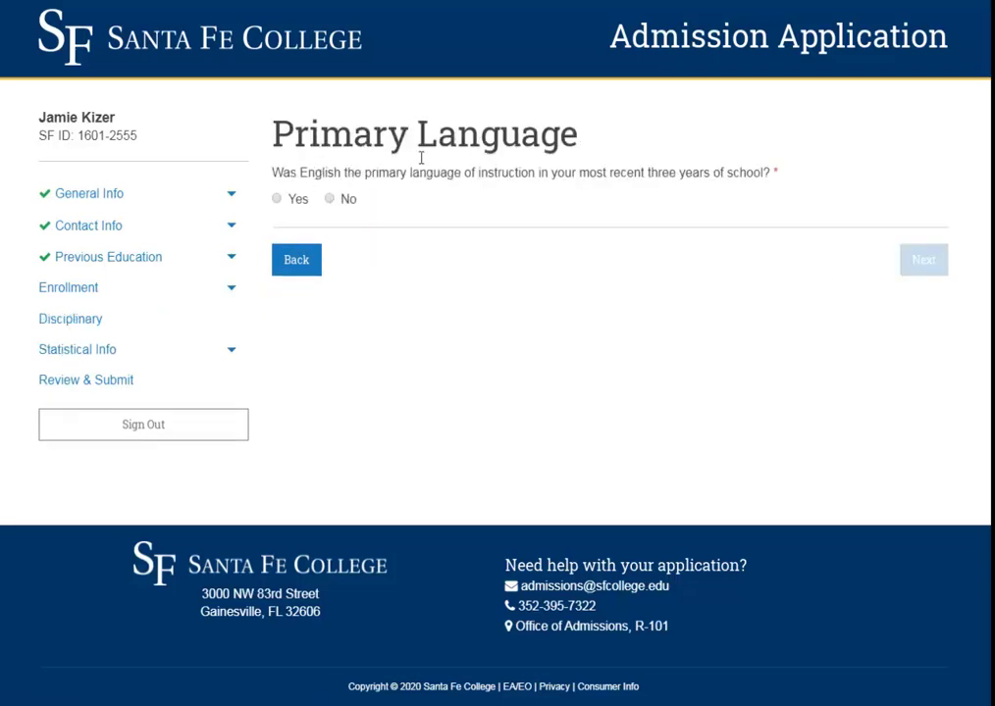
- Answer Yes to the English instruction question on the Primary Language page
{"action": "left_click_drag", "start_coordinate": [461, 172], "coordinate": [299, 172]}
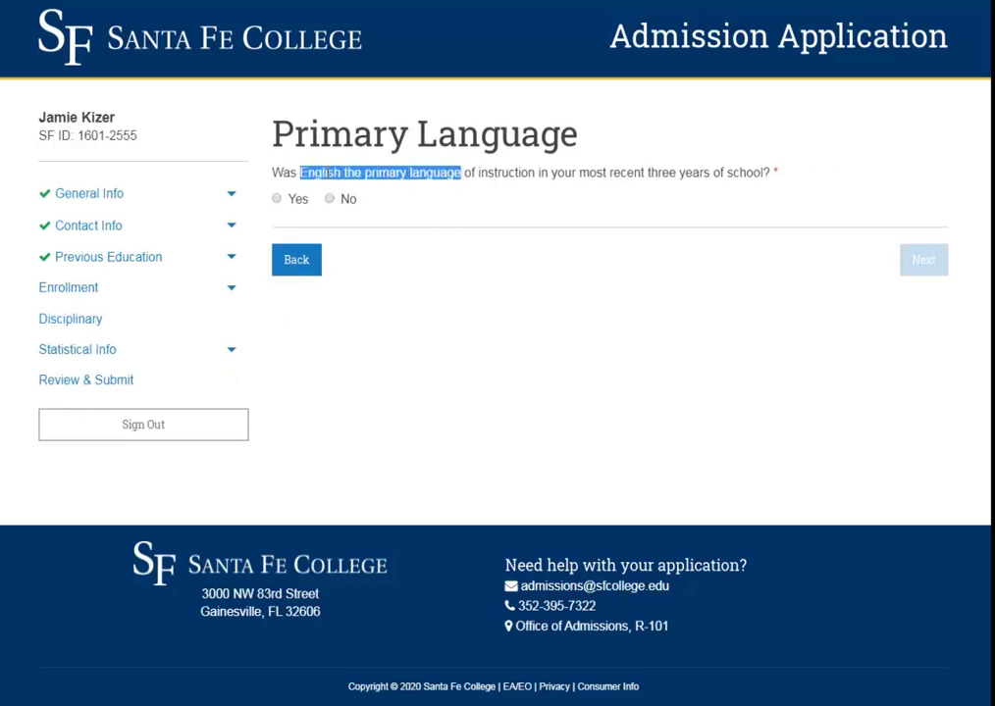
{"action": "left_click", "coordinate": [329, 199]}
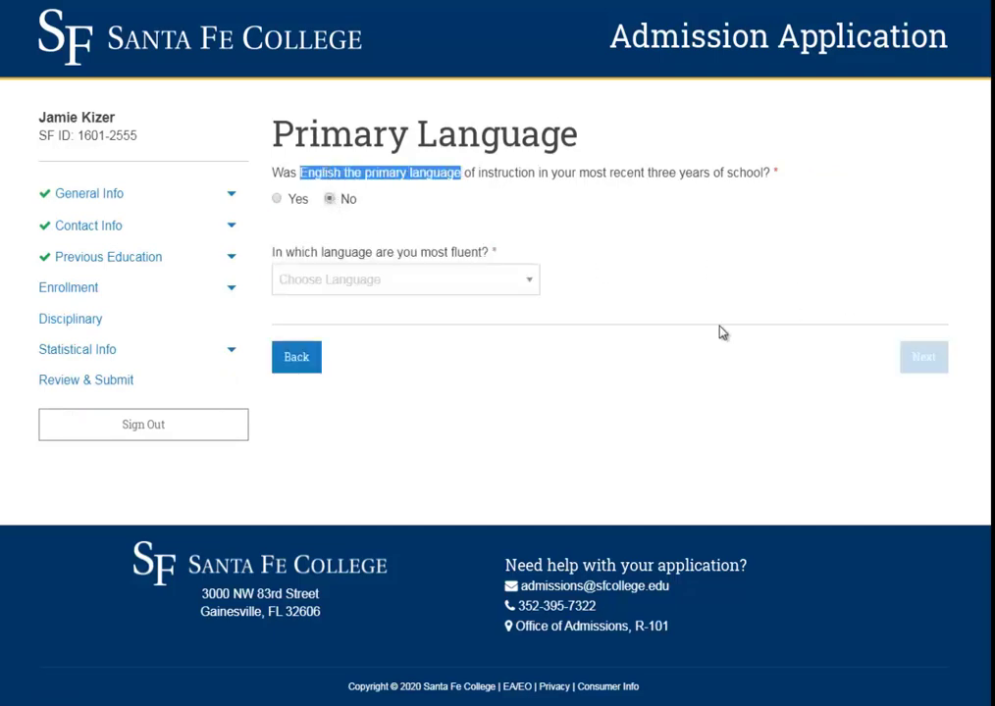
{"action": "left_click", "coordinate": [404, 279]}
{"action": "left_click", "coordinate": [333, 215]}
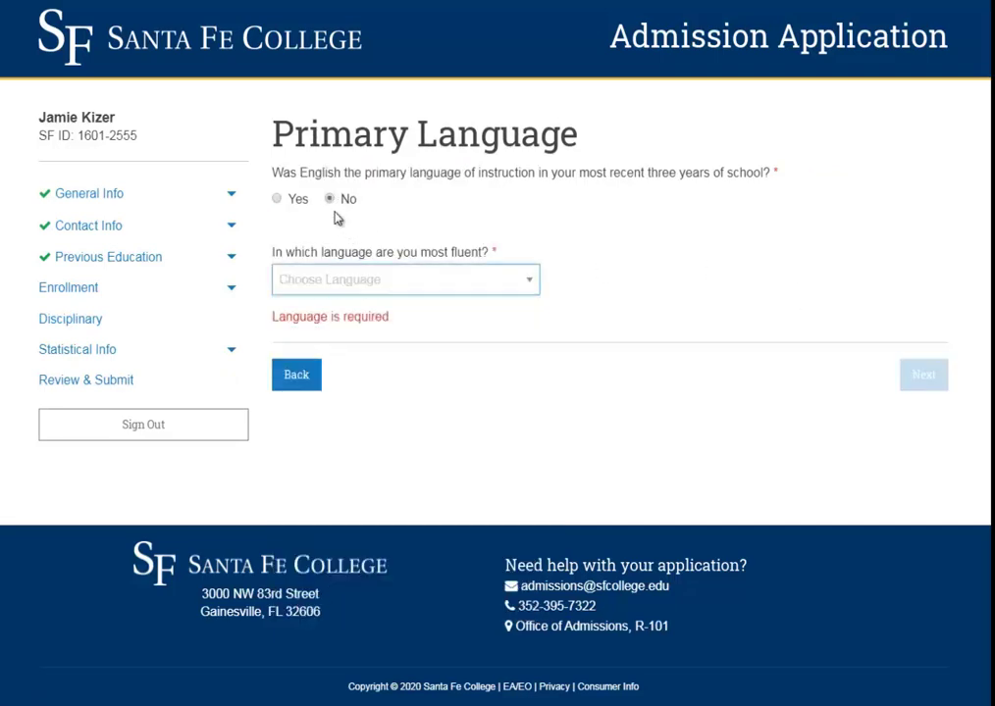
{"action": "left_click", "coordinate": [293, 200]}
{"action": "left_click", "coordinate": [928, 267]}
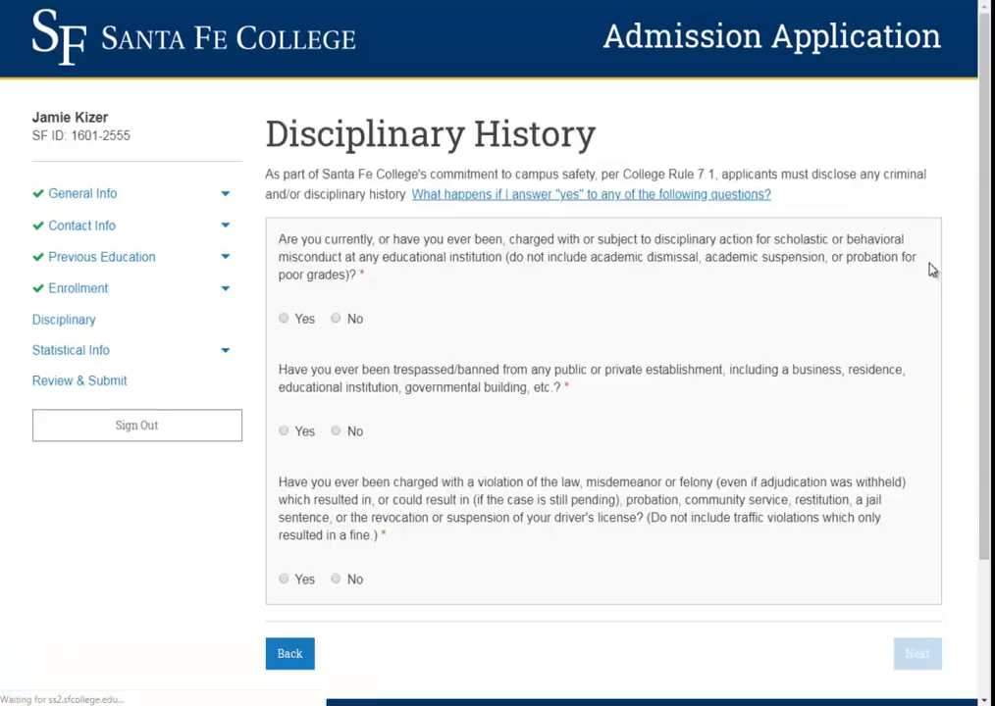
- Answer No to the misconduct, trespass and law violation questions and continue
{"action": "left_click", "coordinate": [335, 319]}
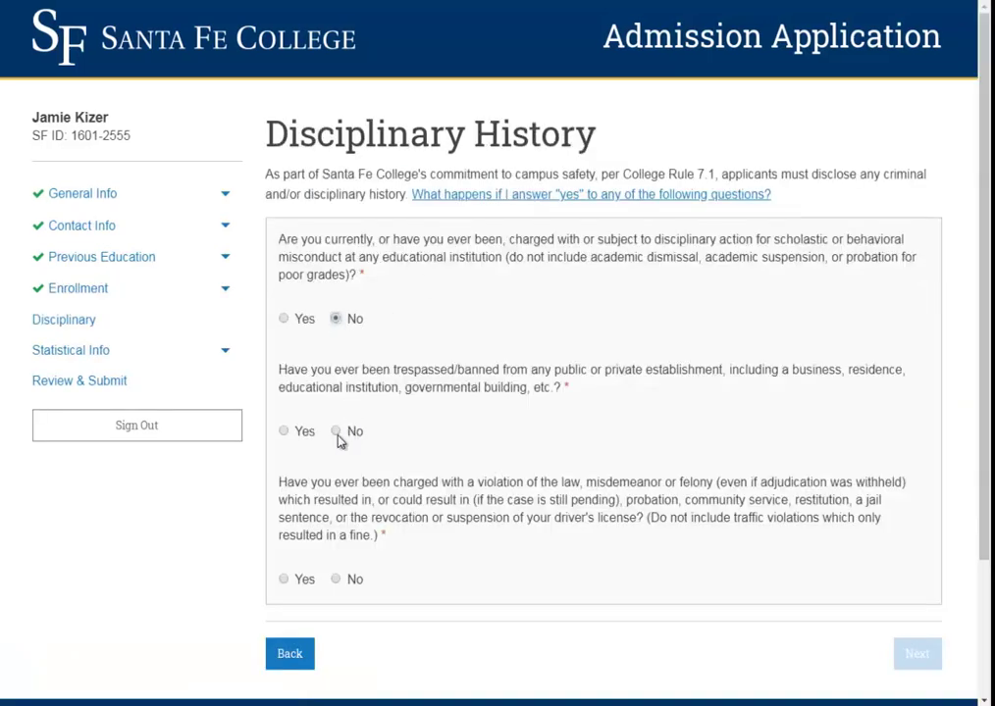
{"action": "left_click", "coordinate": [335, 431]}
{"action": "left_click", "coordinate": [335, 580]}
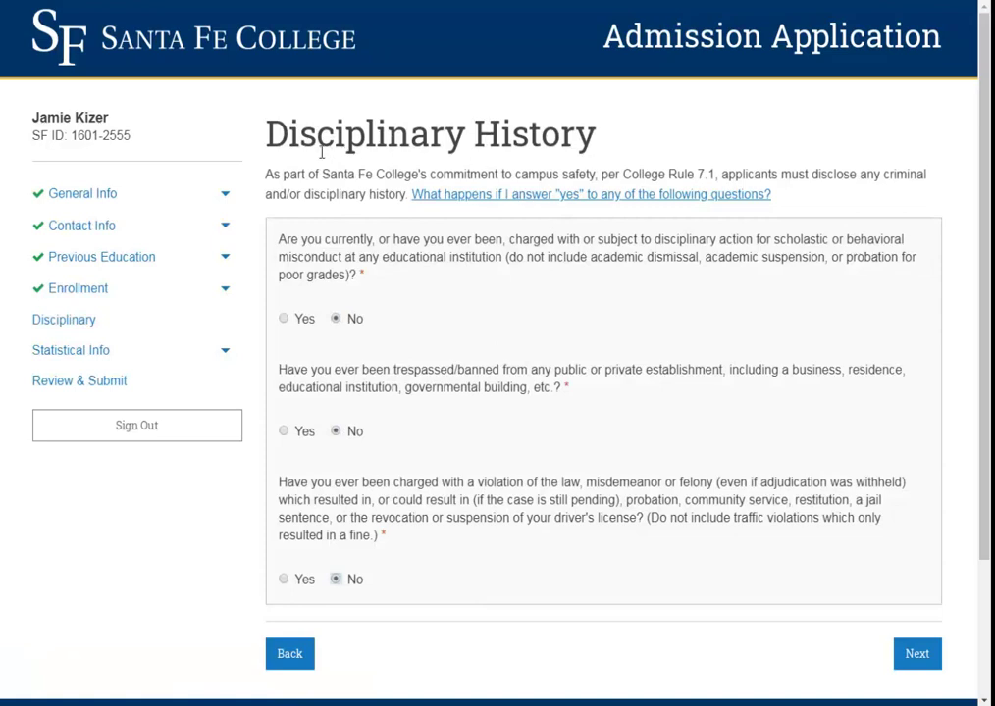
{"action": "left_click_drag", "start_coordinate": [318, 133], "coordinate": [465, 134]}
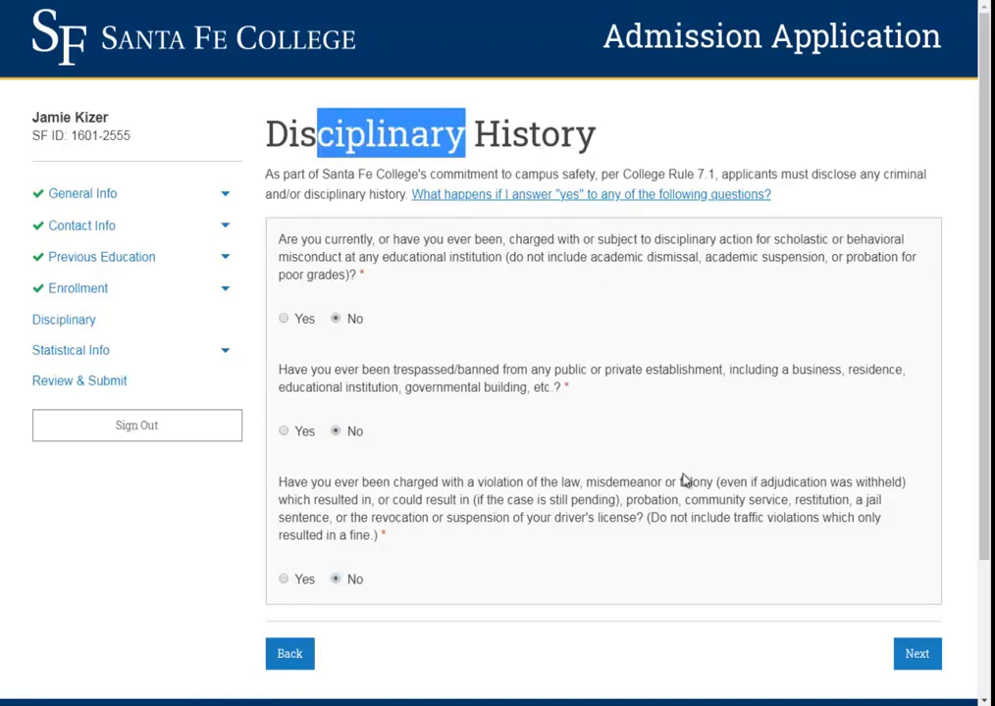
{"action": "left_click", "coordinate": [911, 659]}
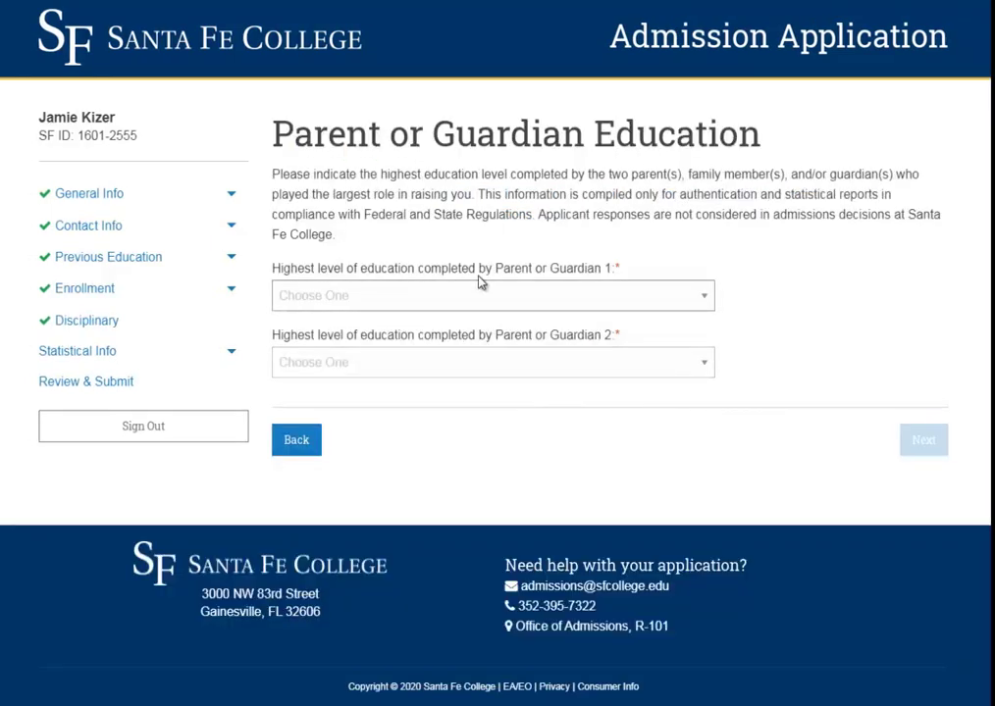
- Set Parent 1 to Less than High School, no diploma, and Parent 2 to No second parent
{"action": "left_click", "coordinate": [427, 297]}
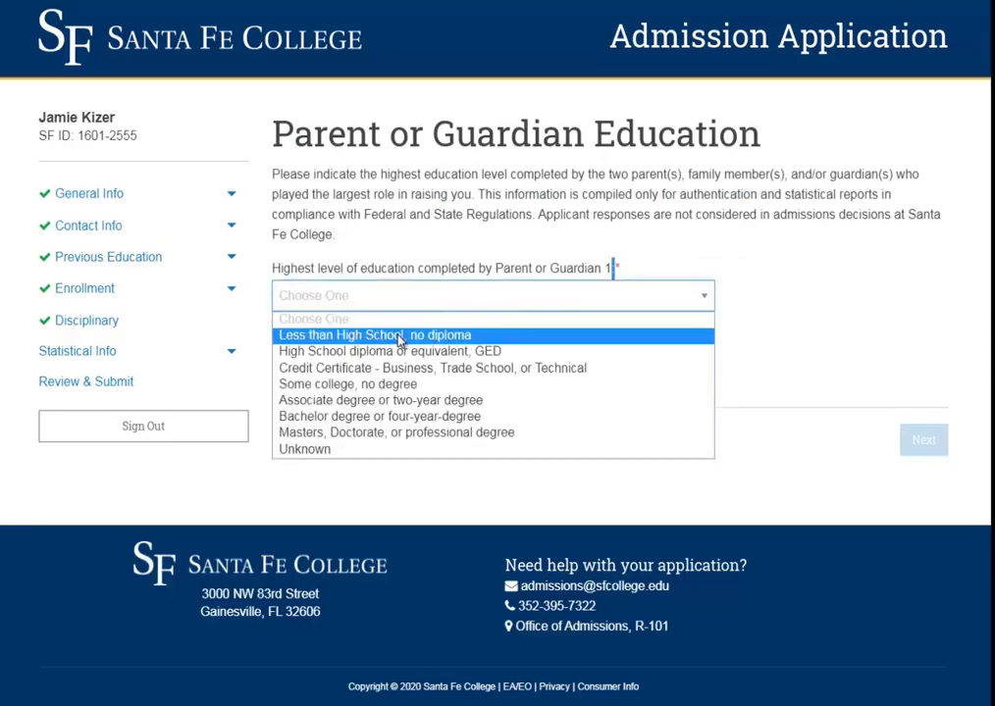
{"action": "left_click", "coordinate": [399, 338]}
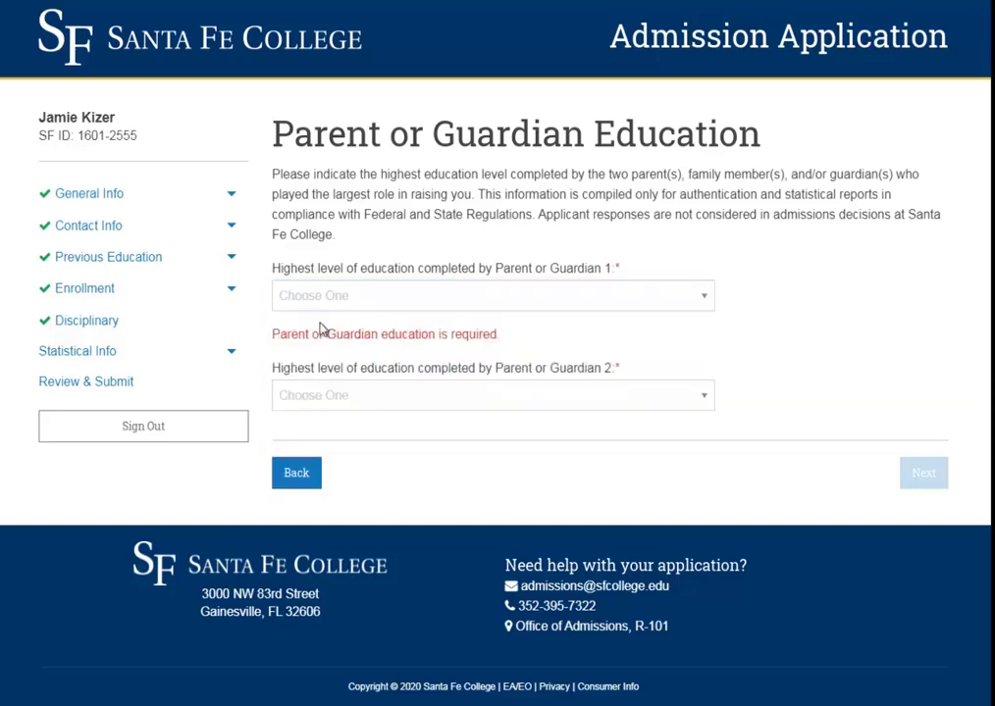
{"action": "left_click", "coordinate": [340, 296]}
{"action": "left_click", "coordinate": [357, 337]}
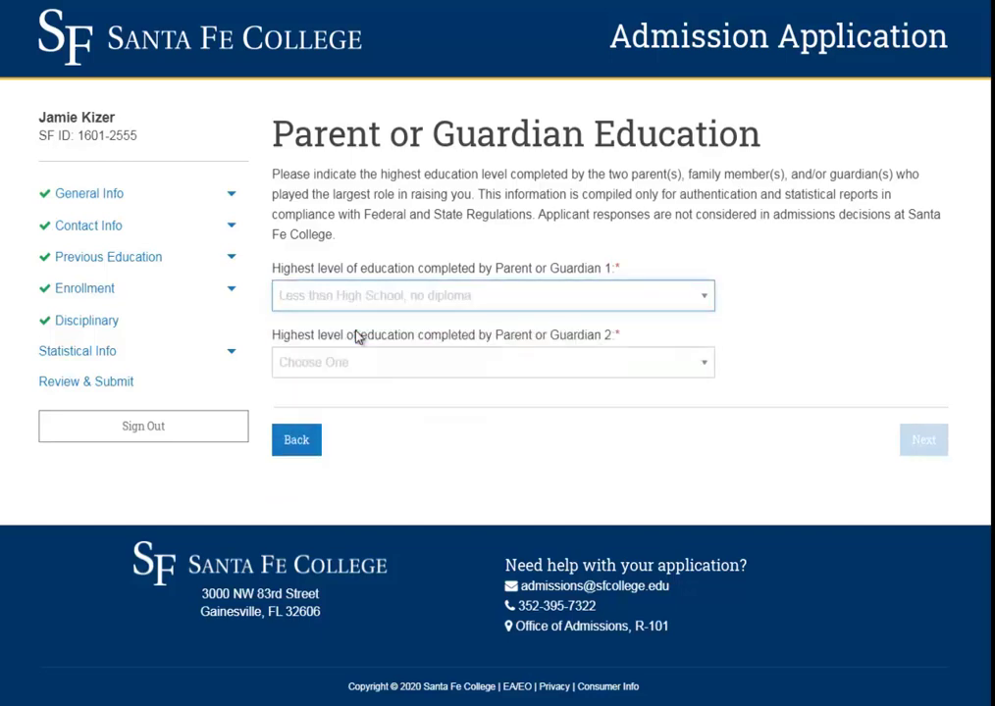
{"action": "left_click", "coordinate": [364, 370]}
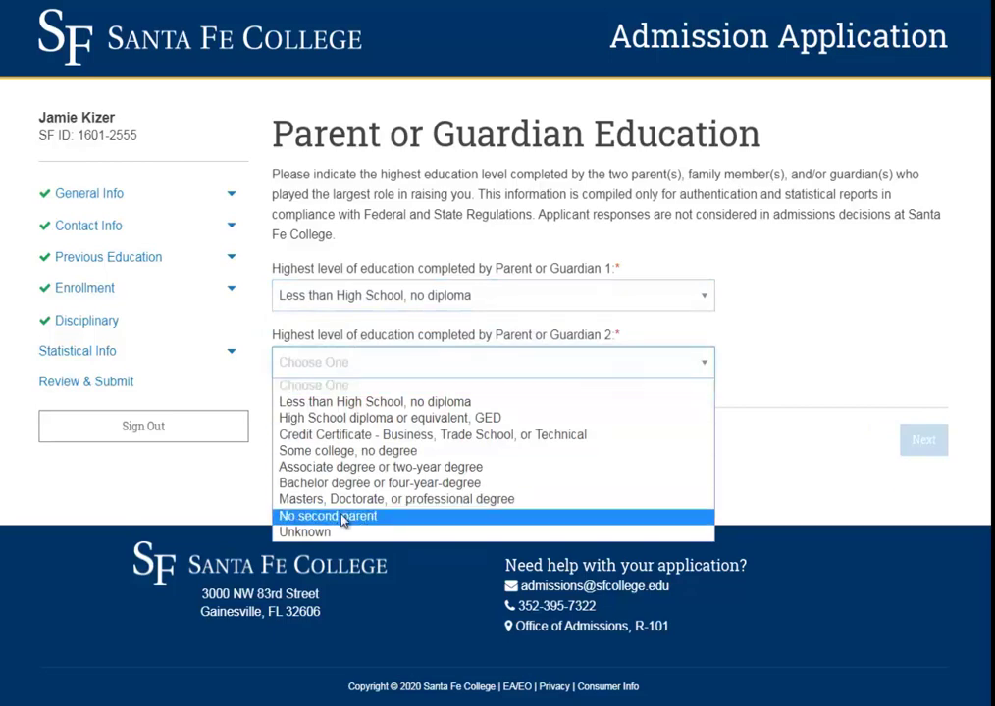
{"action": "left_click", "coordinate": [444, 517]}
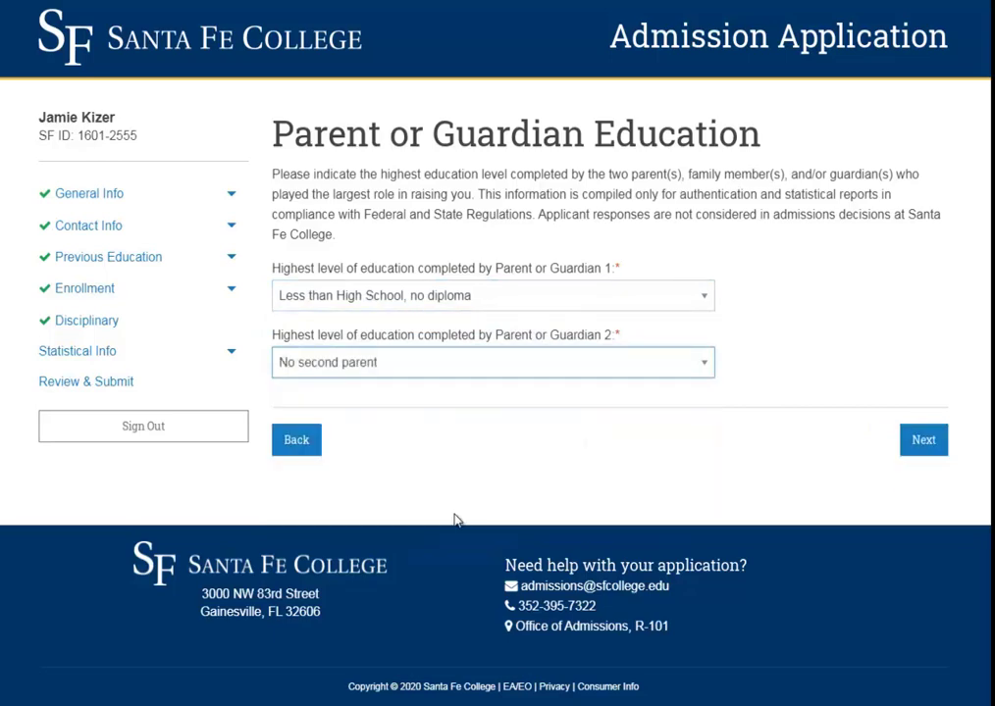
{"action": "left_click", "coordinate": [922, 442]}
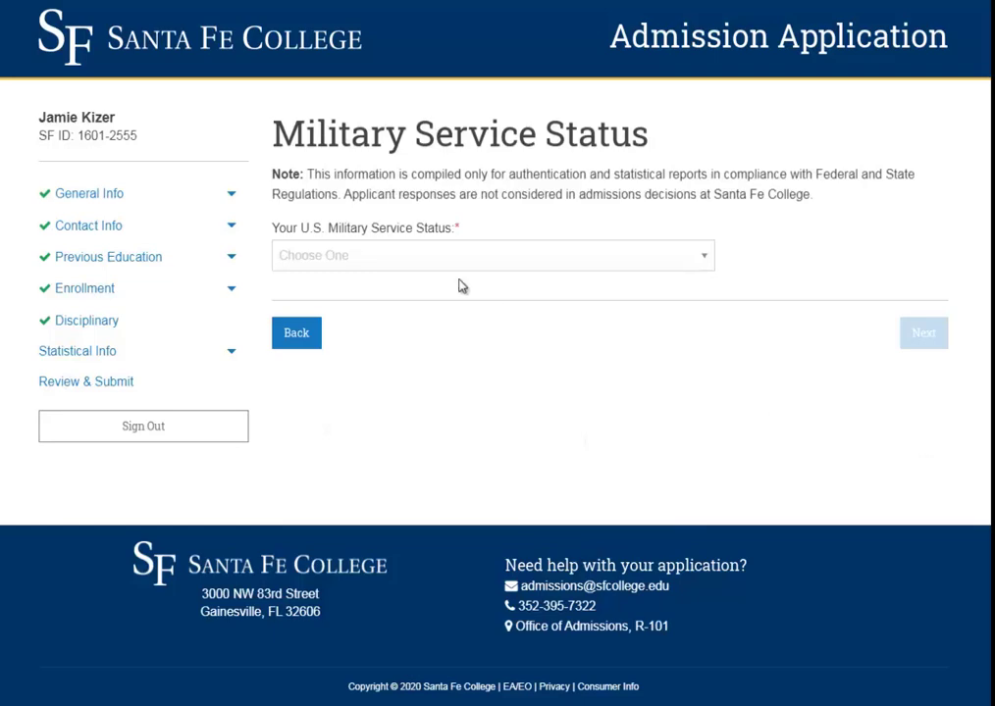
- Choose No Military History as the military service status and continue
{"action": "left_click", "coordinate": [456, 257]}
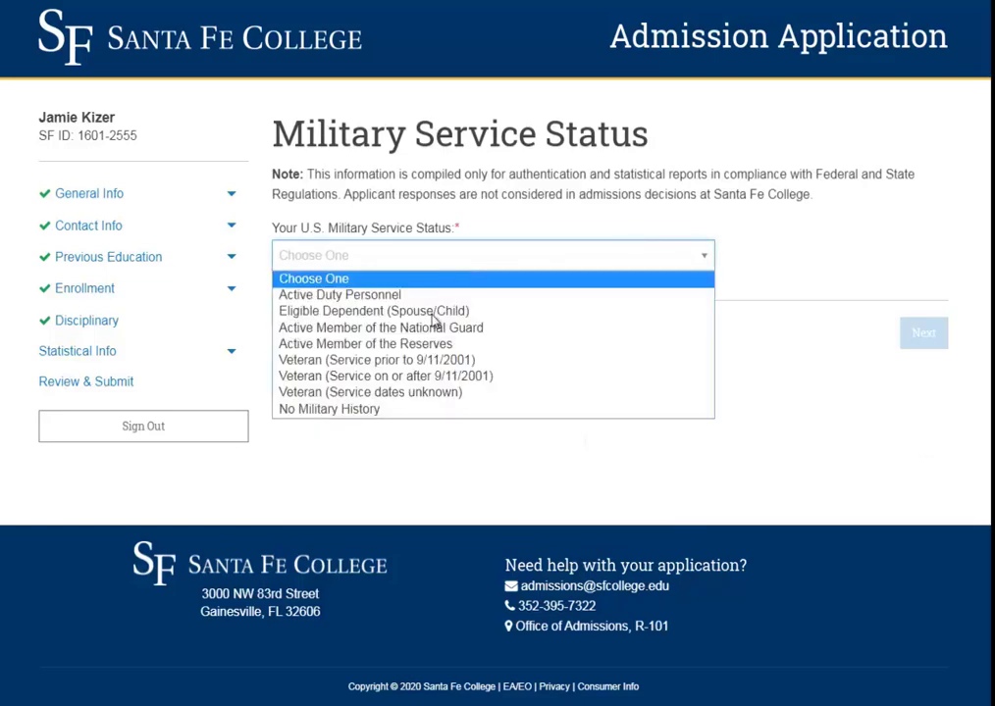
{"action": "left_click", "coordinate": [412, 408]}
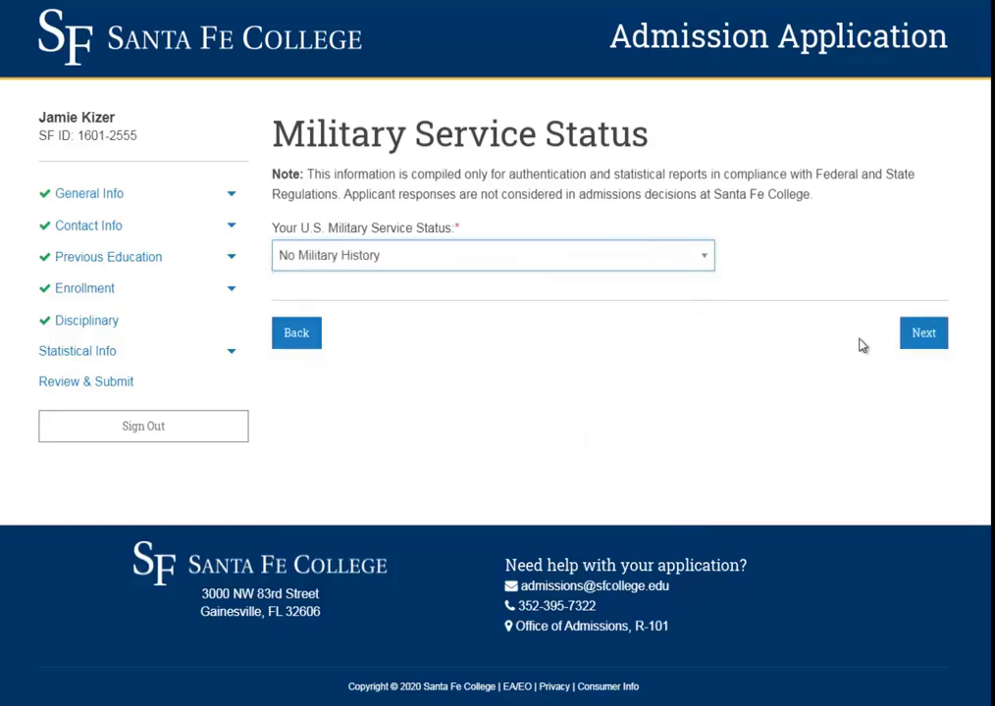
{"action": "left_click", "coordinate": [922, 335]}
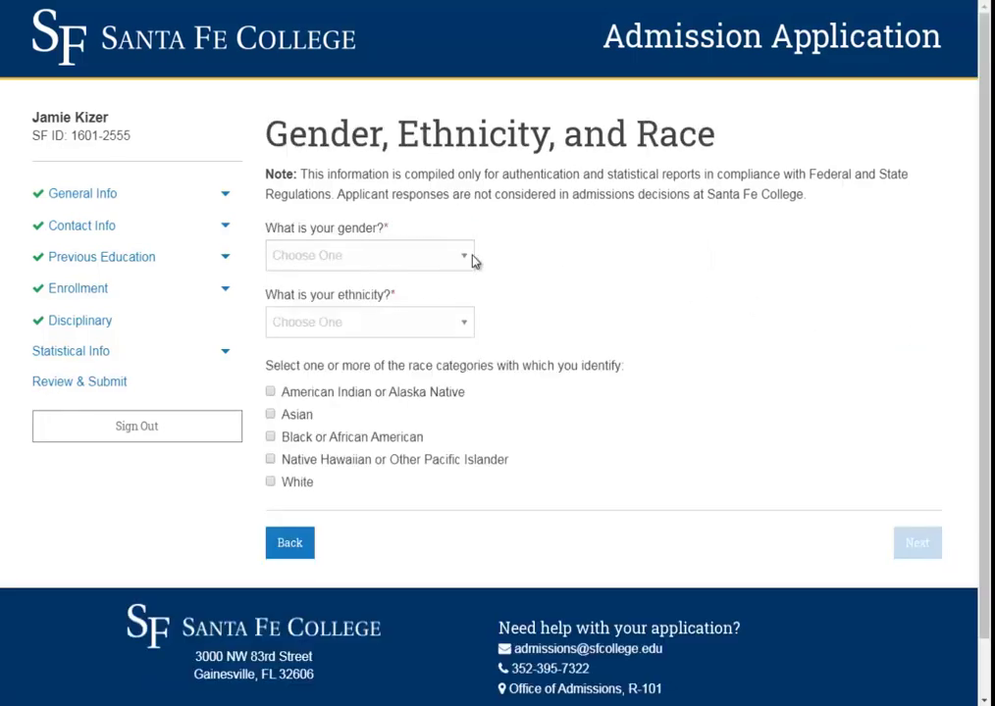
- Choose Female as the gender
{"action": "left_click", "coordinate": [374, 257]}
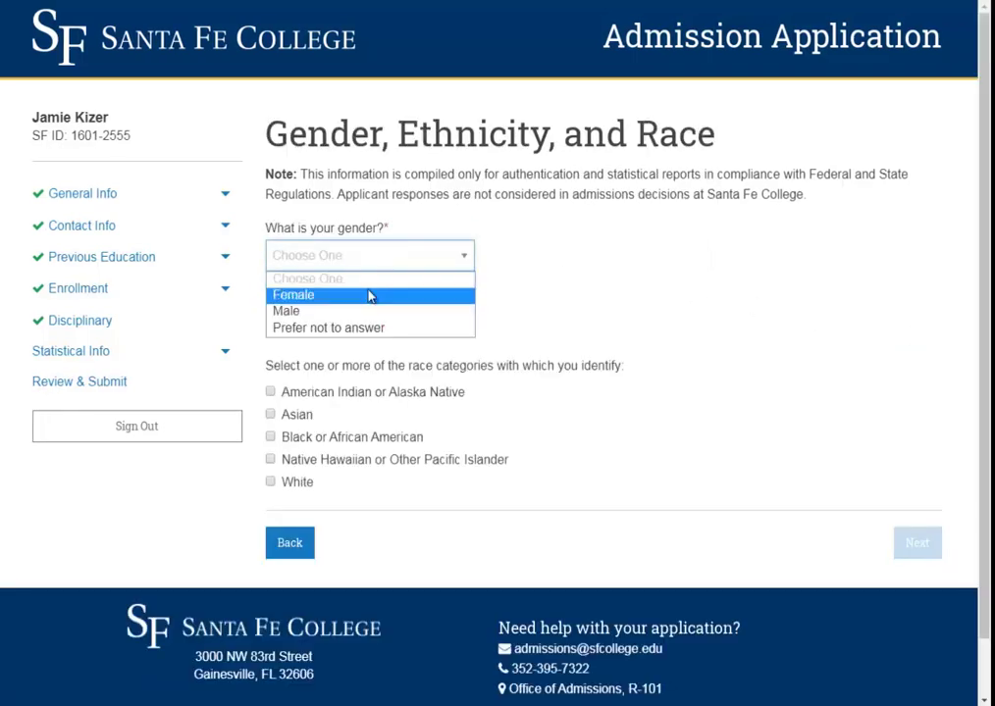
{"action": "left_click", "coordinate": [369, 294]}
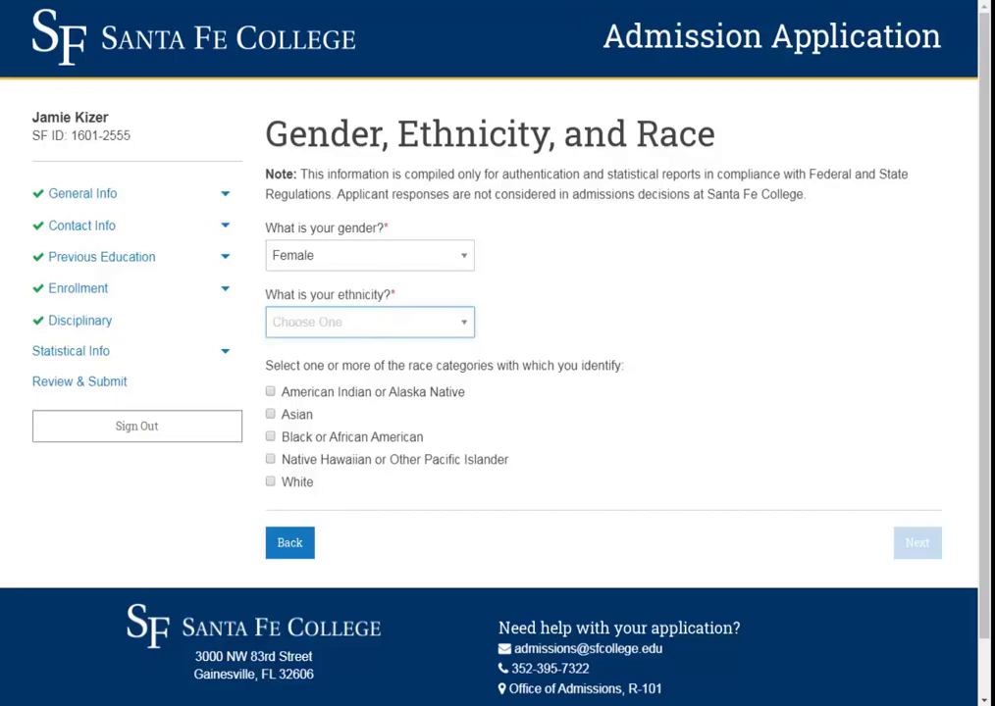
{"action": "key", "text": "alt+Tab"}
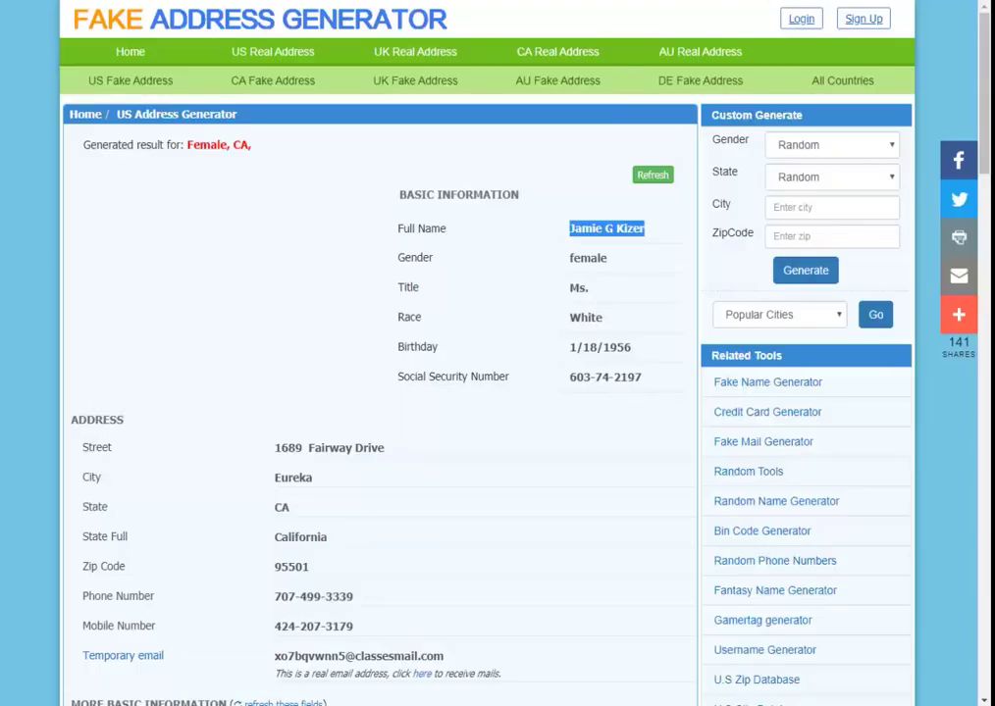
{"action": "key", "text": "alt+Tab"}
- Set ethnicity to Hispanic/Latino, check Asian as the race, and continue
{"action": "left_click", "coordinate": [392, 322]}
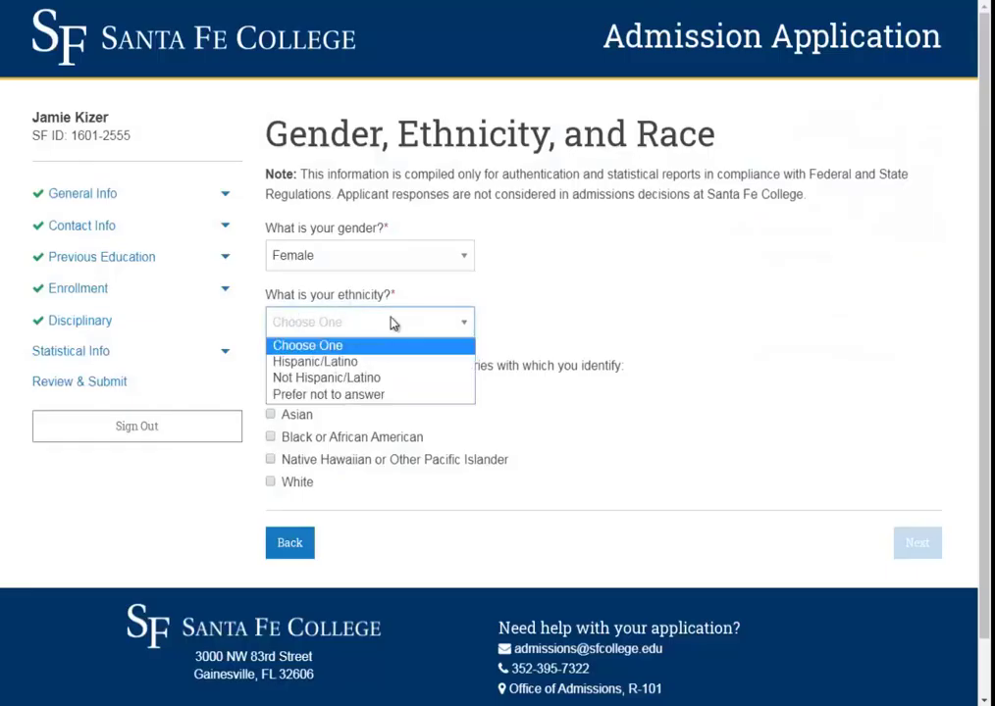
{"action": "left_click", "coordinate": [392, 395]}
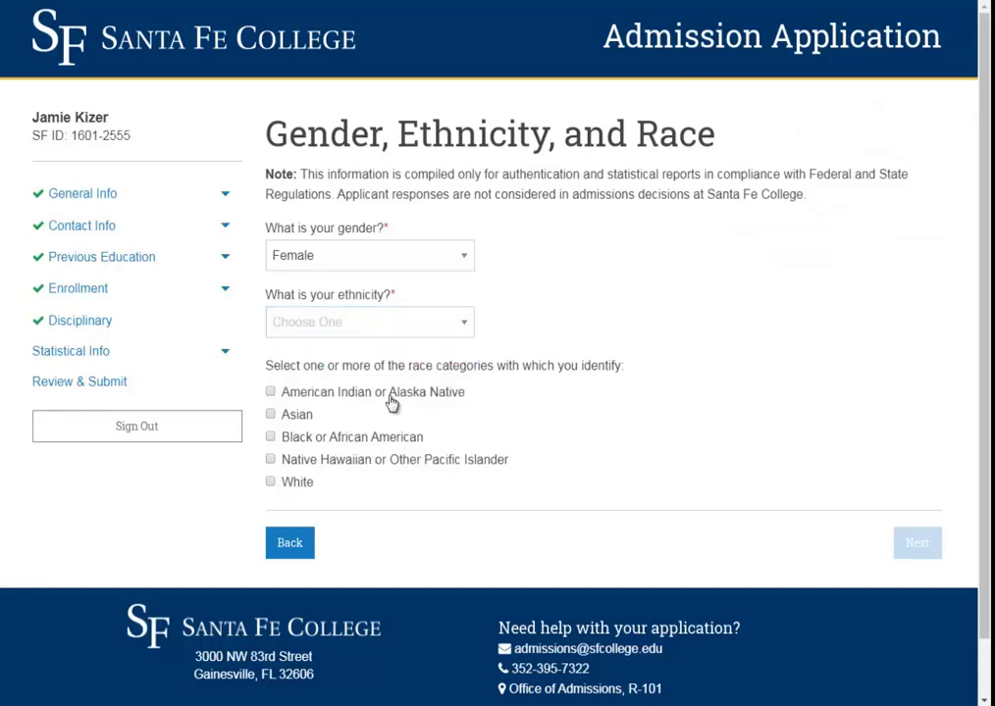
{"action": "left_click", "coordinate": [371, 333]}
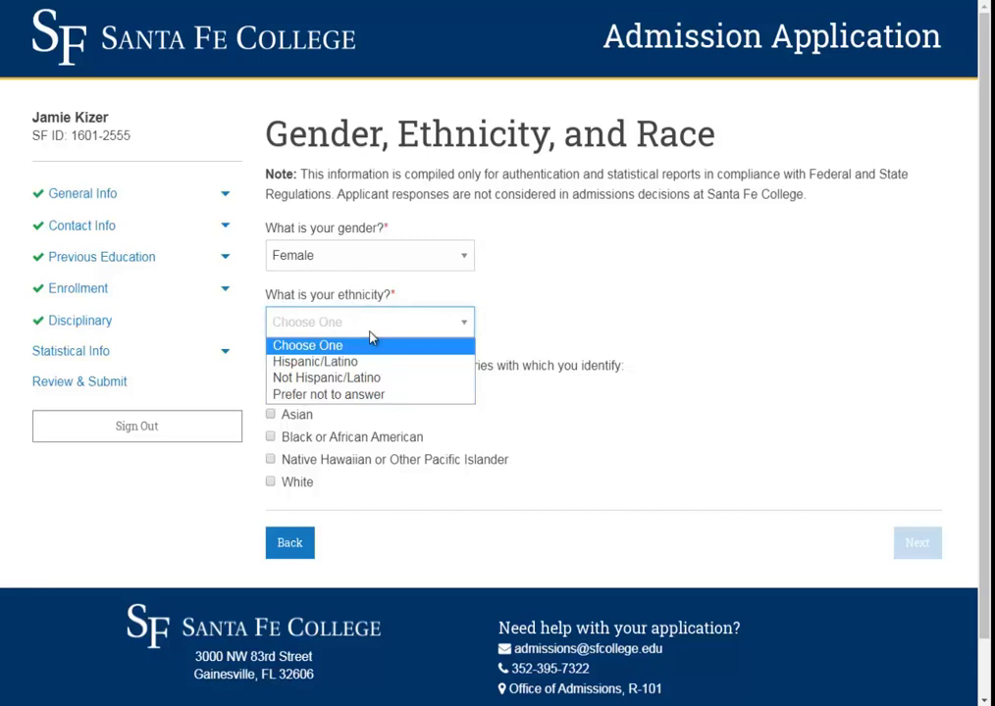
{"action": "left_click", "coordinate": [376, 361]}
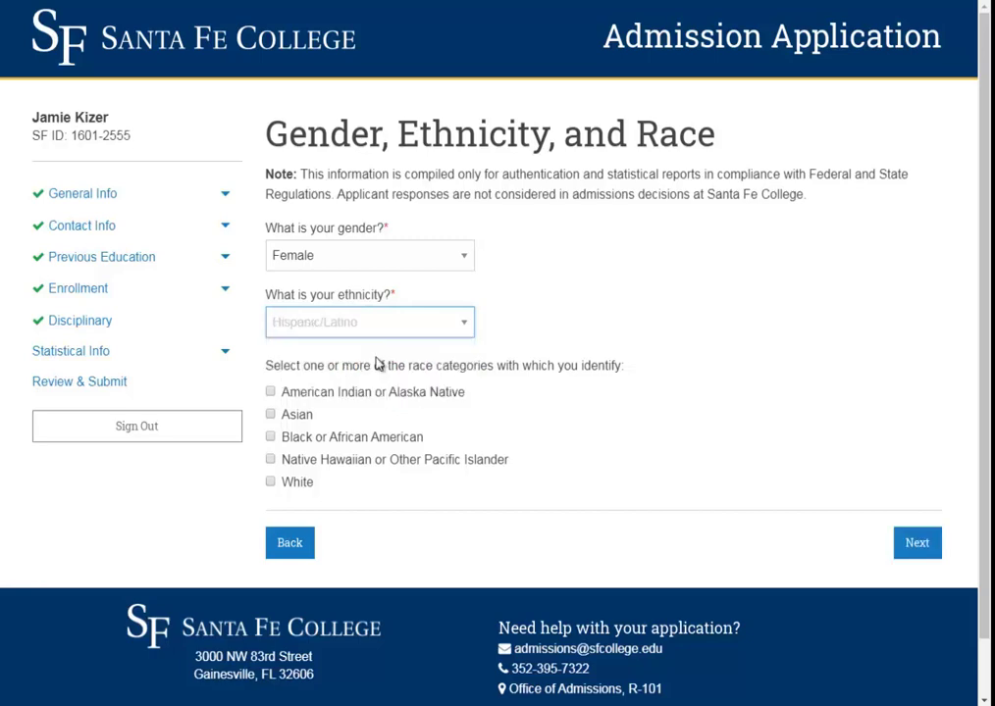
{"action": "double_click", "coordinate": [299, 422]}
{"action": "left_click", "coordinate": [280, 417]}
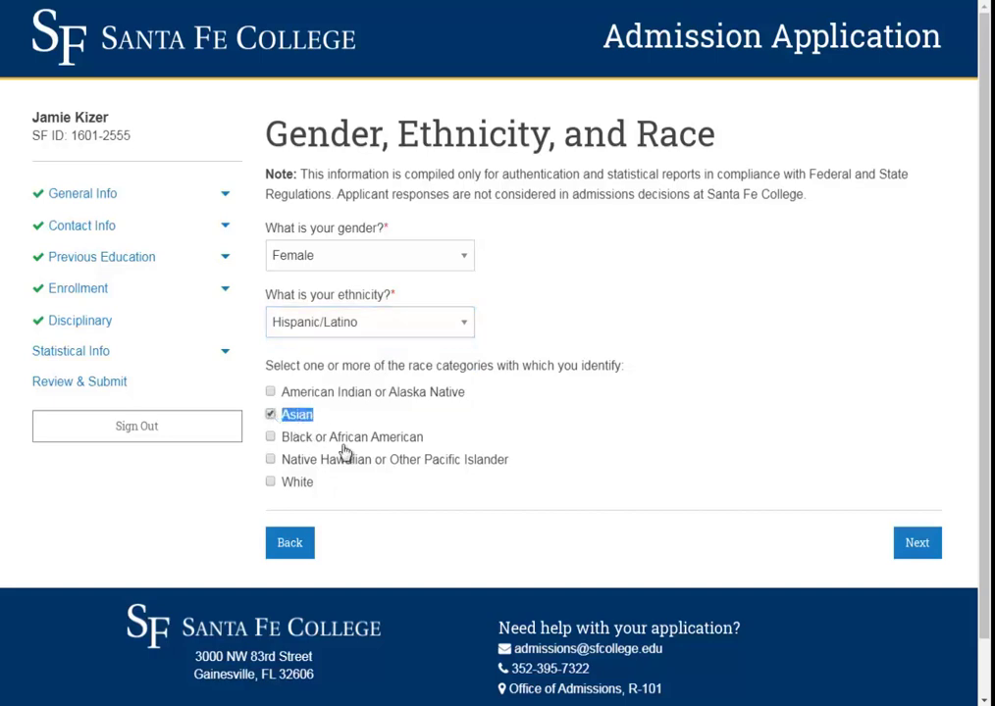
{"action": "left_click", "coordinate": [912, 547]}
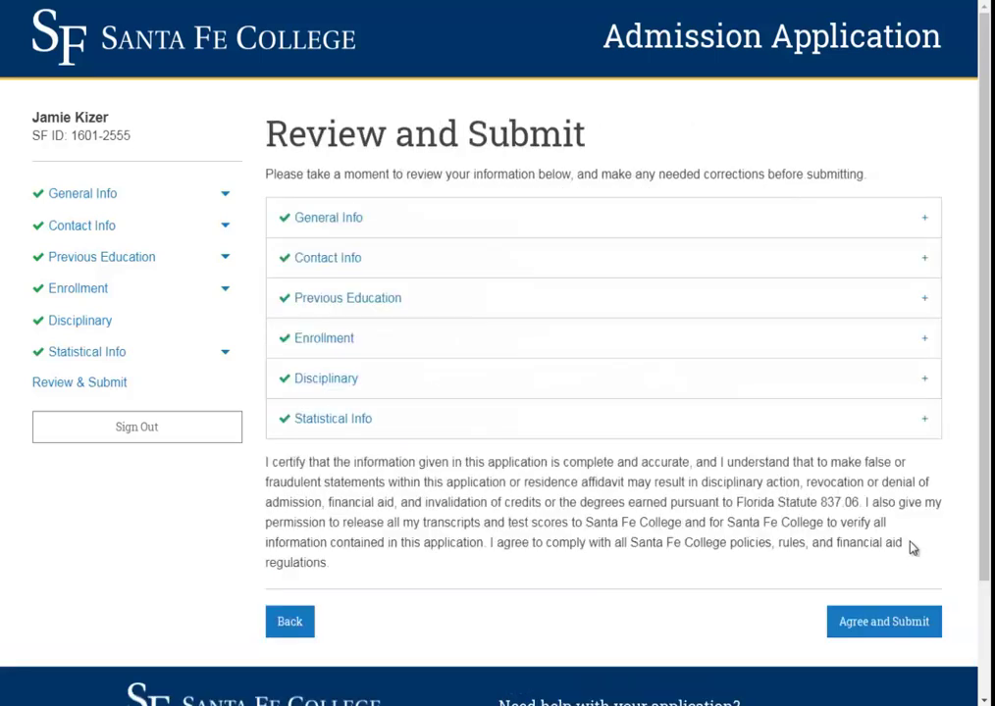
- Agree and submit the application, then select the SF ID on the Welcome page
{"action": "left_click", "coordinate": [885, 632]}
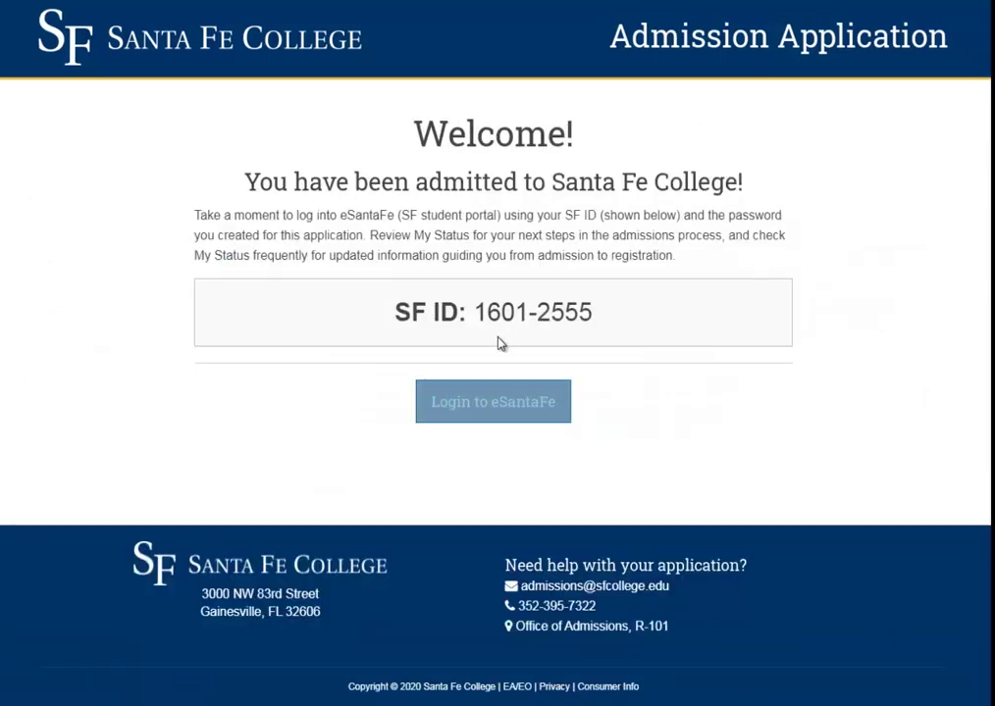
{"action": "left_click_drag", "start_coordinate": [486, 312], "coordinate": [601, 322]}
{"action": "left_click", "coordinate": [602, 321]}
{"action": "double_click", "coordinate": [564, 312]}
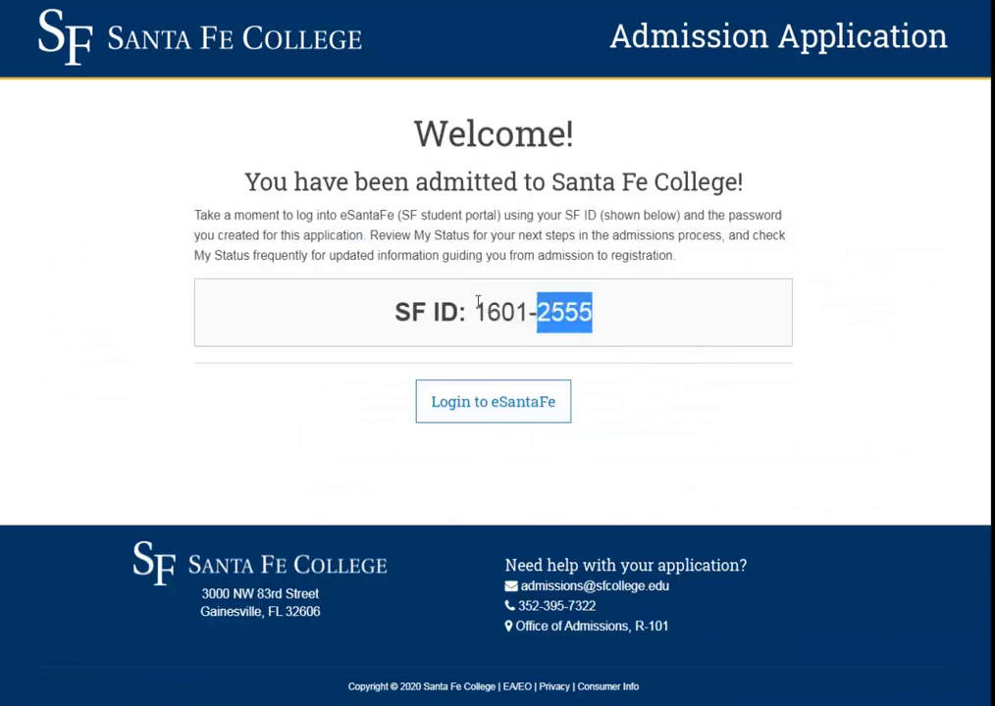
{"action": "left_click", "coordinate": [480, 306]}
{"action": "left_click_drag", "start_coordinate": [473, 312], "coordinate": [593, 312]}
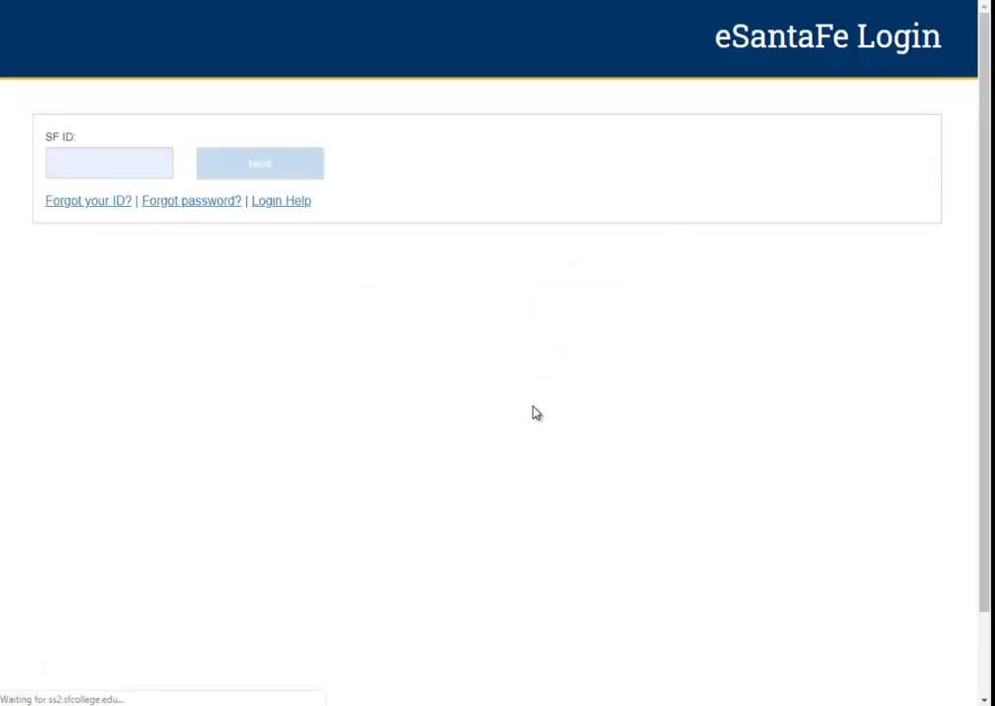
- Log in to eSantaFe with the student's SF ID and the browser's saved password
{"action": "left_click", "coordinate": [131, 169]}
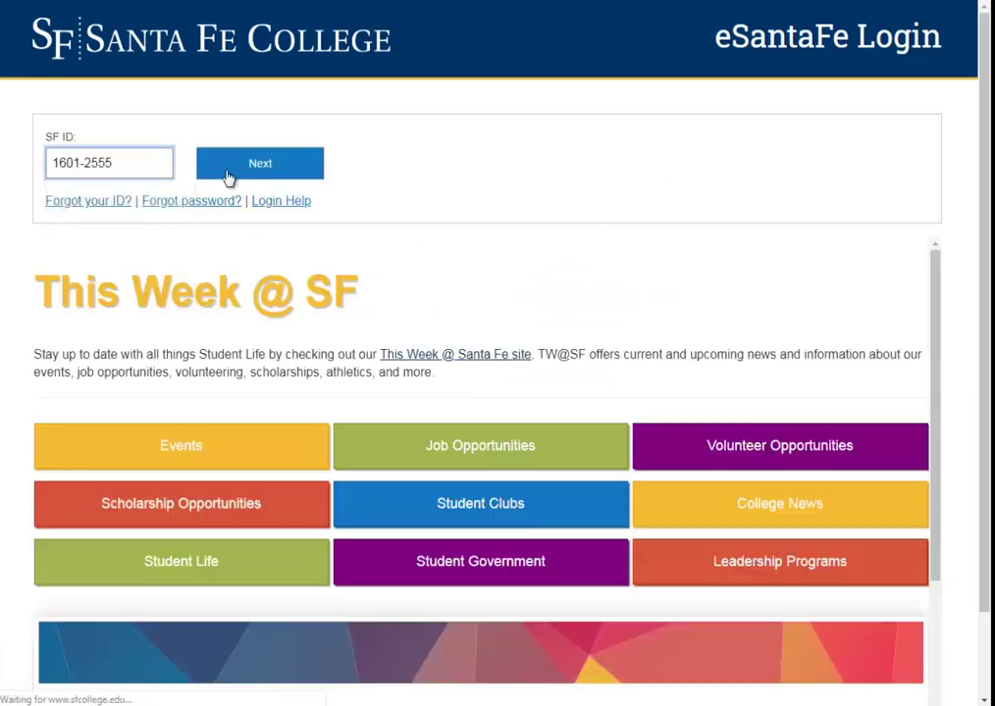
{"action": "left_click", "coordinate": [227, 177]}
{"action": "left_click", "coordinate": [246, 176]}
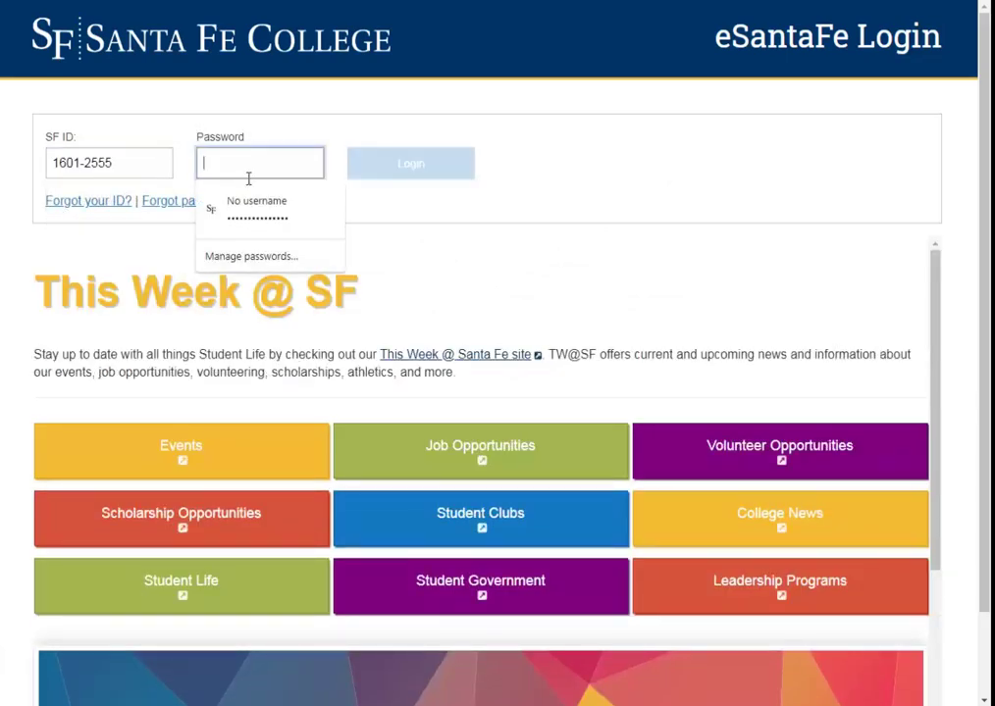
{"action": "left_click", "coordinate": [263, 218]}
{"action": "left_click", "coordinate": [419, 176]}
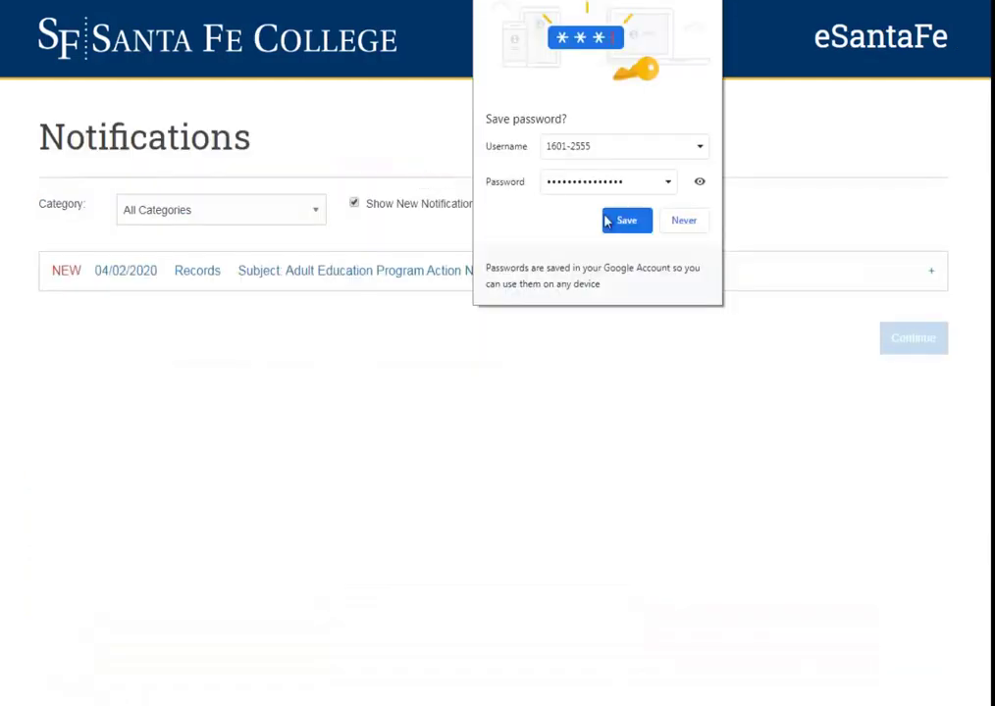
- Save the login, show all notifications, and try then reset the Academic Advisor category filter
{"action": "left_click", "coordinate": [624, 221]}
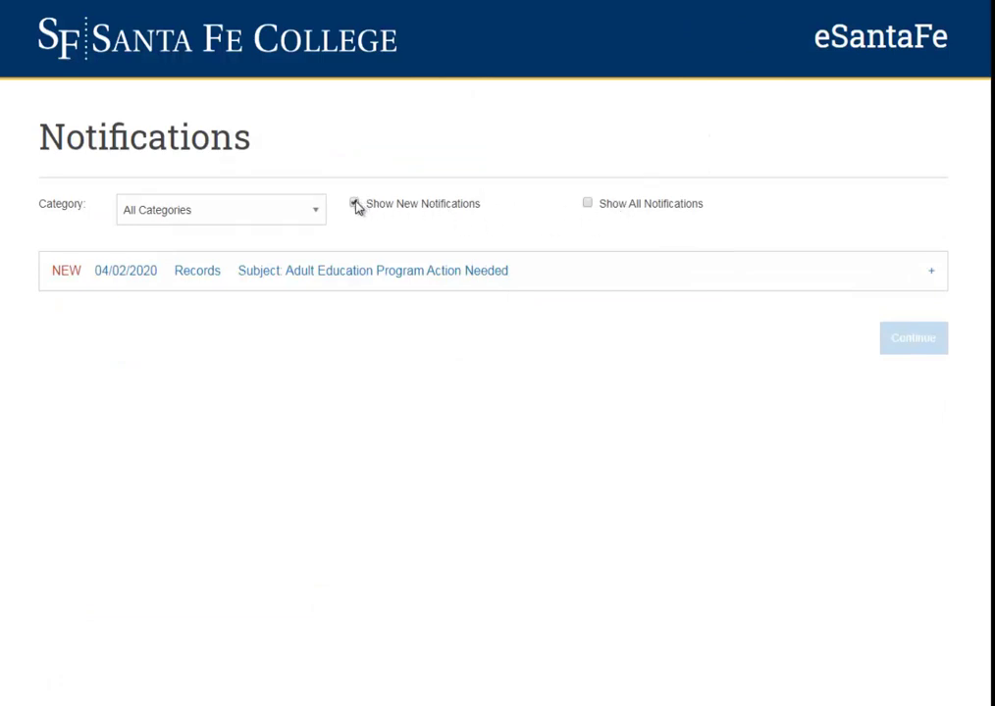
{"action": "left_click", "coordinate": [588, 204]}
{"action": "left_click", "coordinate": [267, 211]}
{"action": "left_click", "coordinate": [251, 247]}
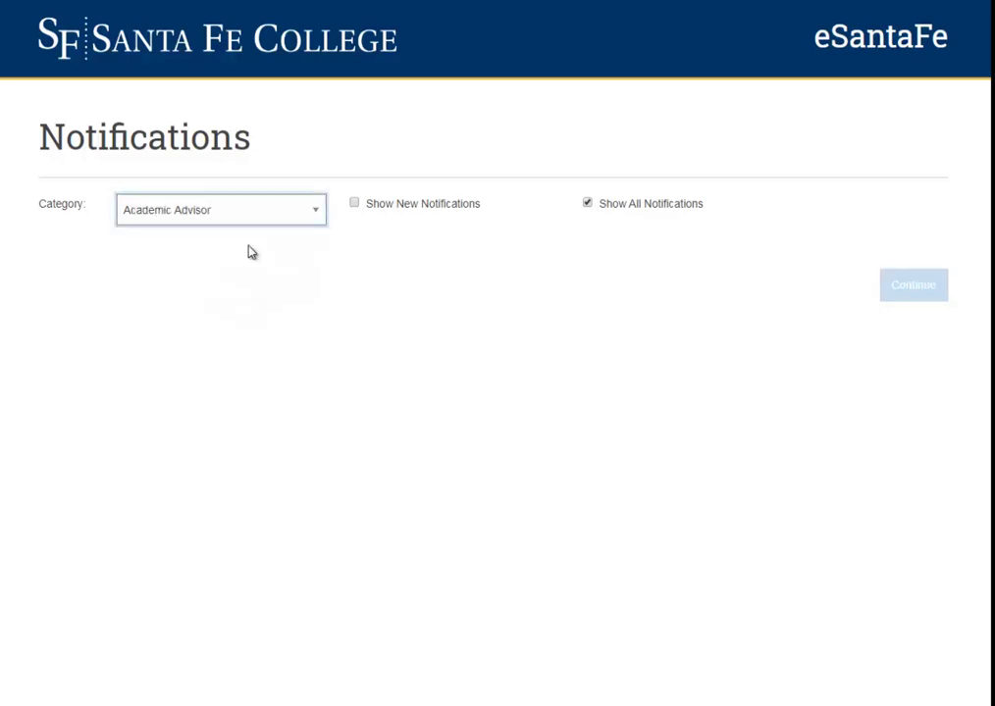
{"action": "left_click", "coordinate": [255, 214]}
{"action": "left_click", "coordinate": [245, 232]}
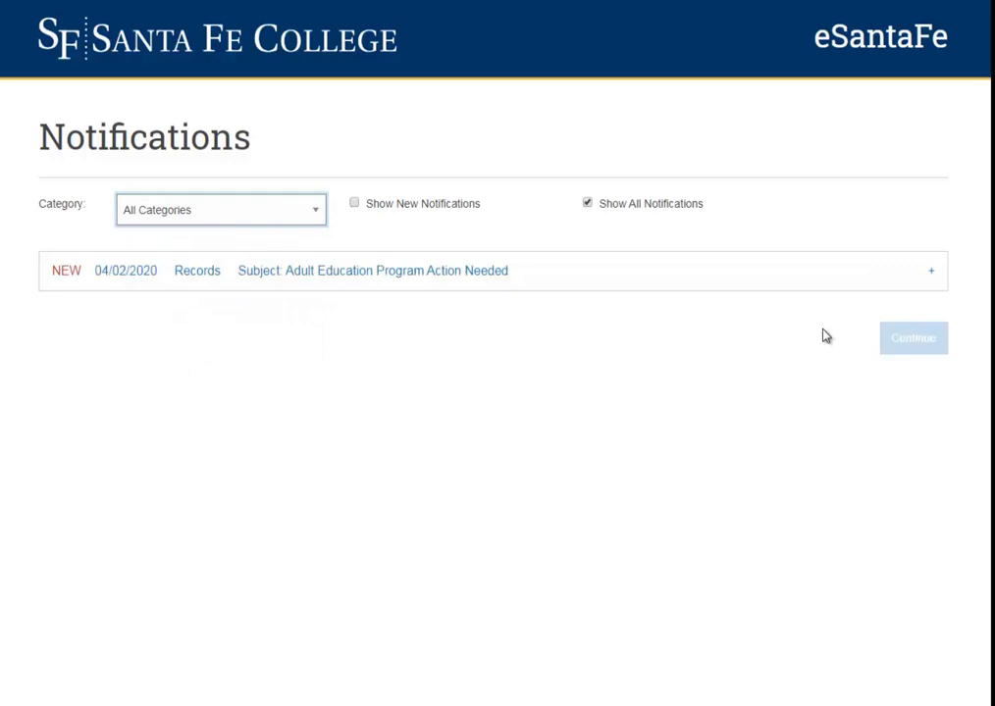
{"action": "left_click", "coordinate": [675, 345]}
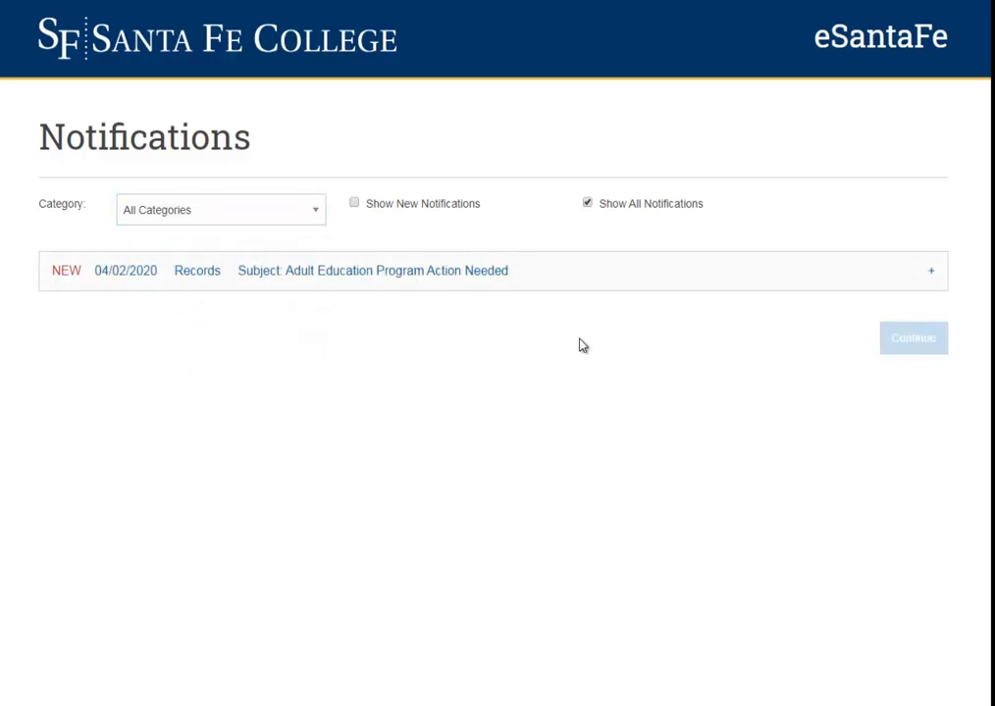
- Read the Adult Education notice, continue to My Status, and select the SF ID there
{"action": "left_click", "coordinate": [498, 273]}
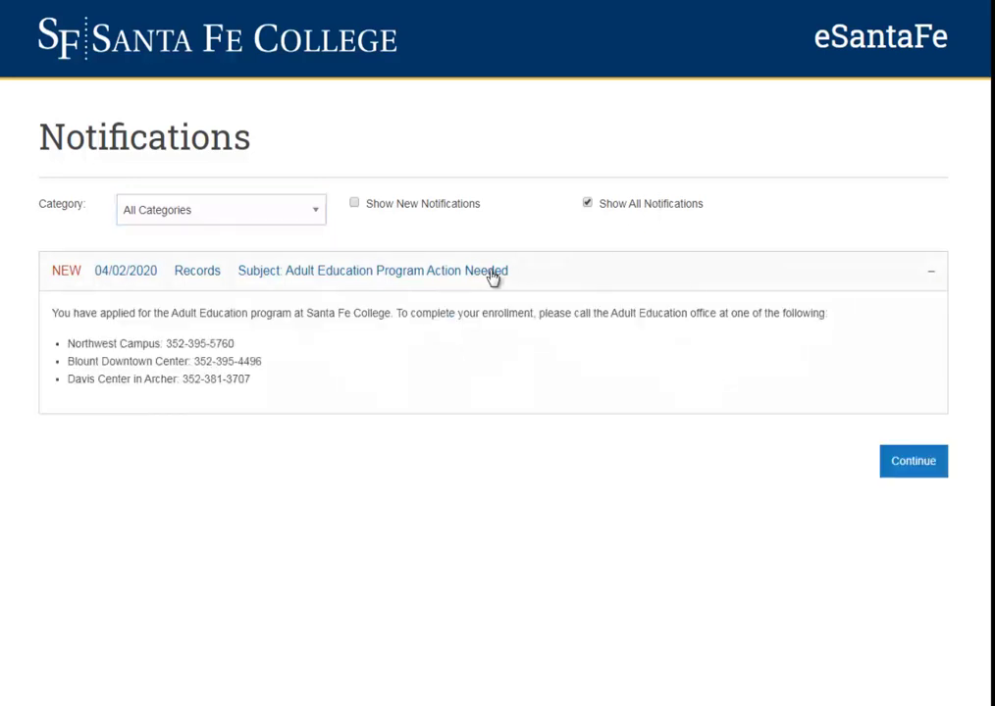
{"action": "left_click", "coordinate": [500, 276]}
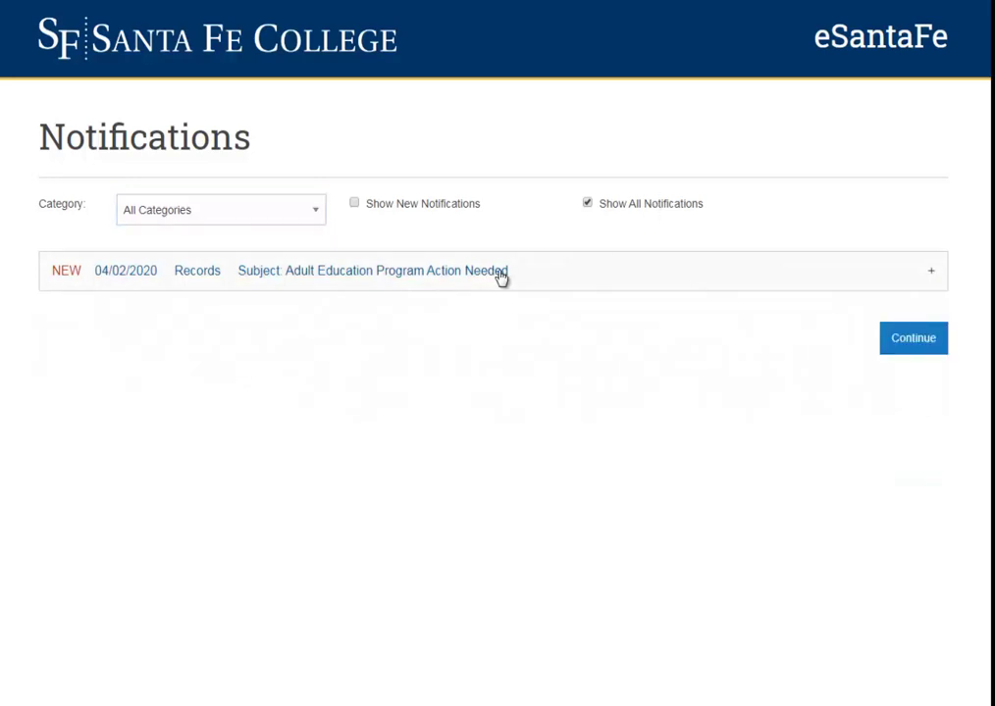
{"action": "left_click", "coordinate": [917, 345]}
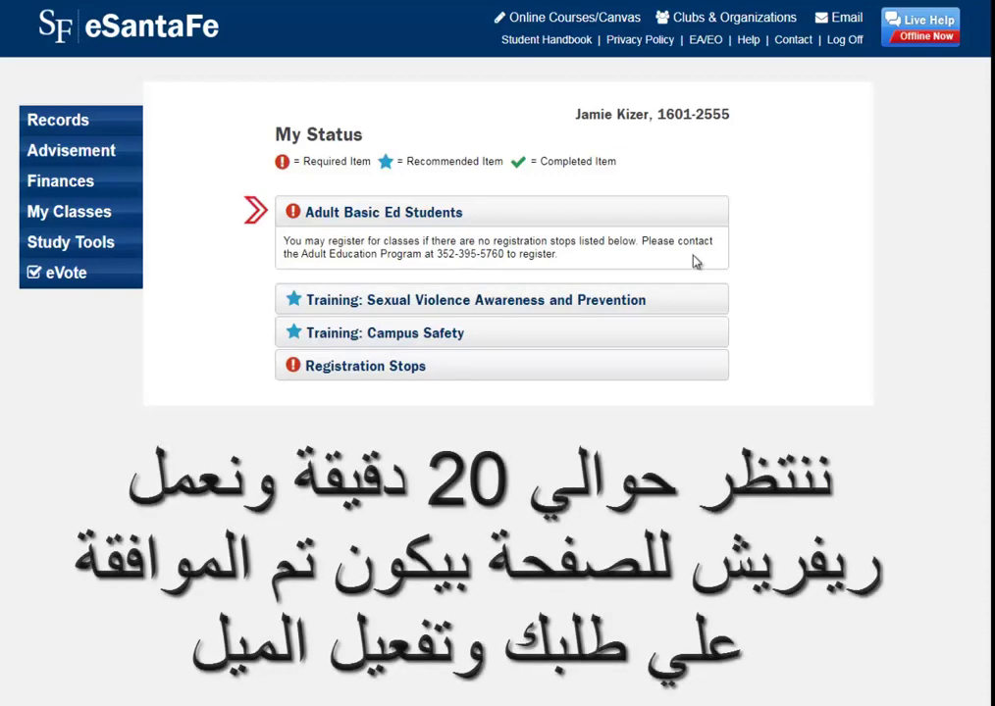
{"action": "double_click", "coordinate": [685, 114]}
{"action": "left_click_drag", "start_coordinate": [686, 114], "coordinate": [726, 113]}
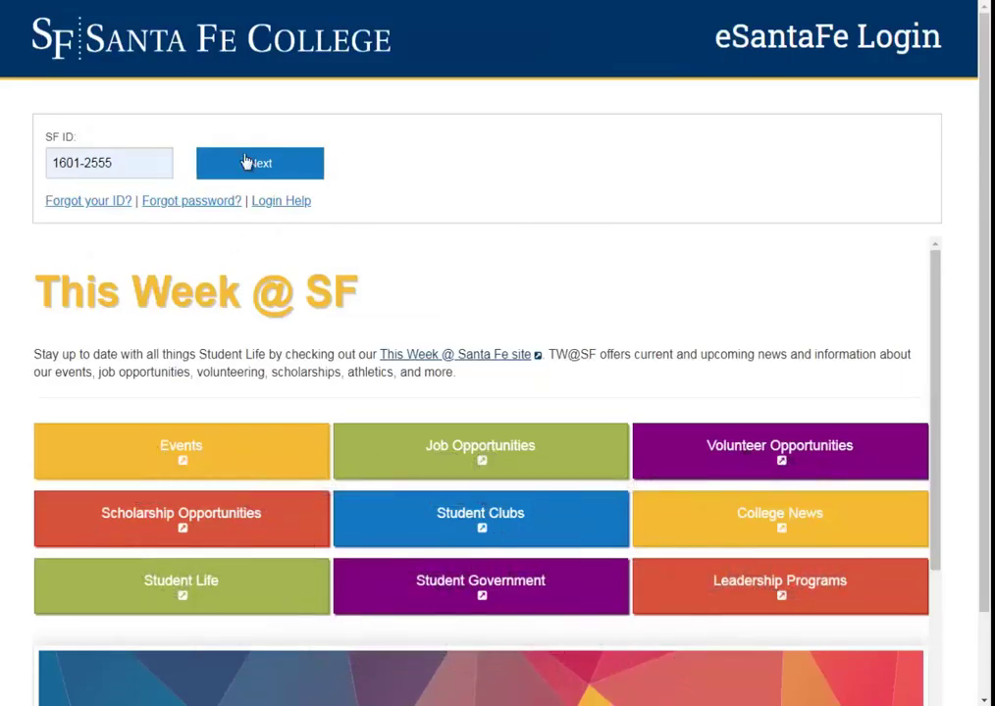
- Submit the SF ID, paste the account password to sign in, and save it in Chrome
{"action": "left_click", "coordinate": [122, 162]}
{"action": "left_click", "coordinate": [151, 215]}
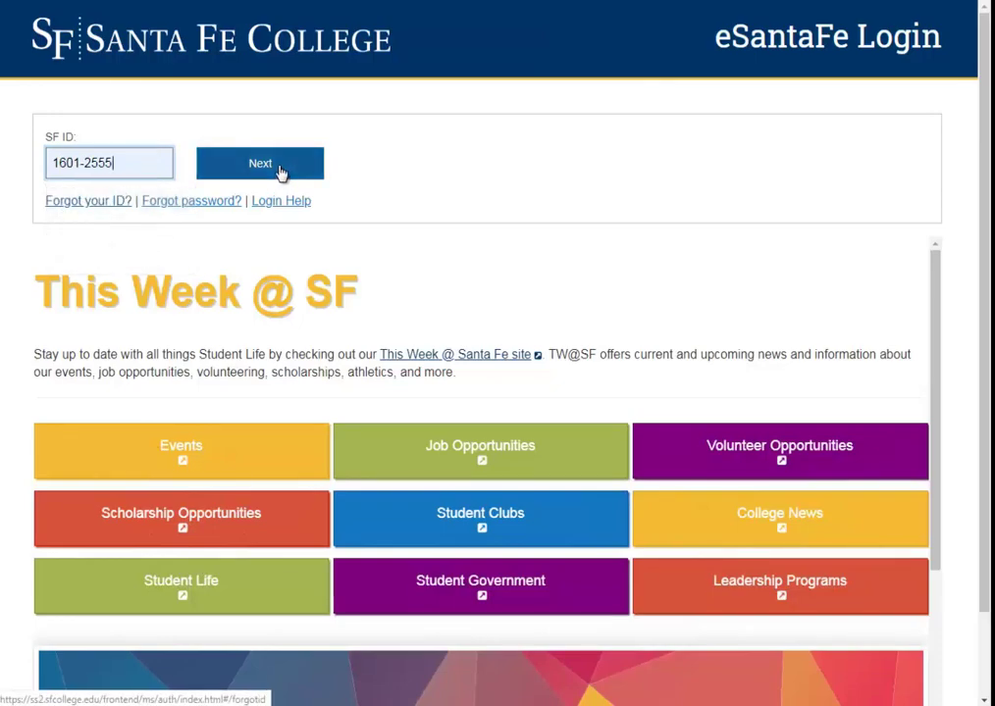
{"action": "left_click", "coordinate": [281, 172]}
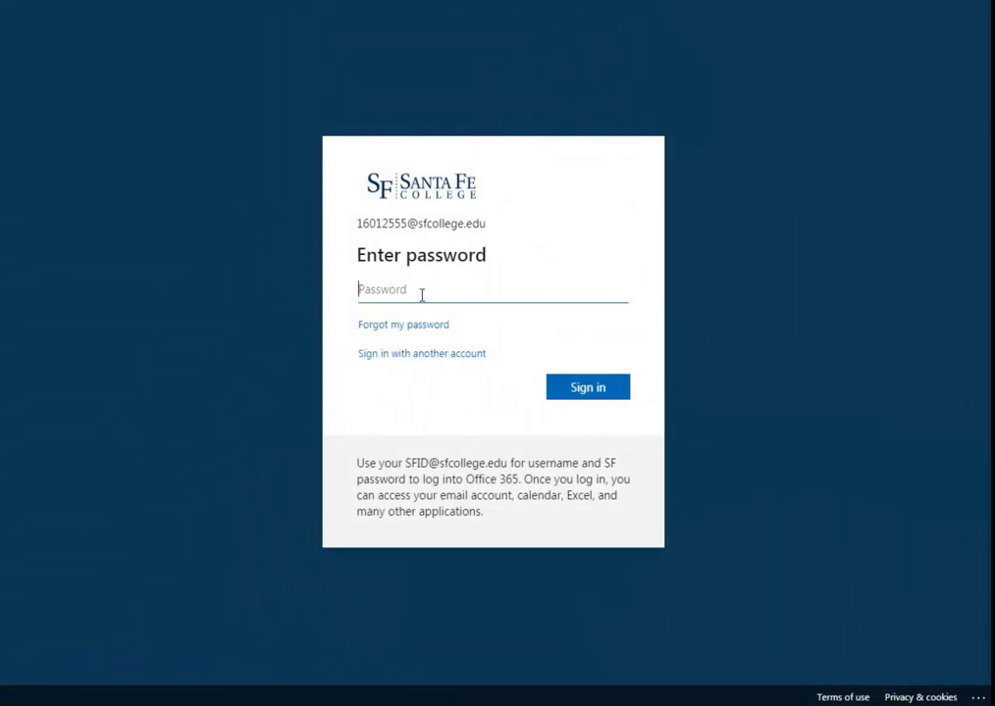
{"action": "key", "text": "ctrl+v"}
{"action": "left_click", "coordinate": [593, 393]}
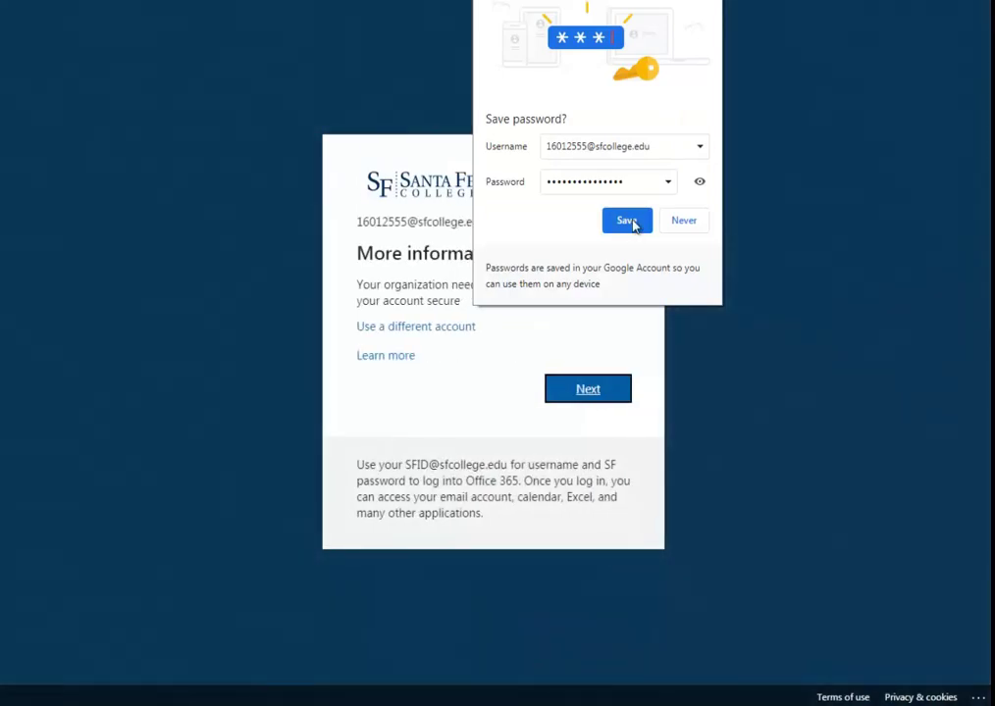
{"action": "left_click", "coordinate": [626, 221]}
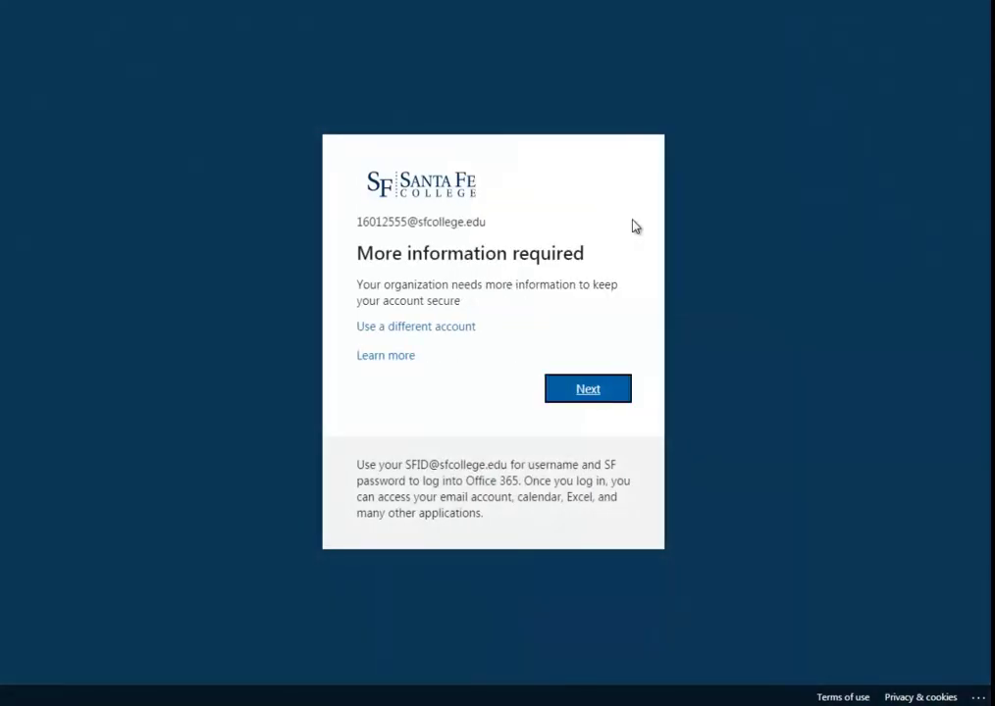
- Continue past the More information required notice and zoom the security setup page in
{"action": "left_click_drag", "start_coordinate": [375, 254], "coordinate": [615, 267]}
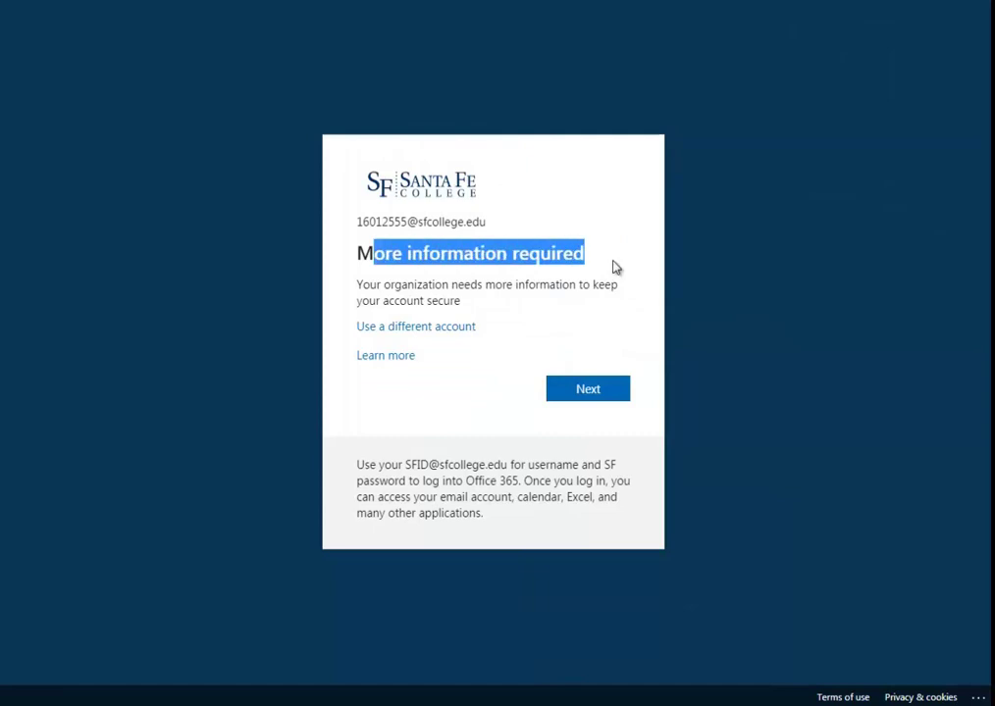
{"action": "left_click", "coordinate": [615, 267]}
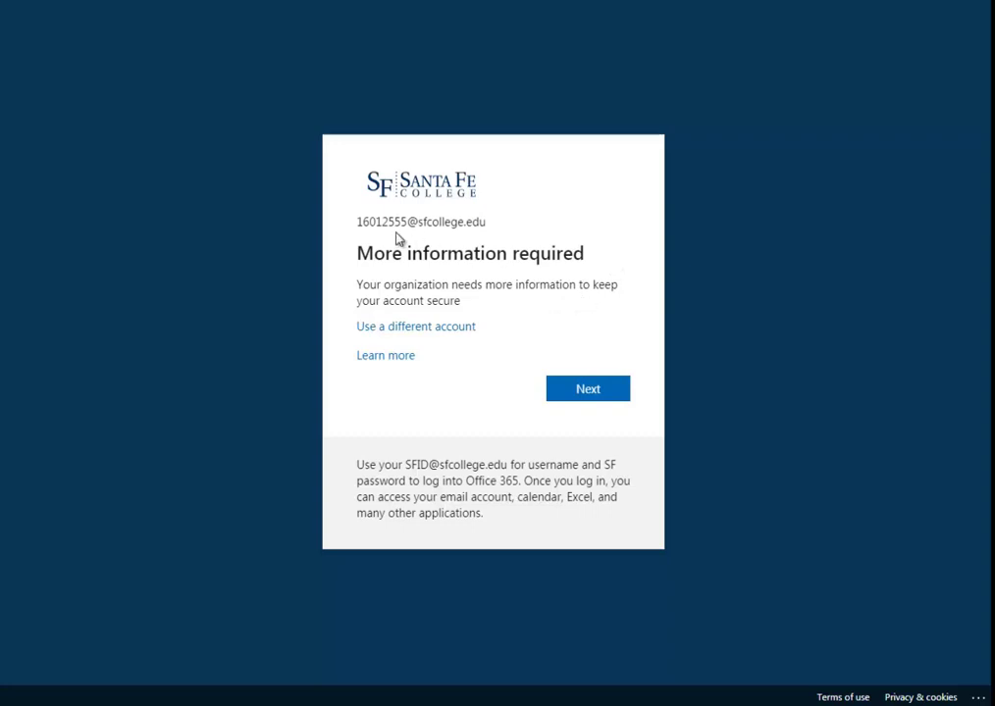
{"action": "left_click_drag", "start_coordinate": [391, 254], "coordinate": [447, 254]}
{"action": "left_click", "coordinate": [577, 396]}
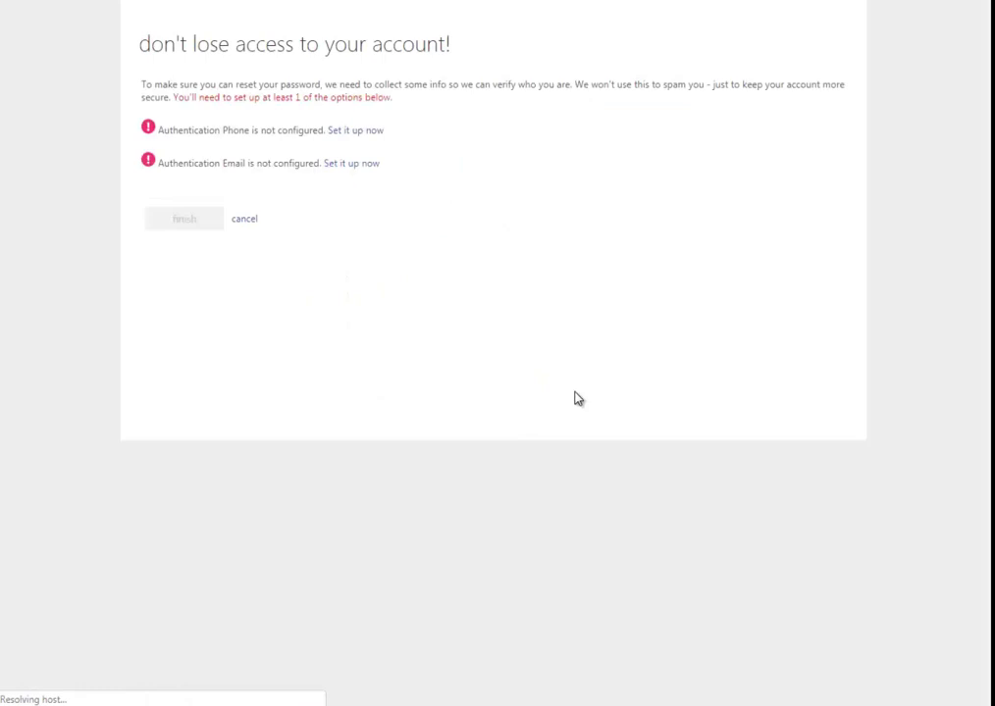
{"action": "key", "text": "ctrl+plus"}
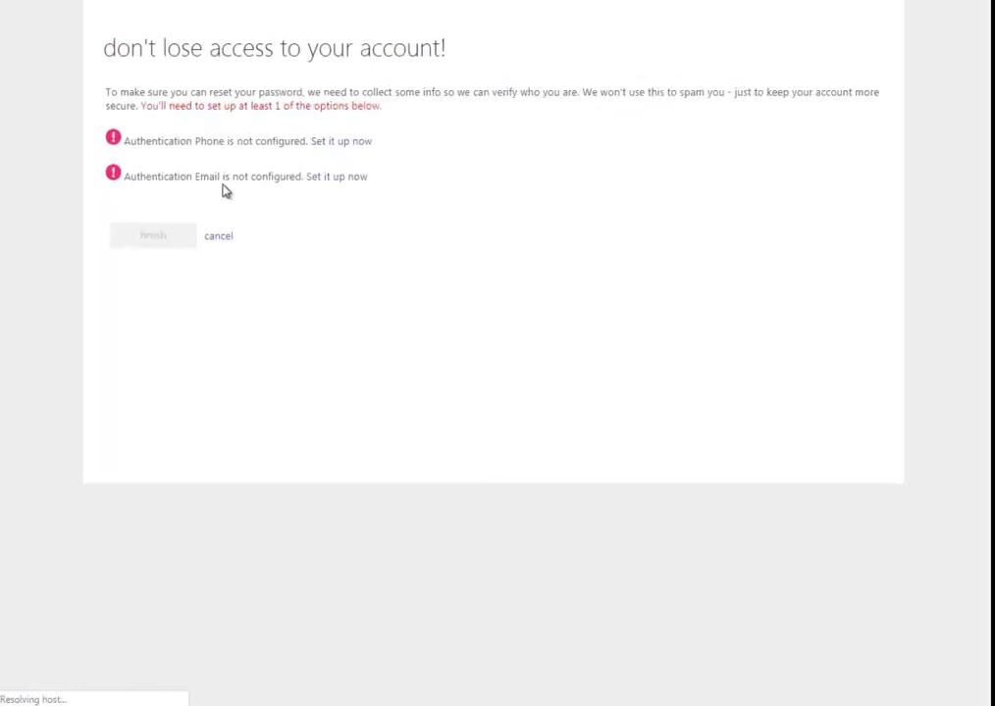
- Enter the TempMail address as the authentication email and request a verification code
{"action": "left_click", "coordinate": [358, 179]}
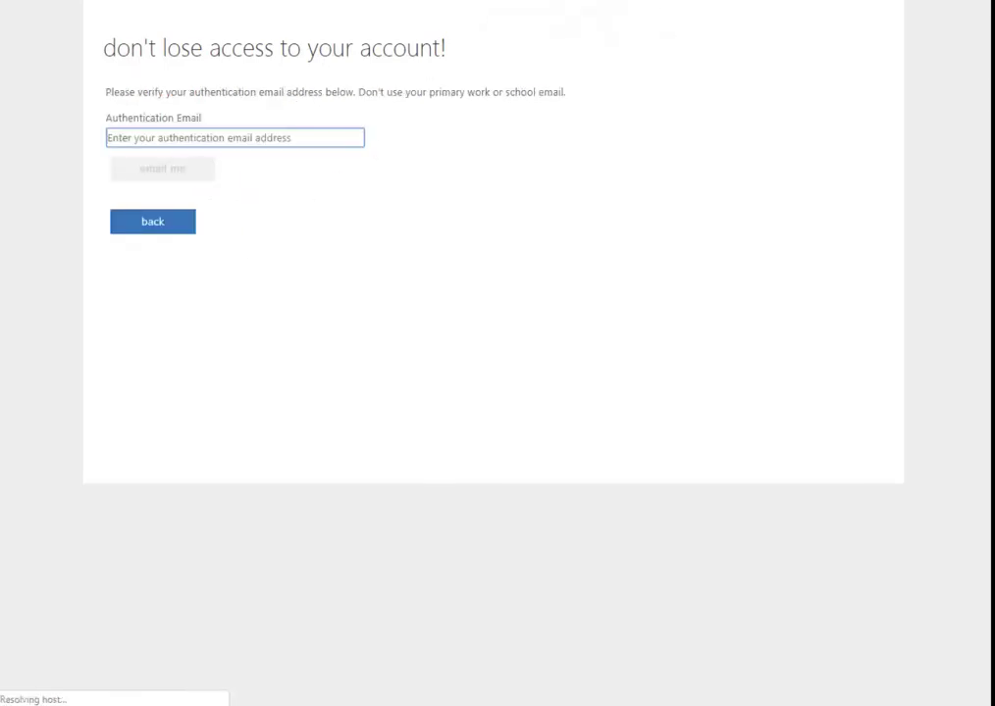
{"action": "key", "text": "alt+Tab"}
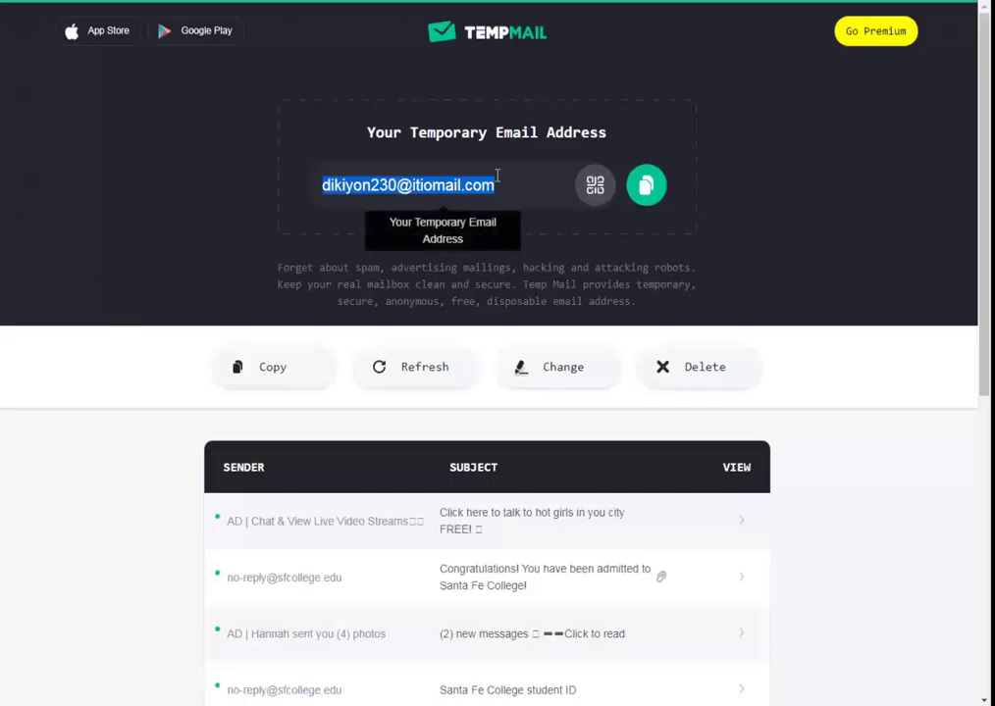
{"action": "left_click", "coordinate": [647, 186]}
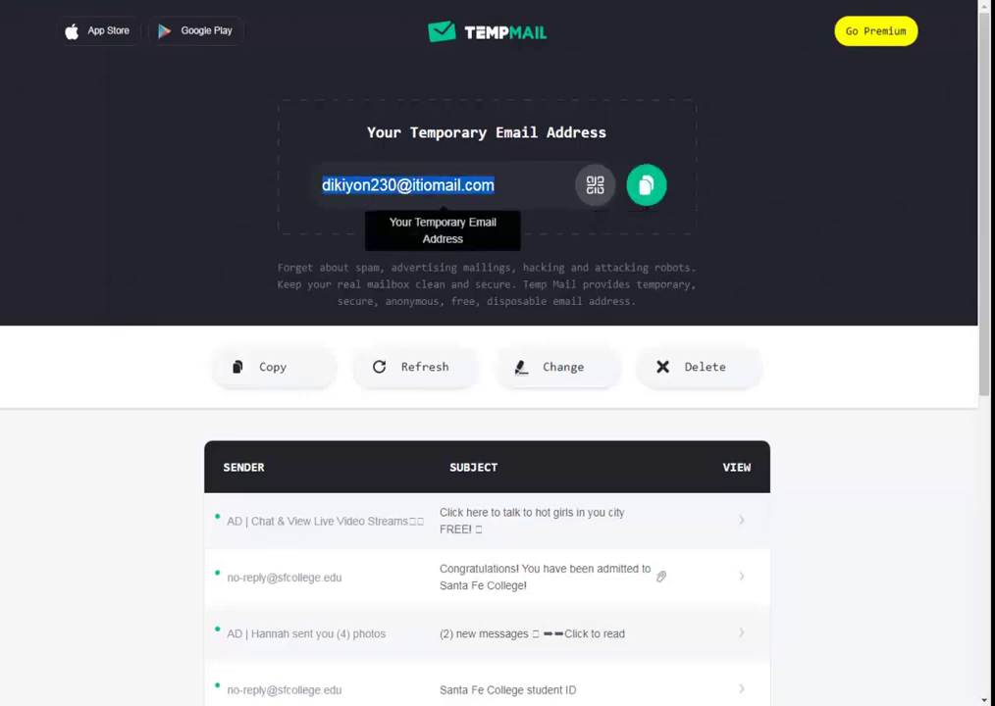
{"action": "key", "text": "alt+Tab"}
{"action": "left_click", "coordinate": [285, 163]}
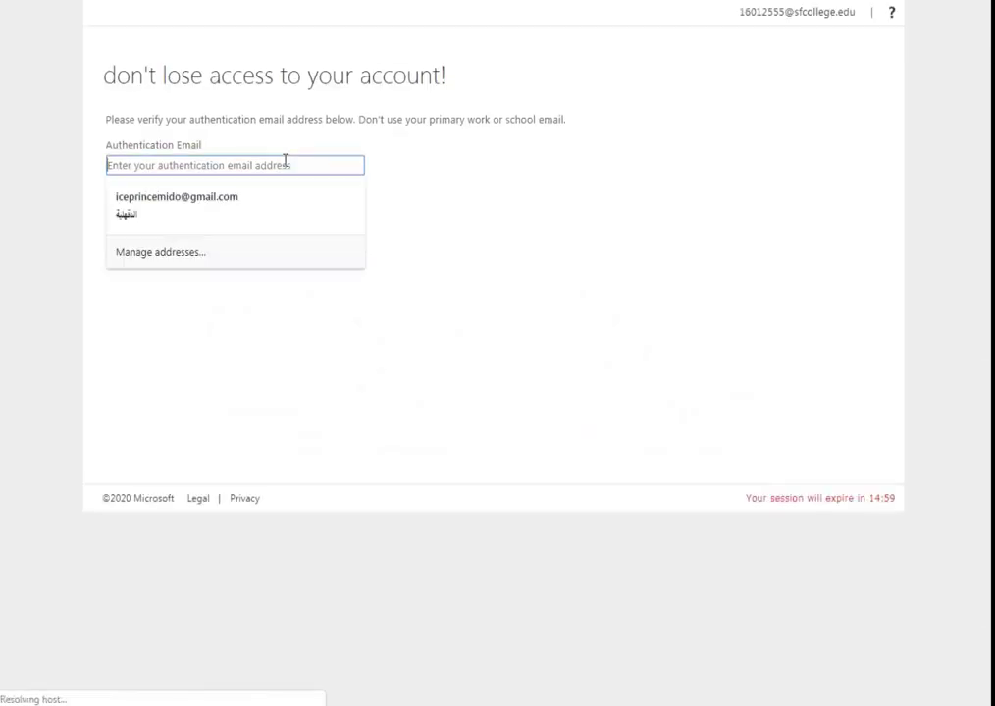
{"action": "key", "text": "ctrl+v"}
{"action": "left_click", "coordinate": [182, 197]}
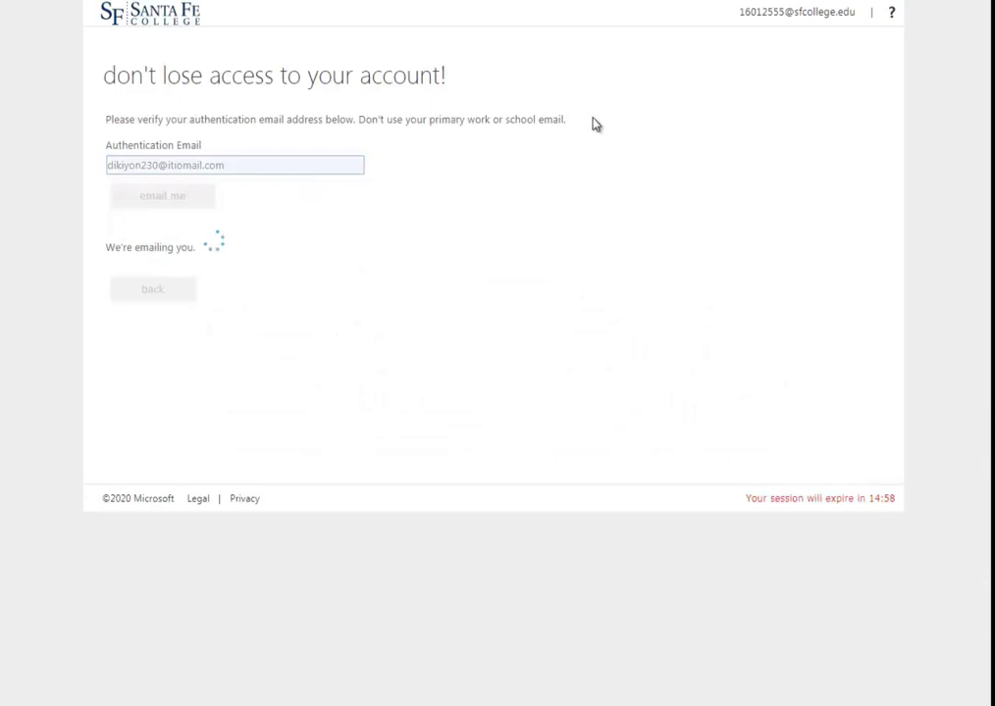
- Copy the code from the Santa Fe College email in TempMail, verify it, and finish setup
{"action": "key", "text": "alt+Tab"}
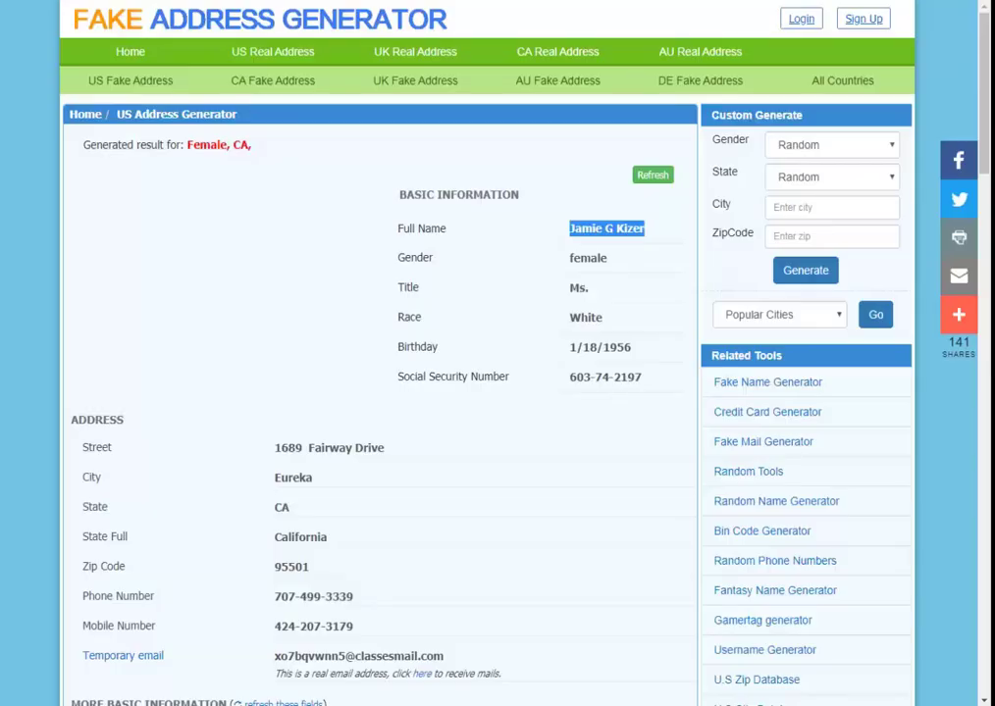
{"action": "key", "text": "alt+Tab"}
{"action": "scroll", "coordinate": [555, 245], "scroll_direction": "down", "scroll_amount": 2}
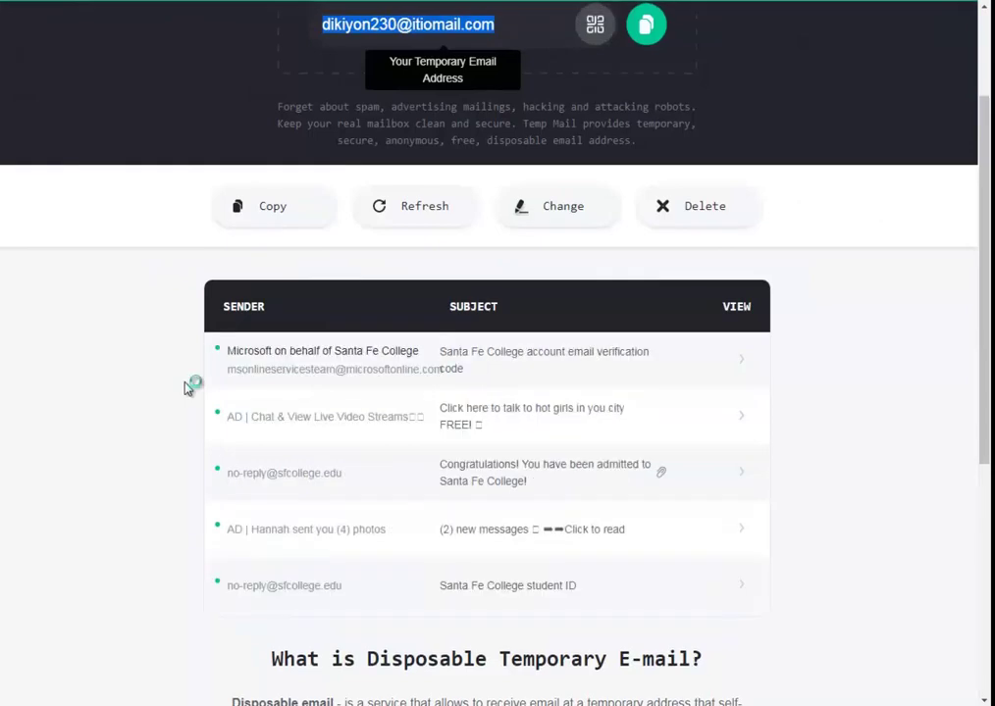
{"action": "left_click", "coordinate": [326, 359]}
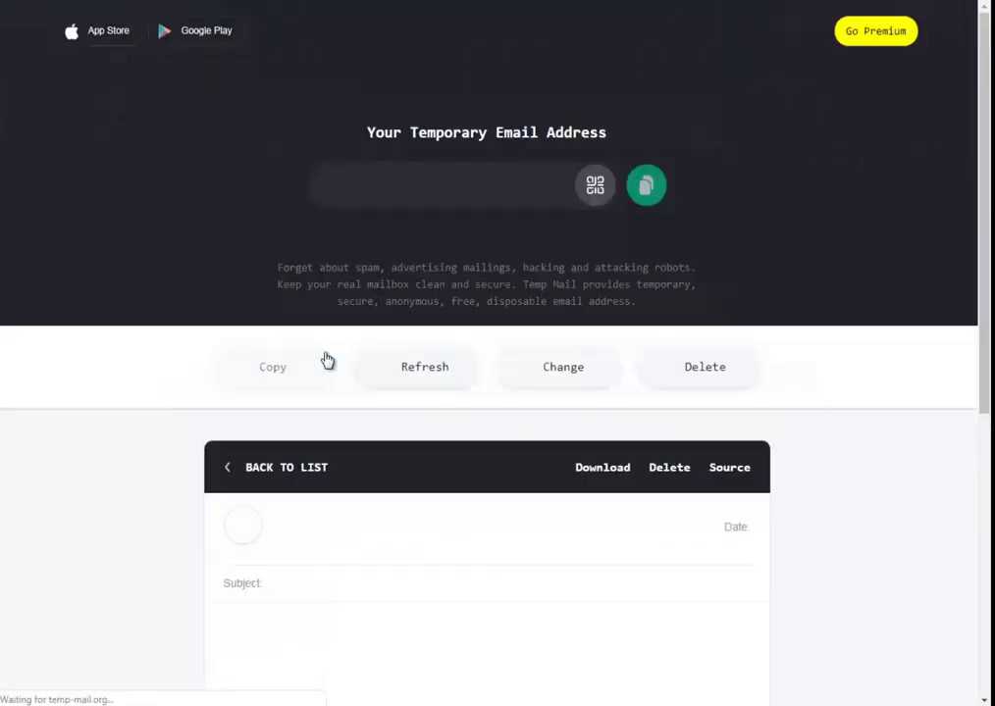
{"action": "scroll", "coordinate": [369, 437], "scroll_direction": "down", "scroll_amount": 2}
{"action": "scroll", "coordinate": [369, 437], "scroll_direction": "down", "scroll_amount": 2}
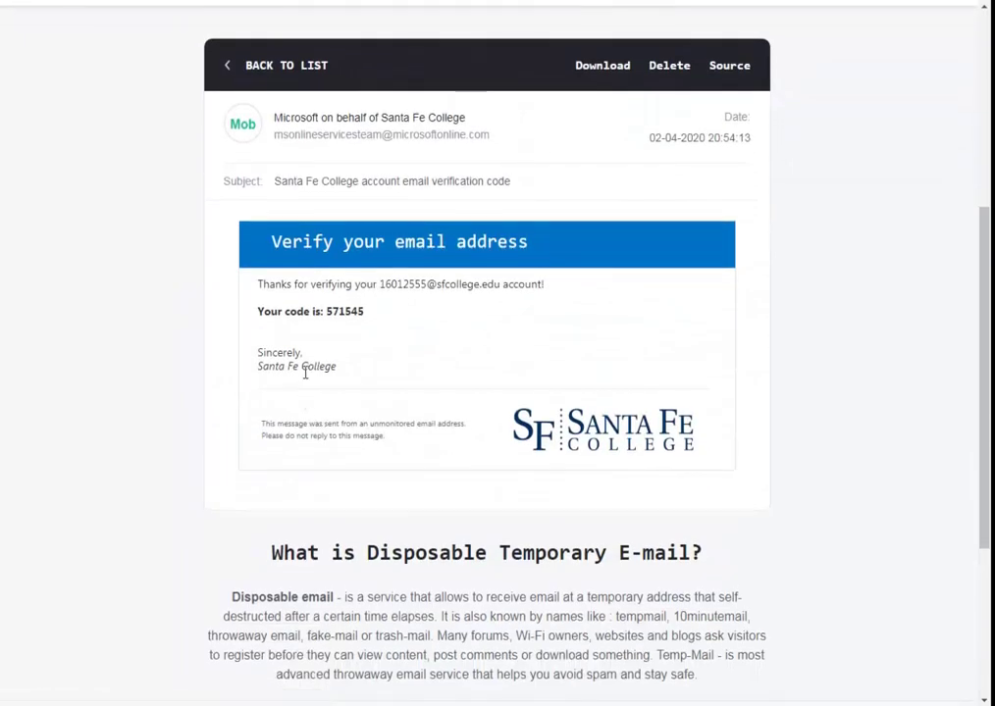
{"action": "double_click", "coordinate": [328, 311]}
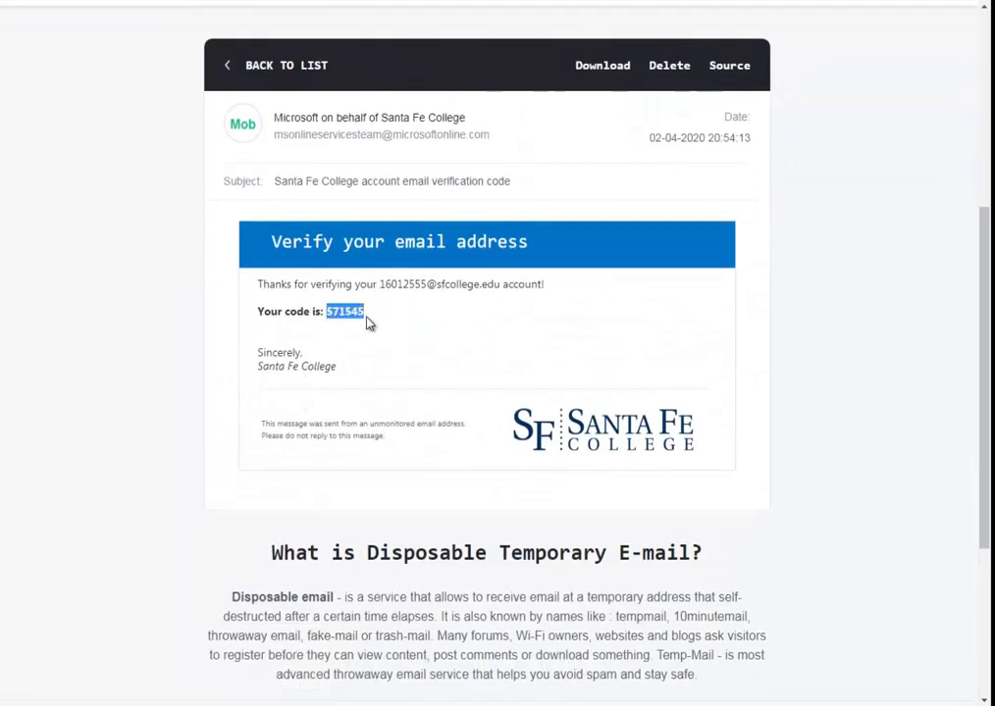
{"action": "key", "text": "alt+Tab"}
{"action": "key", "text": "ctrl+v"}
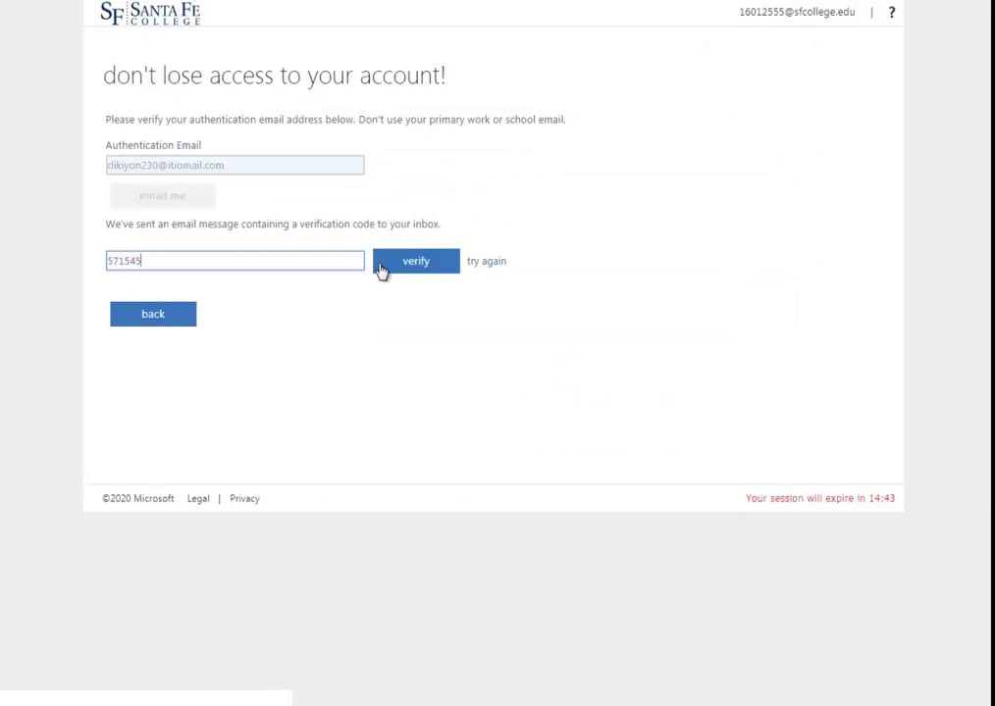
{"action": "left_click", "coordinate": [444, 273]}
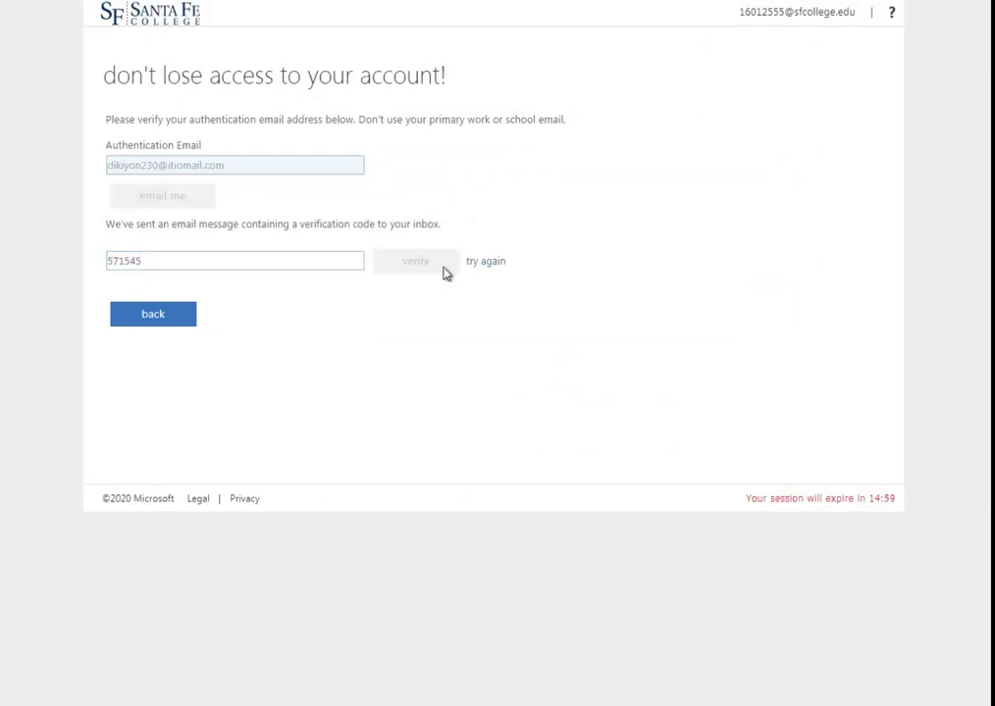
{"action": "left_click", "coordinate": [164, 243]}
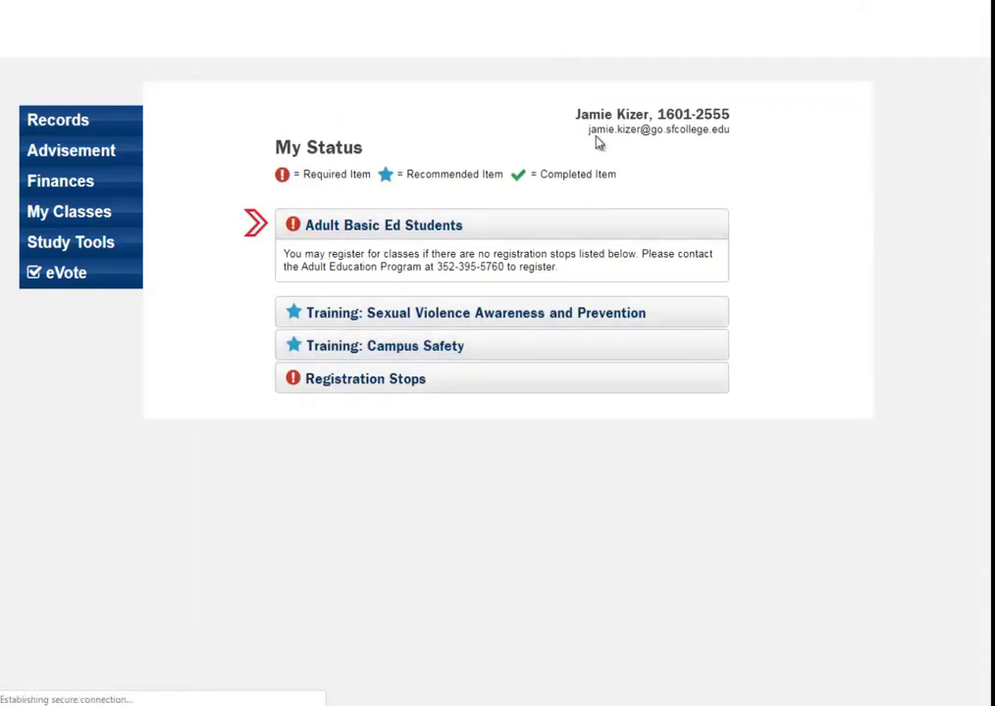
- Check the student's college email address on My Status, then follow the header Email link
{"action": "left_click_drag", "start_coordinate": [588, 129], "coordinate": [722, 143]}
{"action": "left_click", "coordinate": [722, 154]}
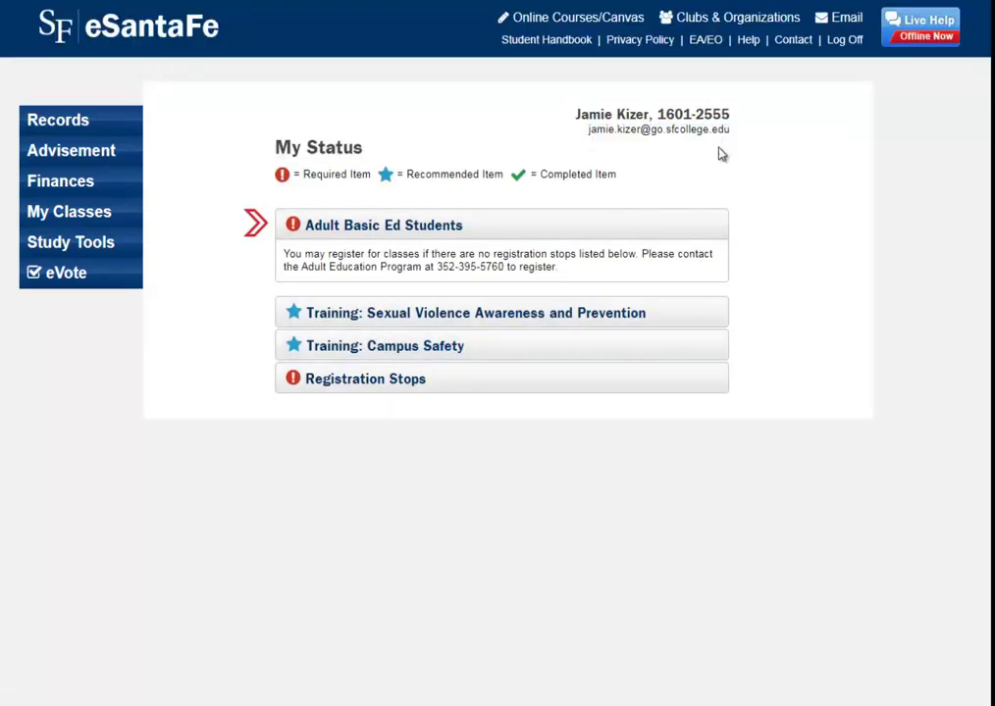
{"action": "left_click_drag", "start_coordinate": [588, 130], "coordinate": [734, 142]}
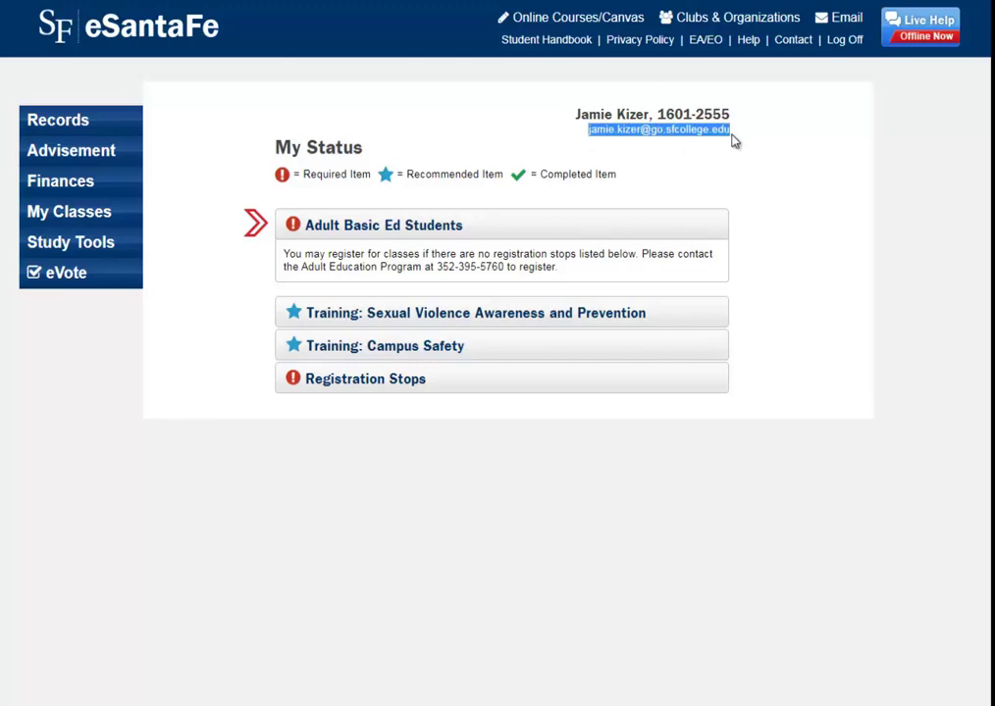
{"action": "left_click", "coordinate": [734, 143]}
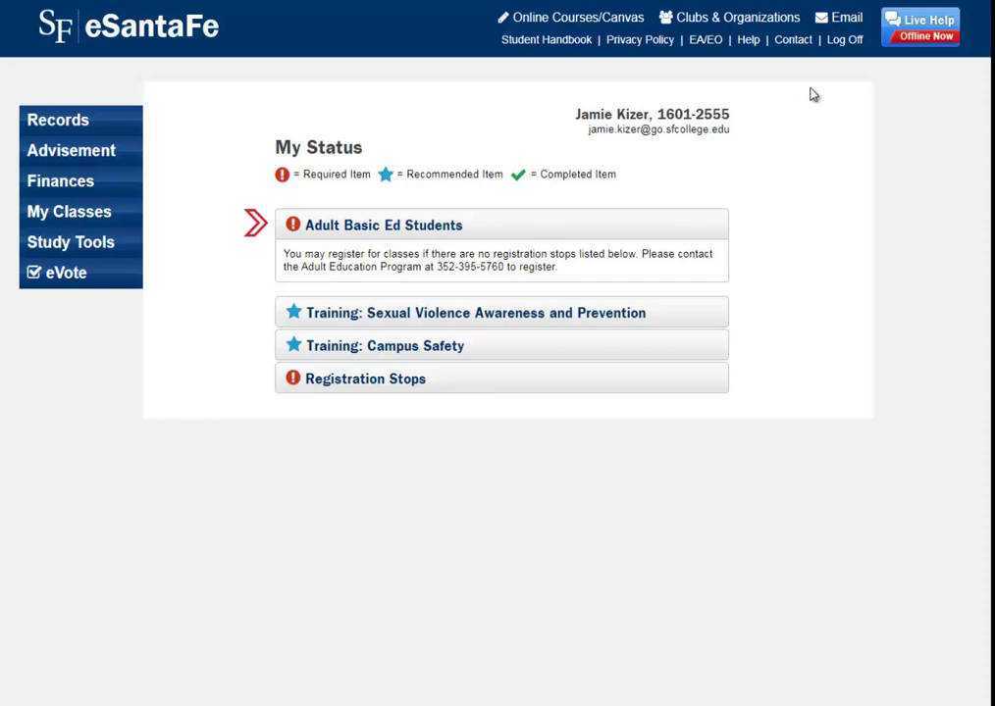
{"action": "left_click", "coordinate": [847, 20]}
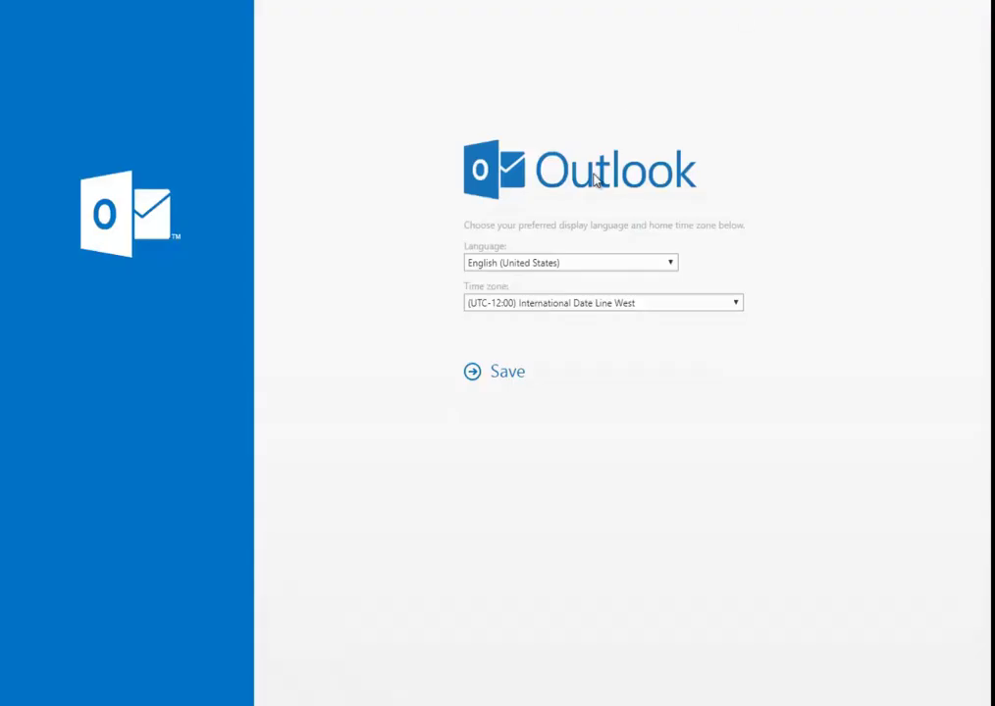
- Pick (UTC-05:00) Eastern Time (US & Canada) as the time zone, replacing a mistaken Samoa choice
{"action": "left_click", "coordinate": [656, 306]}
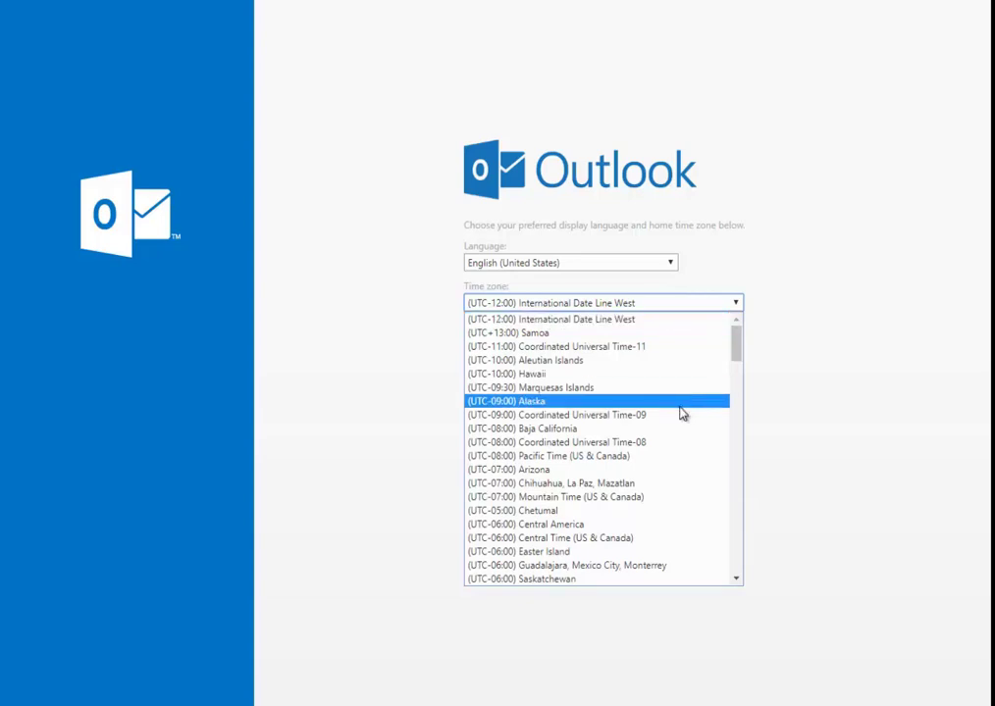
{"action": "scroll", "coordinate": [681, 413], "scroll_direction": "down", "scroll_amount": 4}
{"action": "scroll", "coordinate": [681, 413], "scroll_direction": "down", "scroll_amount": 4}
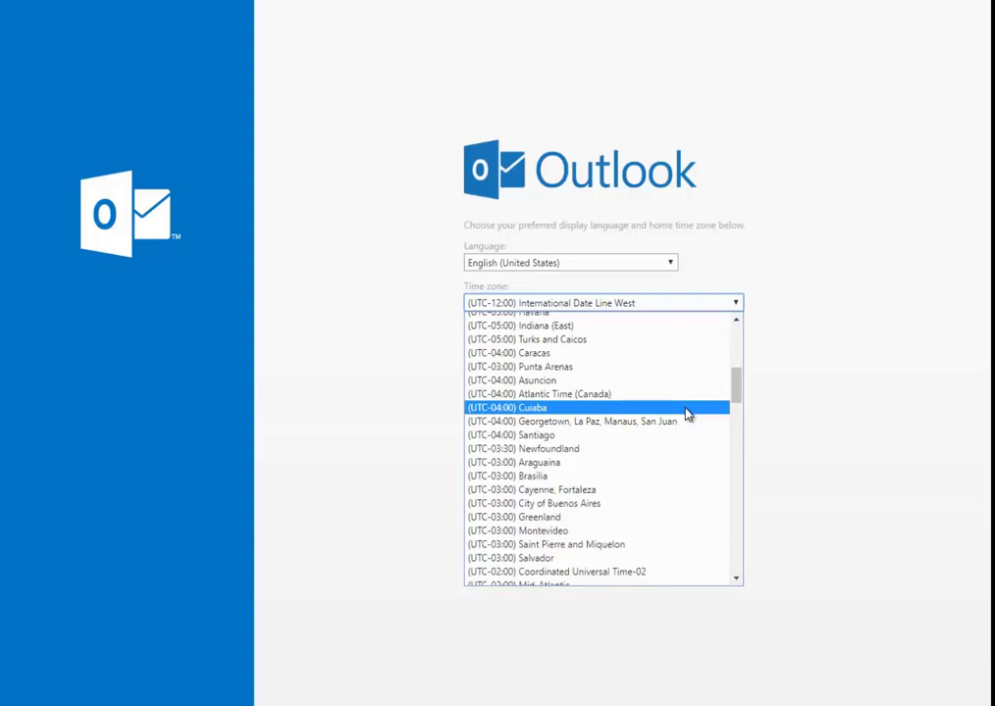
{"action": "left_click_drag", "start_coordinate": [735, 395], "coordinate": [723, 340]}
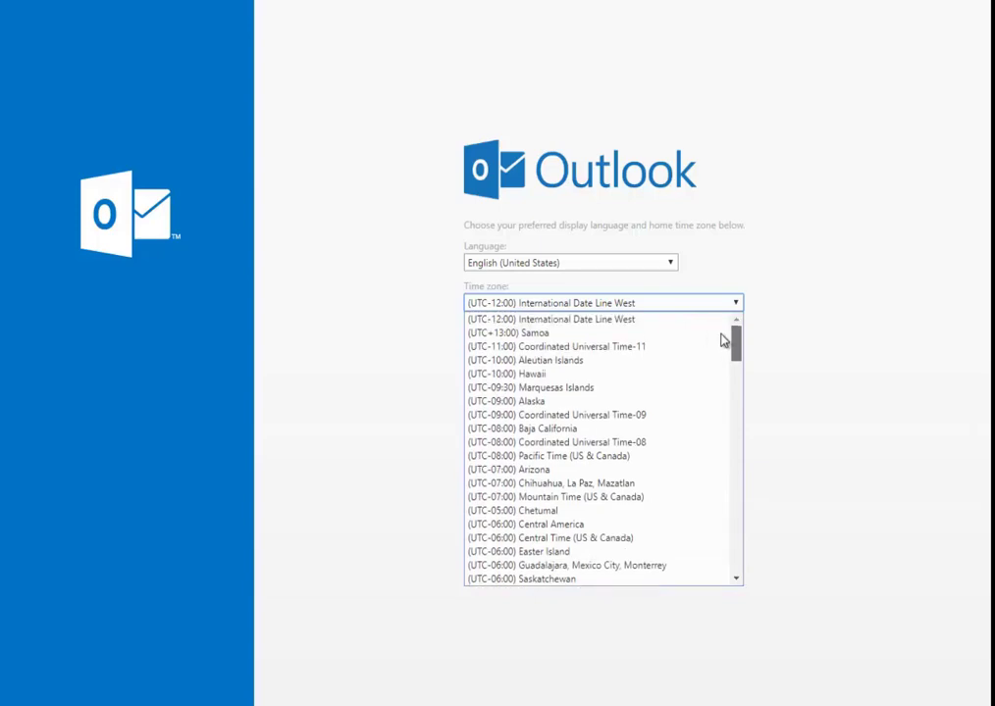
{"action": "left_click", "coordinate": [723, 338]}
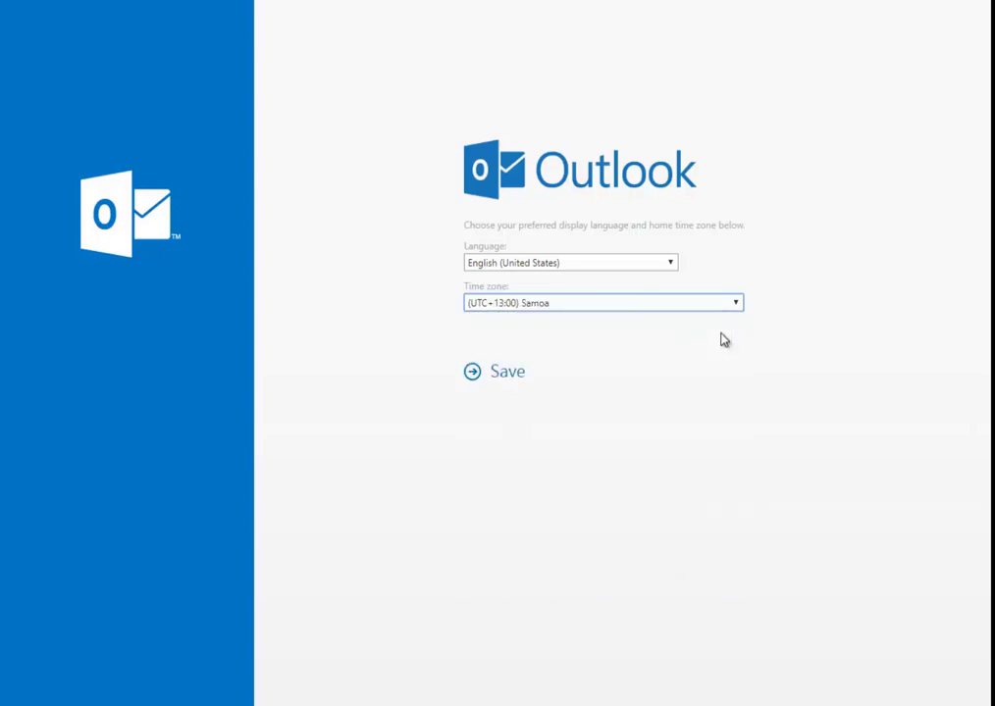
{"action": "left_click", "coordinate": [683, 306]}
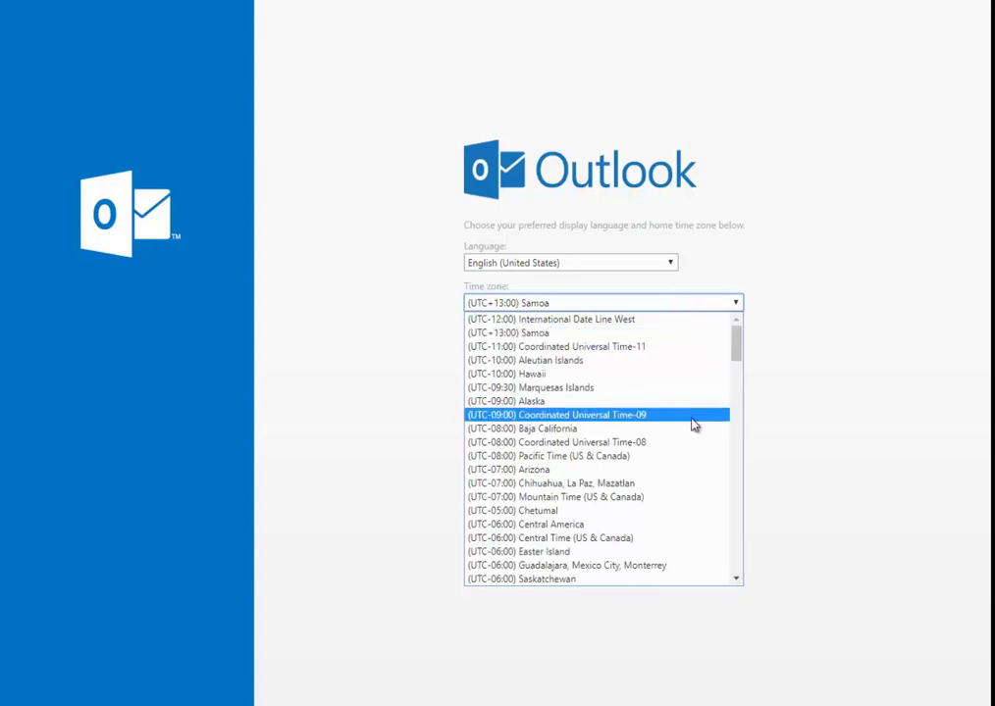
{"action": "scroll", "coordinate": [692, 424], "scroll_direction": "down", "scroll_amount": 4}
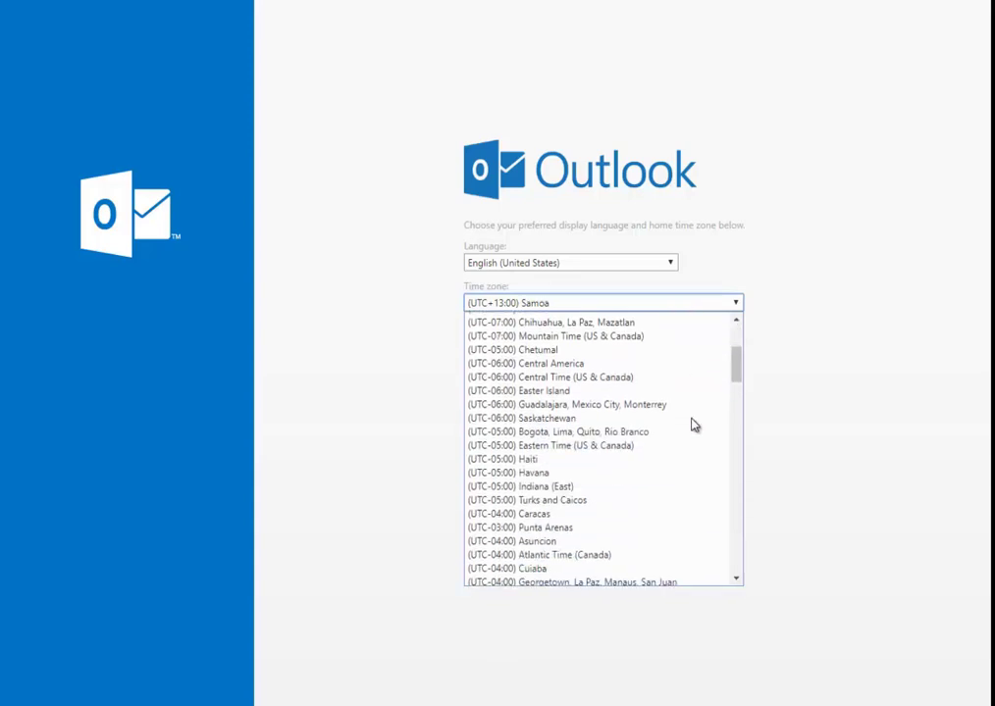
{"action": "left_click", "coordinate": [633, 445]}
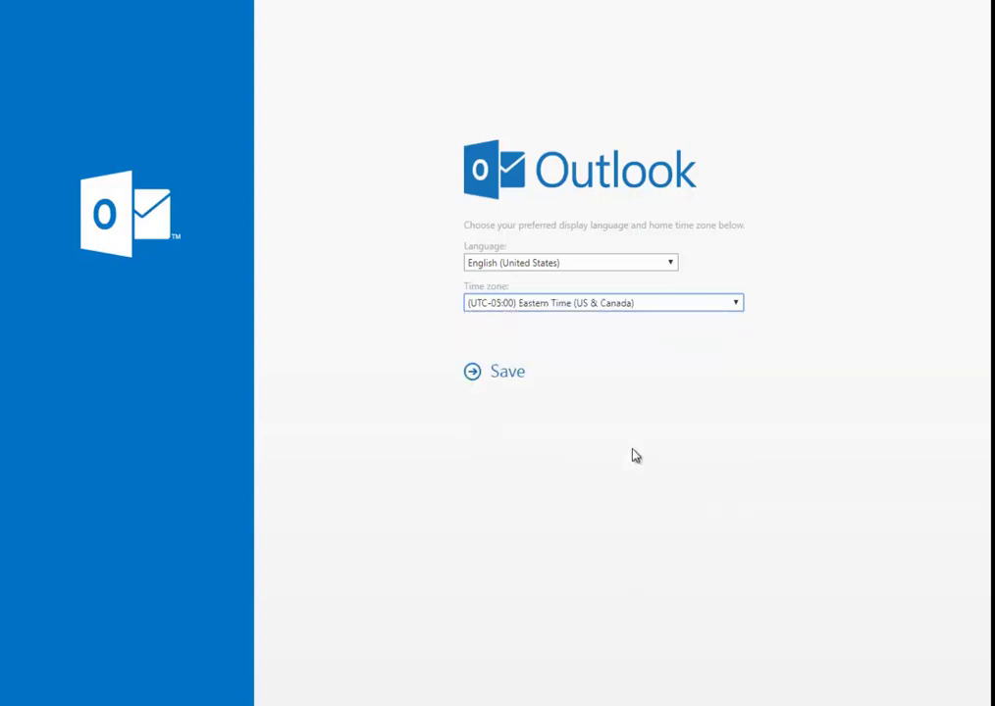
- Save the English (United States) and Eastern Time settings, then page through the Outlook welcome slides into the Inbox
{"action": "left_click", "coordinate": [512, 377]}
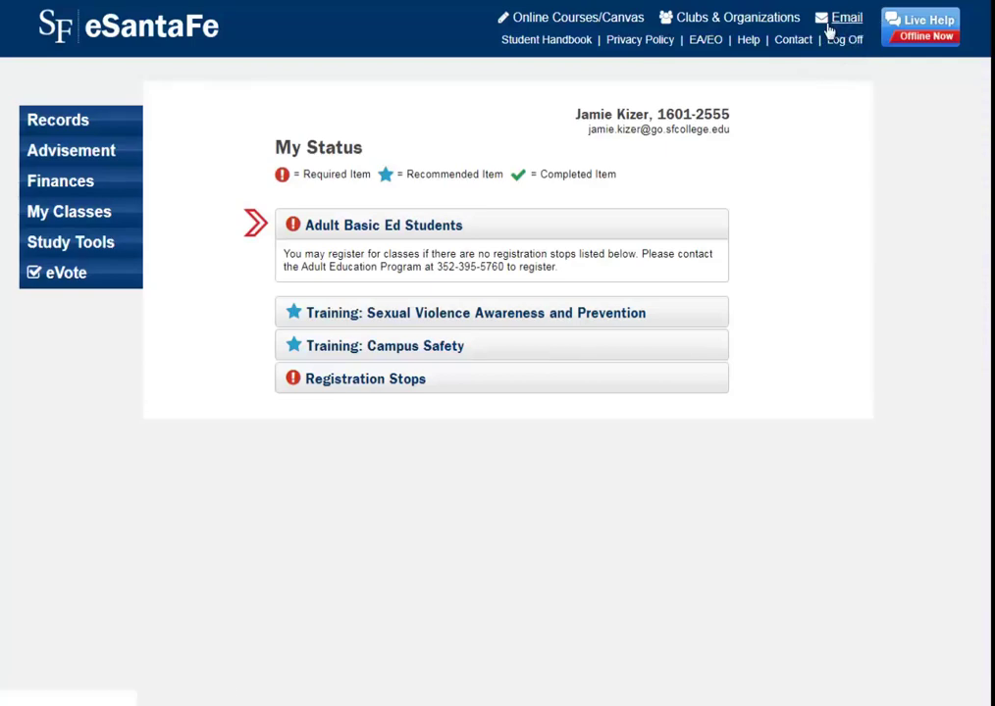
{"action": "left_click", "coordinate": [846, 18]}
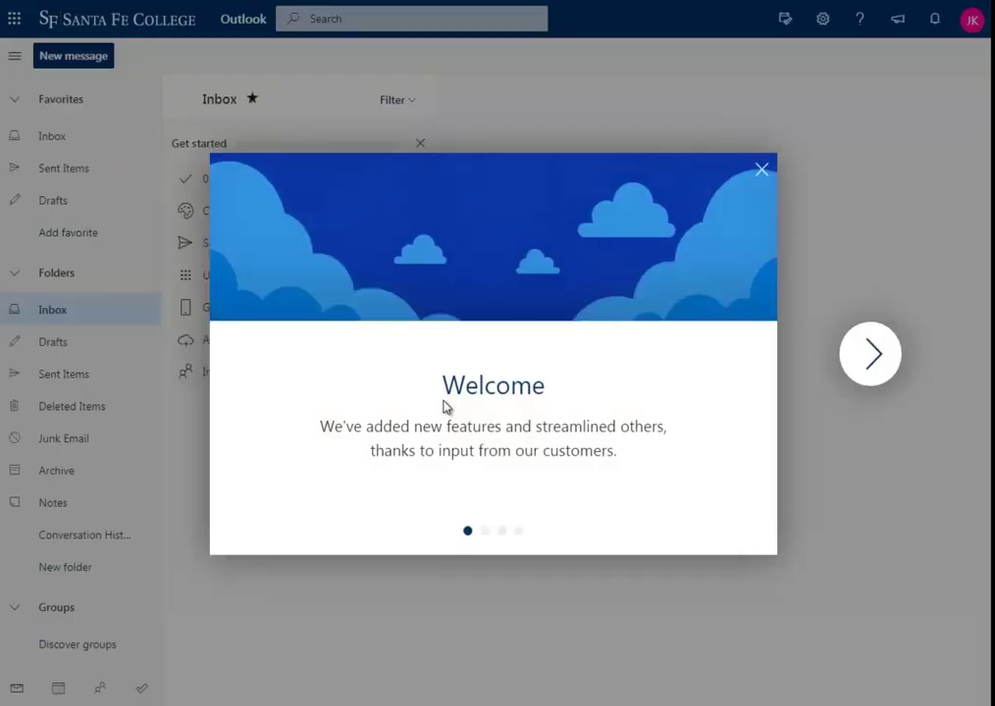
{"action": "left_click", "coordinate": [869, 355]}
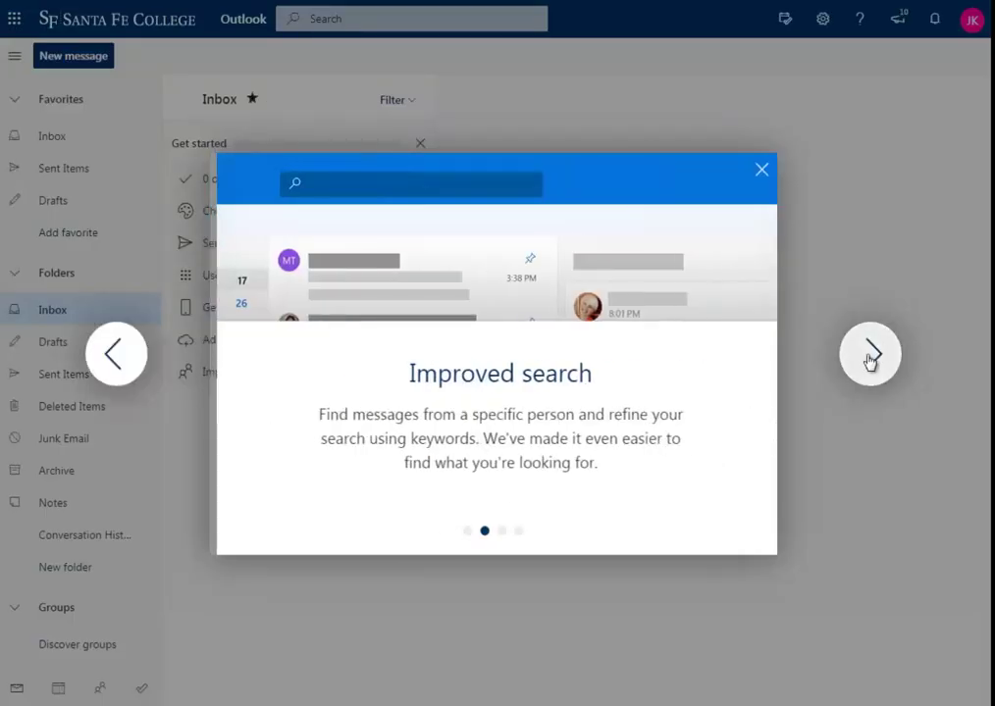
{"action": "left_click", "coordinate": [869, 355]}
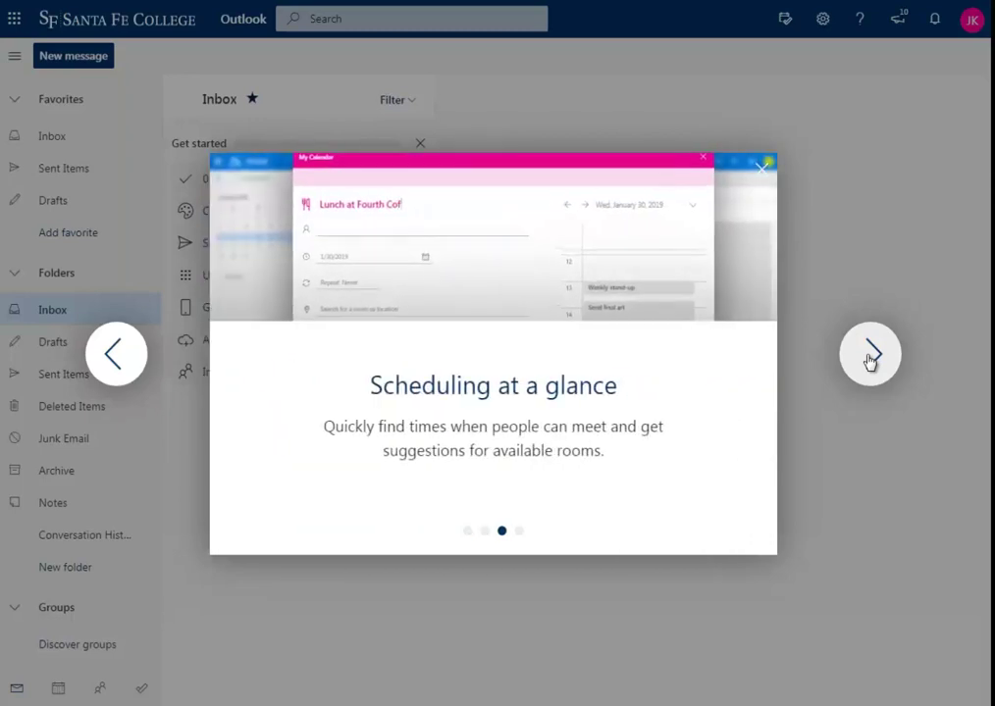
{"action": "left_click", "coordinate": [869, 355]}
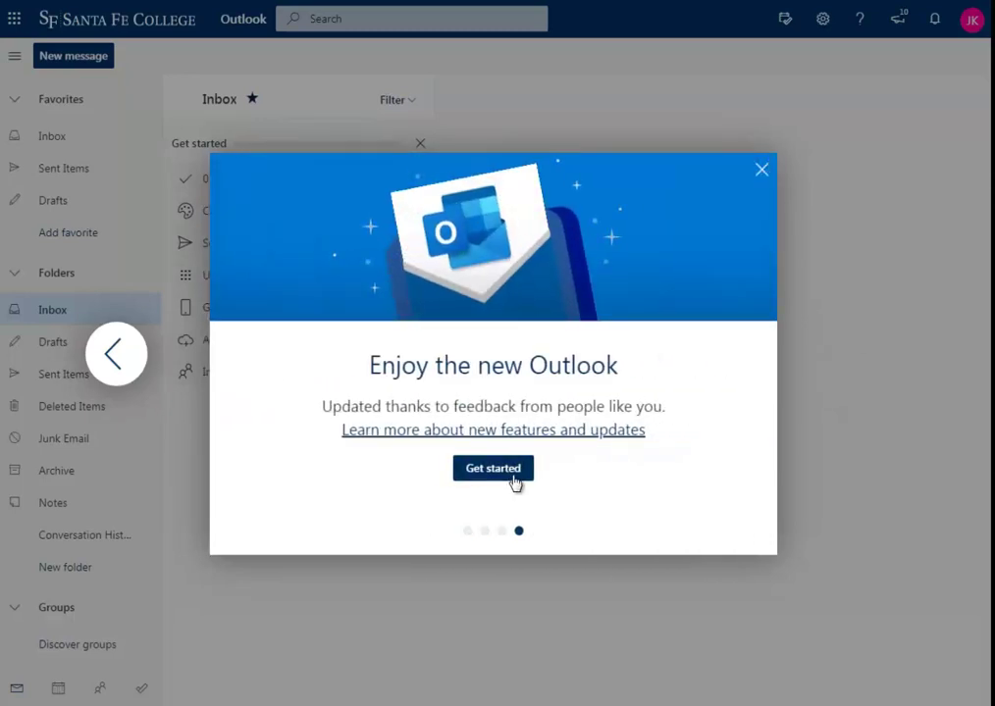
{"action": "left_click", "coordinate": [514, 477]}
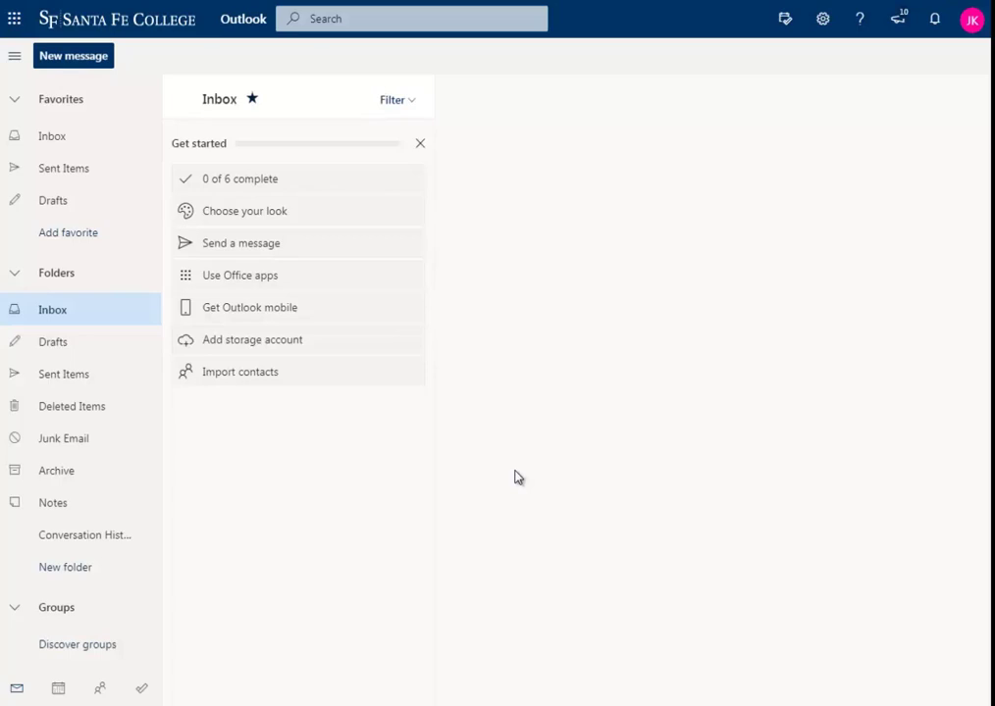